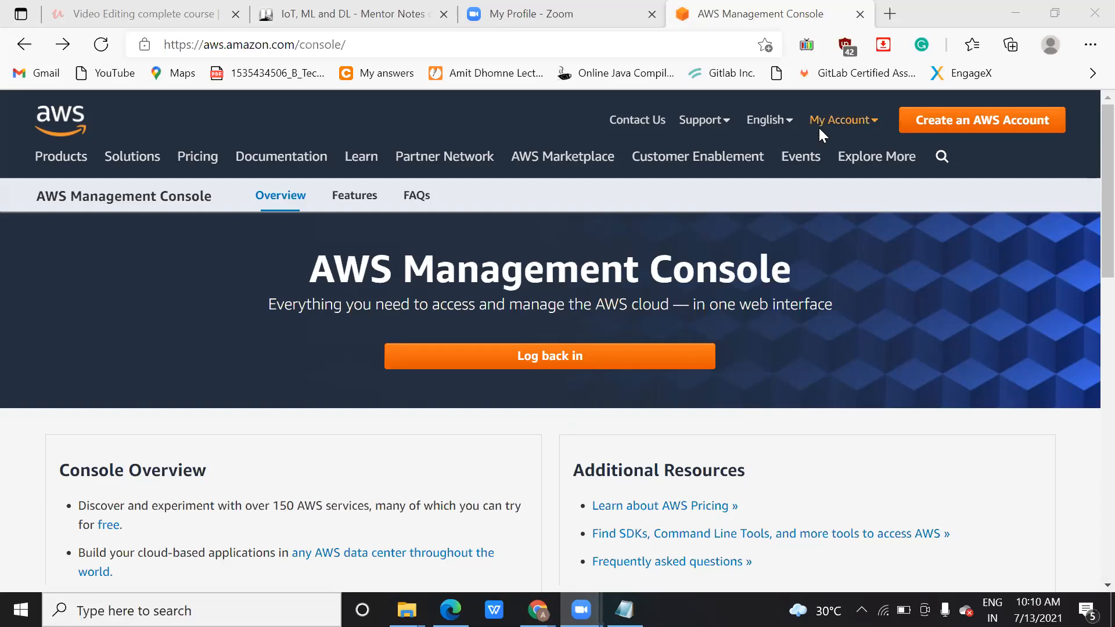
- Open the AWS Management Console from the account options and close the Zoom profile page
mouse_move(821, 132)
click(822, 157)
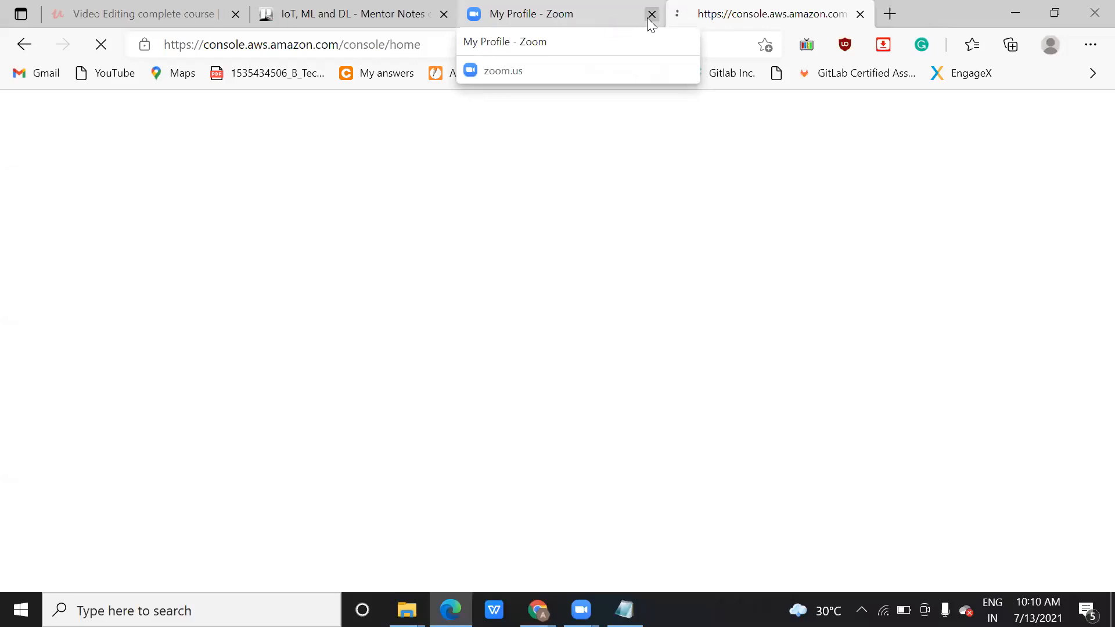
click(652, 14)
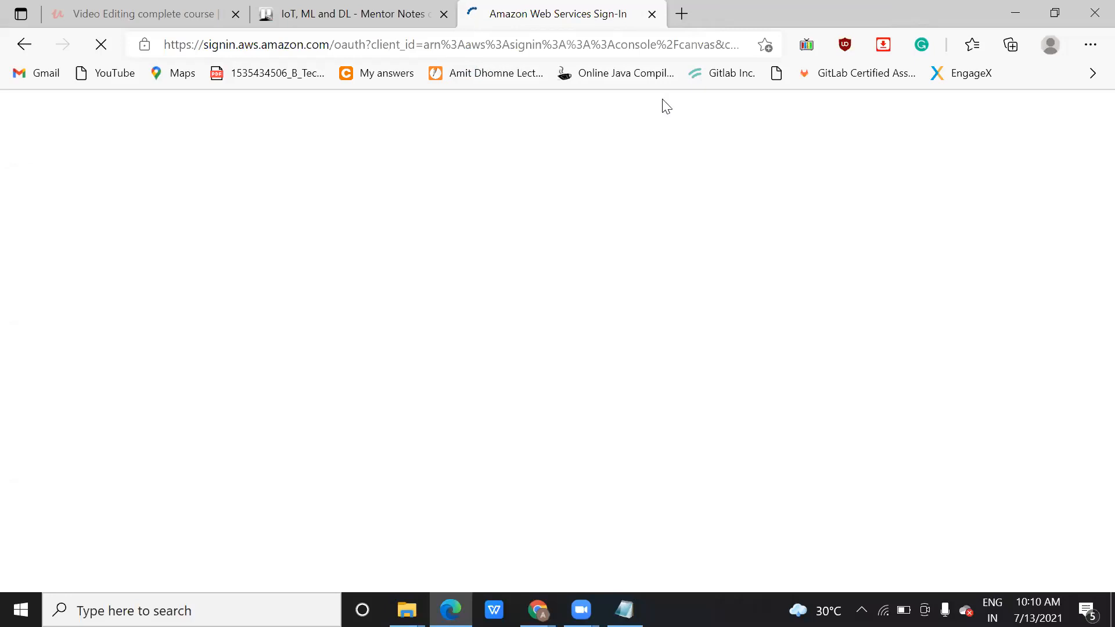
- Find the AWS Management Console page through a web search for "aws console" in a new tab and start logging back in
click(682, 13)
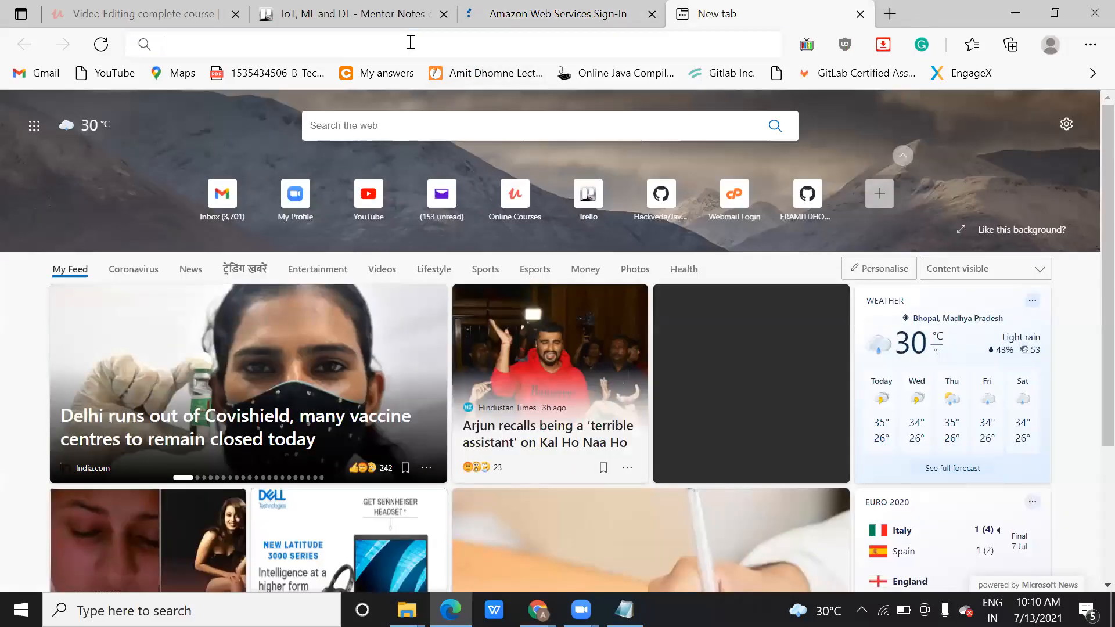
text(aws)
key(Return)
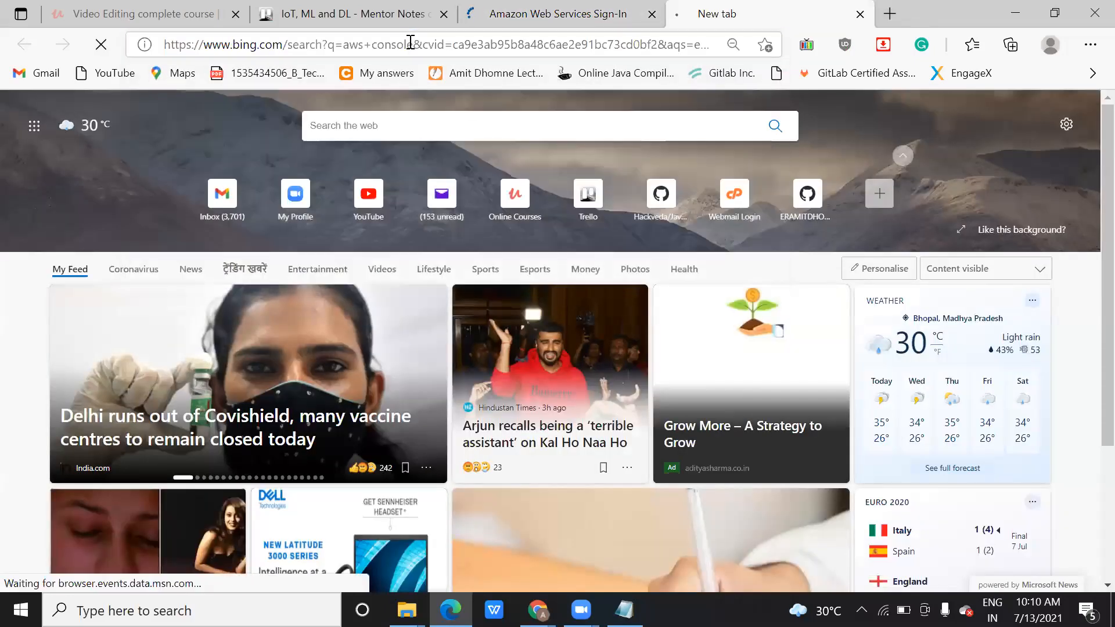
click(238, 215)
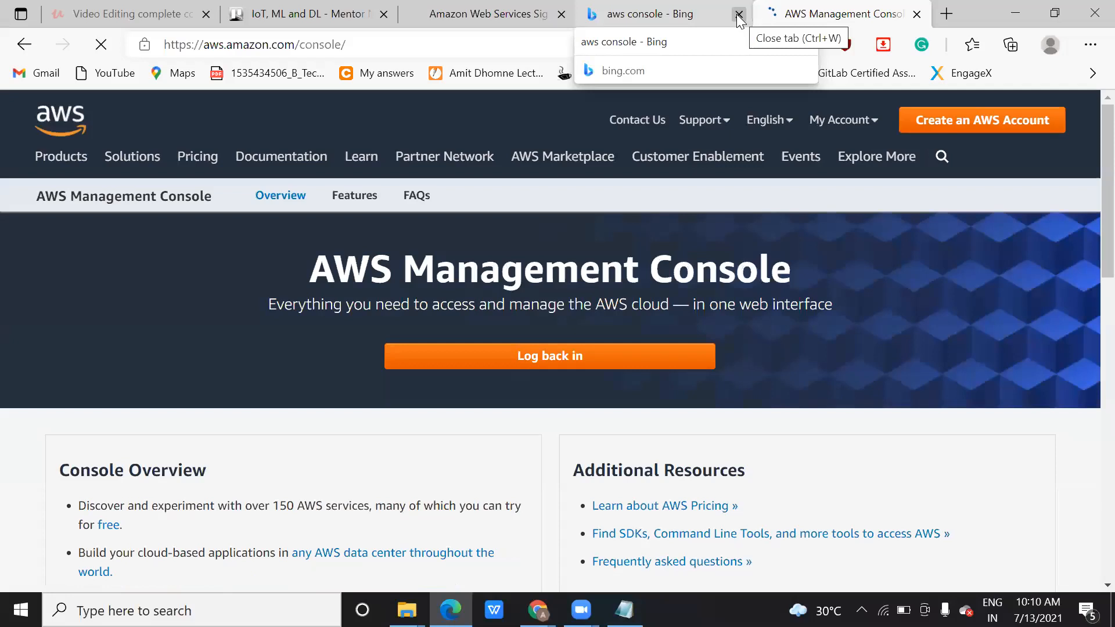
click(738, 14)
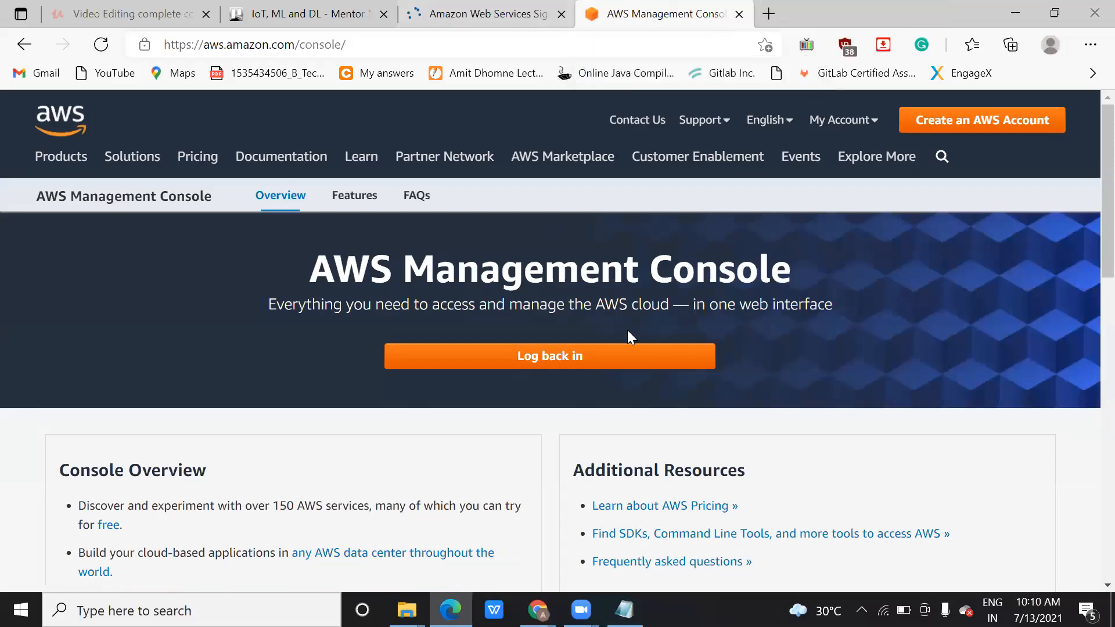
click(578, 355)
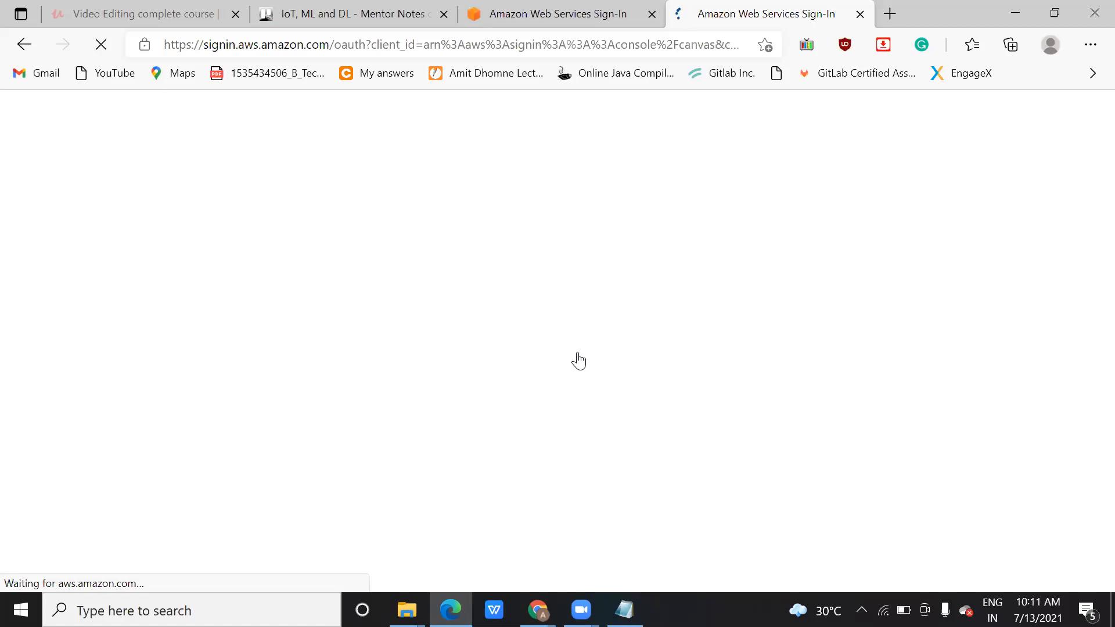
- Try to sign in as the IAM user with the prefilled credentials, and request the AWS Management Console again
click(552, 7)
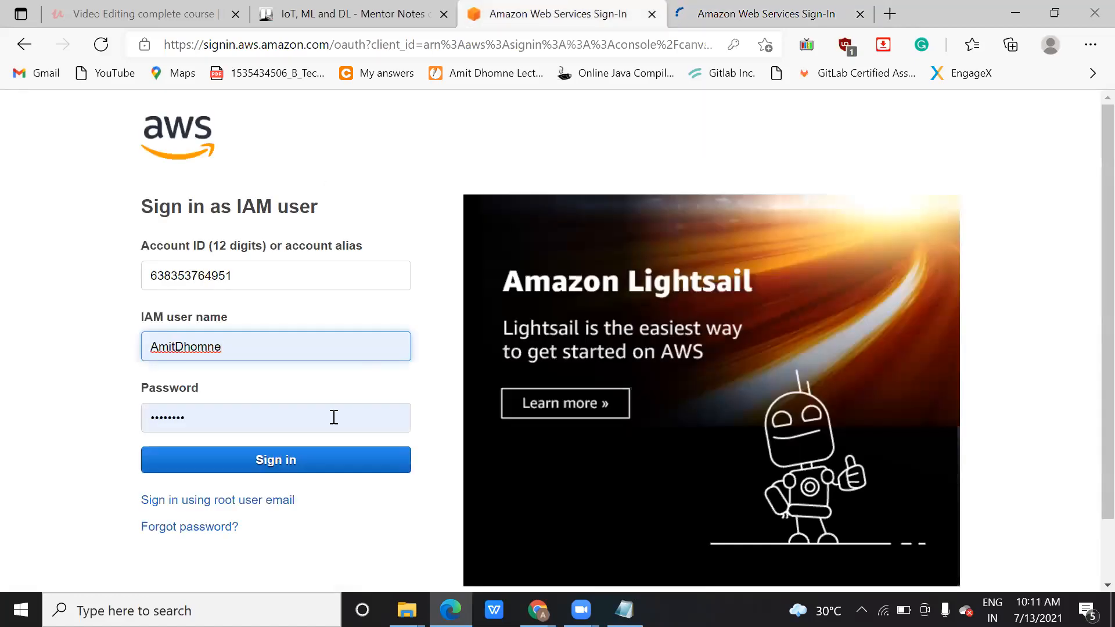
click(292, 462)
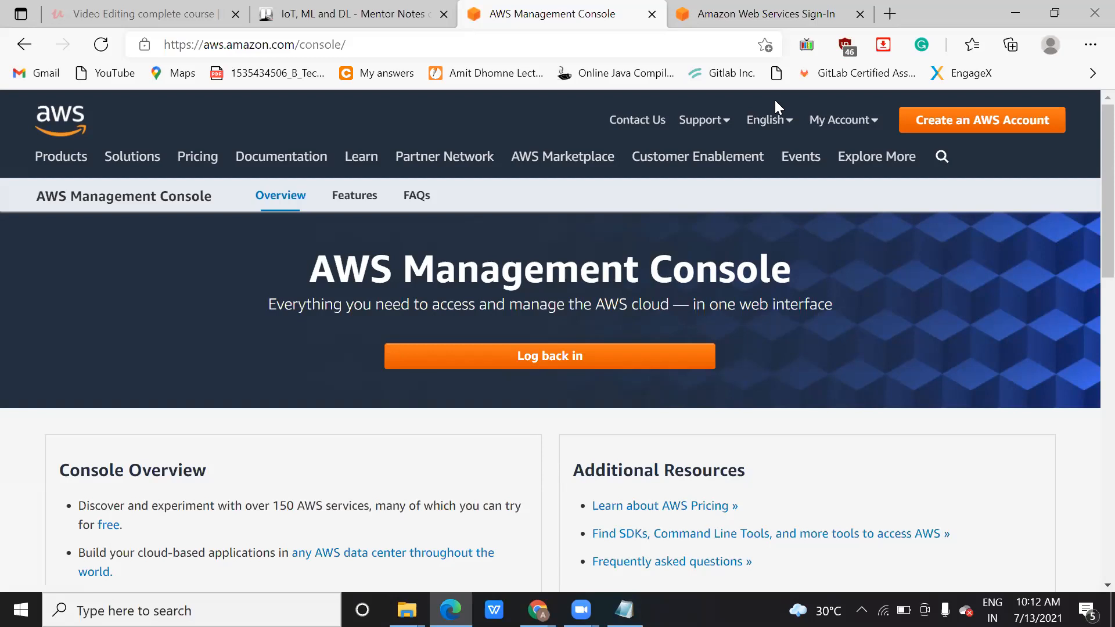
mouse_move(825, 121)
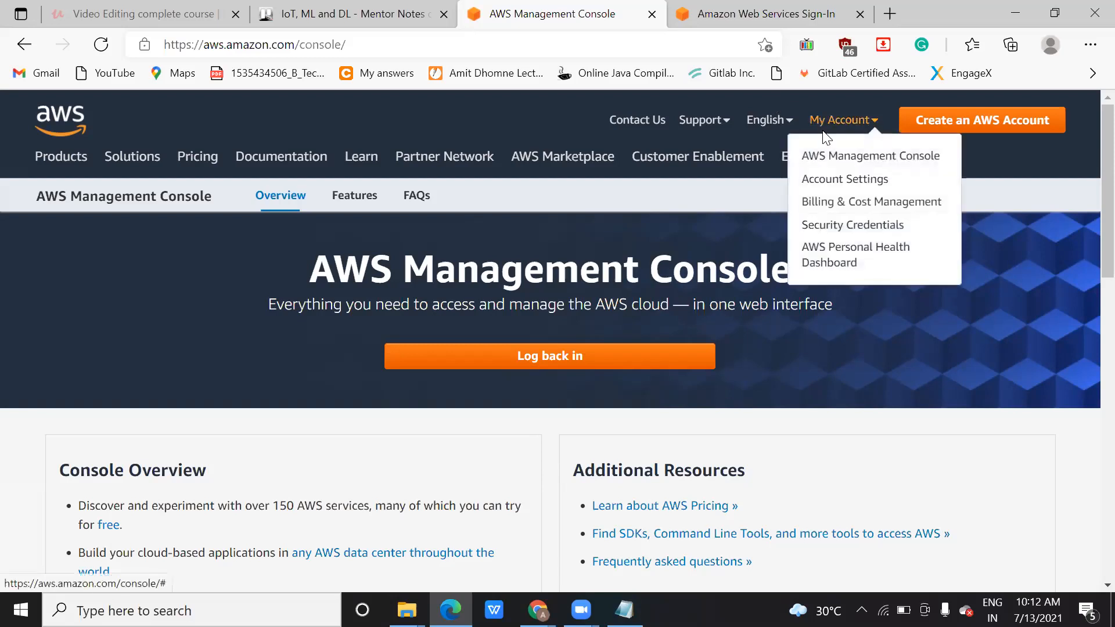
click(820, 167)
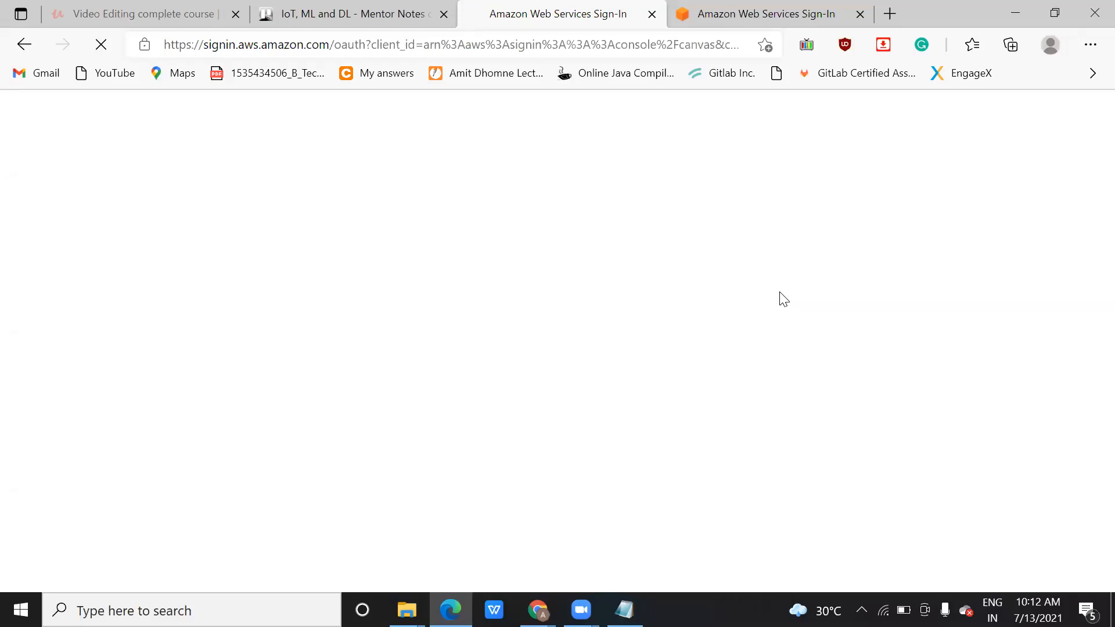
- Try to sign in as the IAM user from the other AWS sign-in page using its prefilled credentials
click(766, 6)
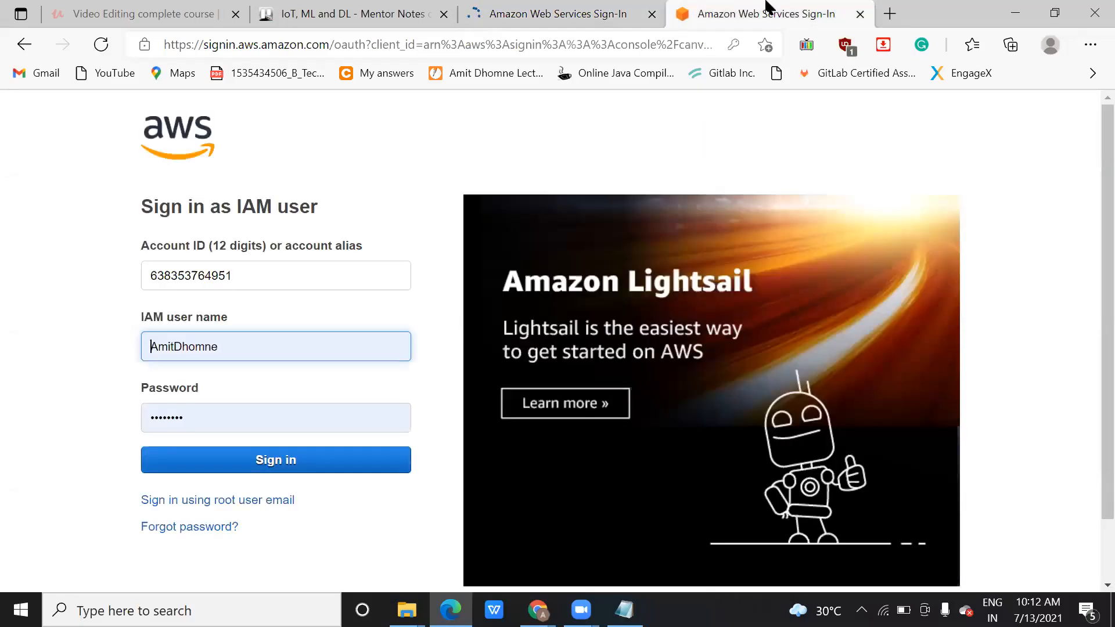
click(530, 7)
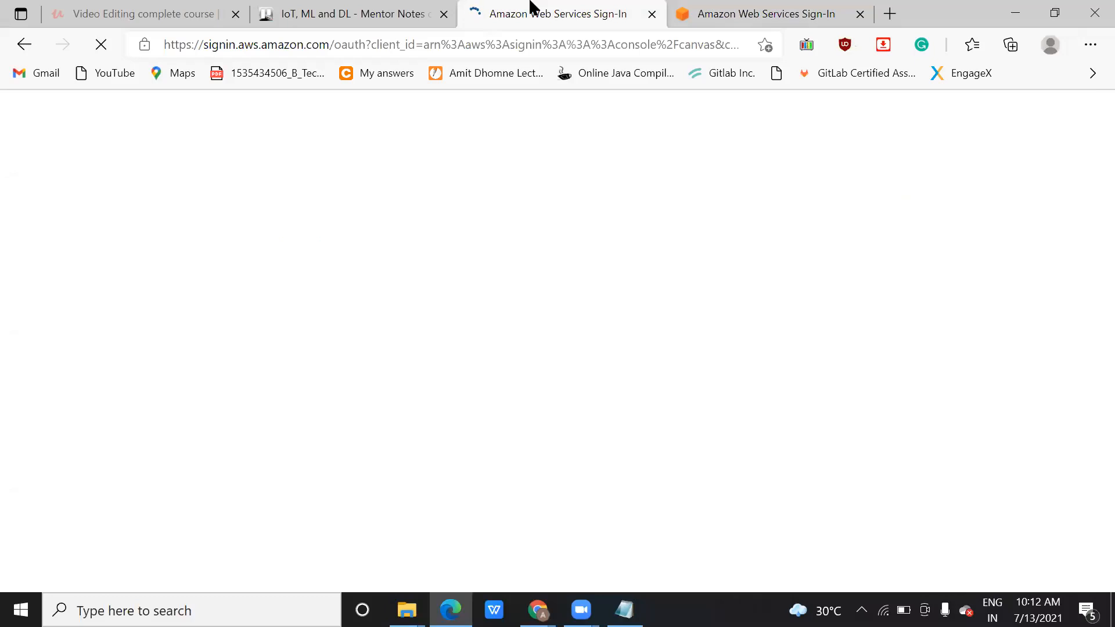
click(687, 7)
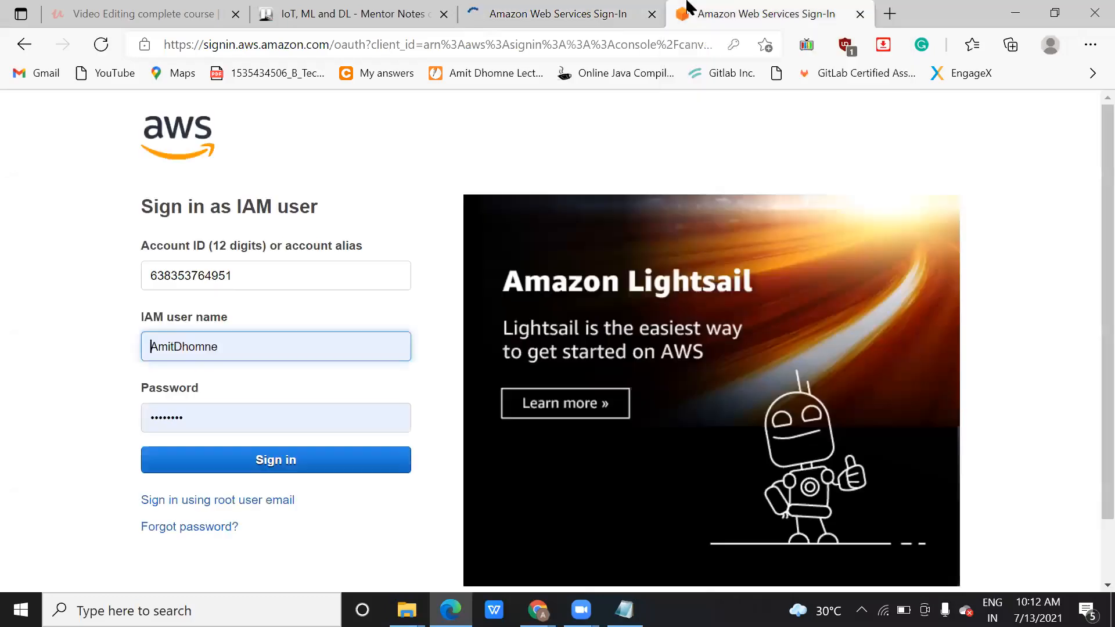
click(291, 471)
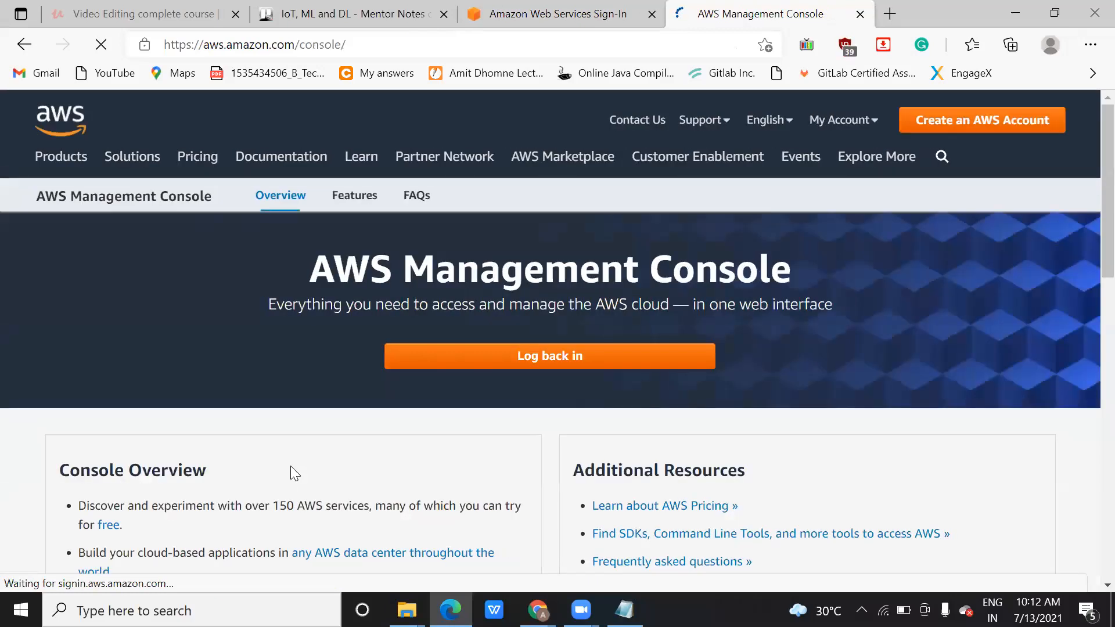
- Open the IoT Core service from the recently visited services on the AWS console home page
click(49, 122)
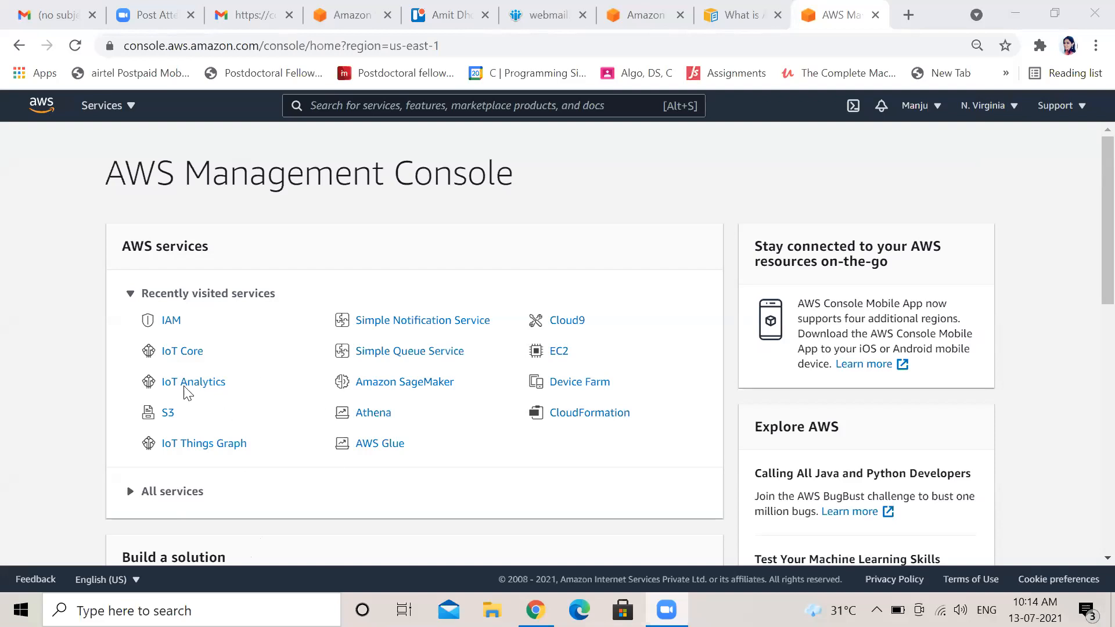
click(186, 352)
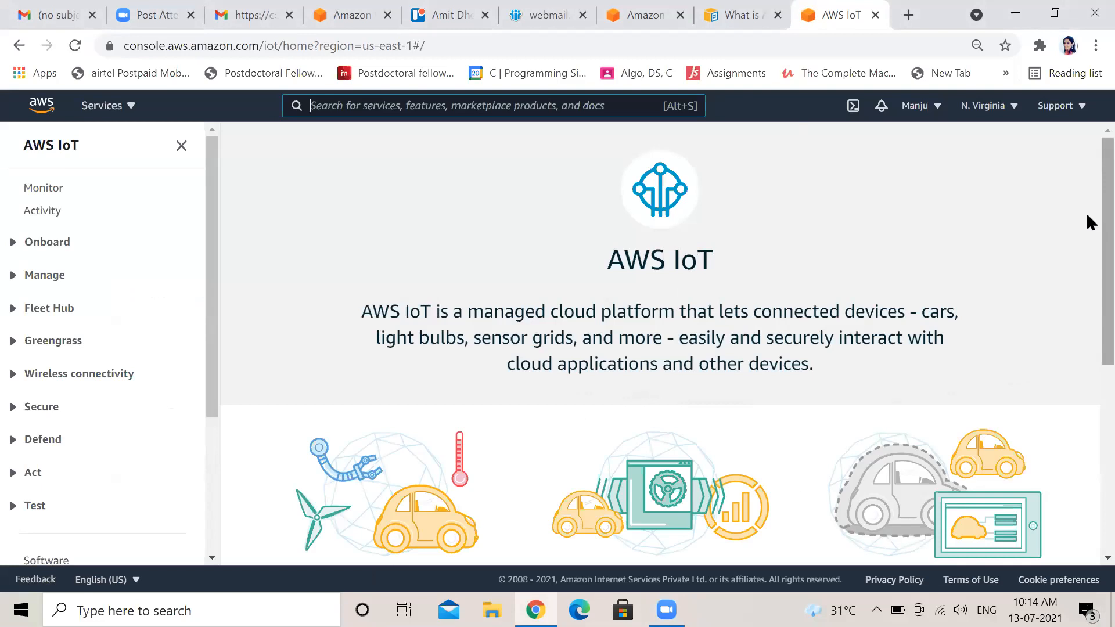
mouse_move(1086, 200)
mouse_down()
mouse_move(1086, 400)
mouse_move(1088, 208)
mouse_up()
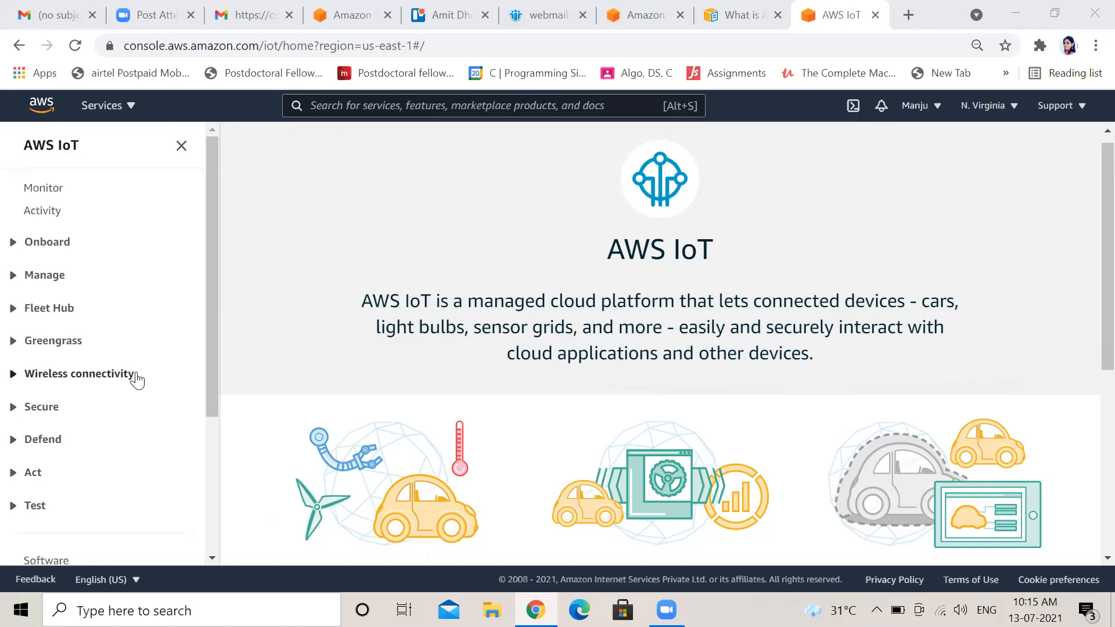
- Expand the Onboard options and review the AWS IoT overview of device connection, data processing and device state
click(47, 242)
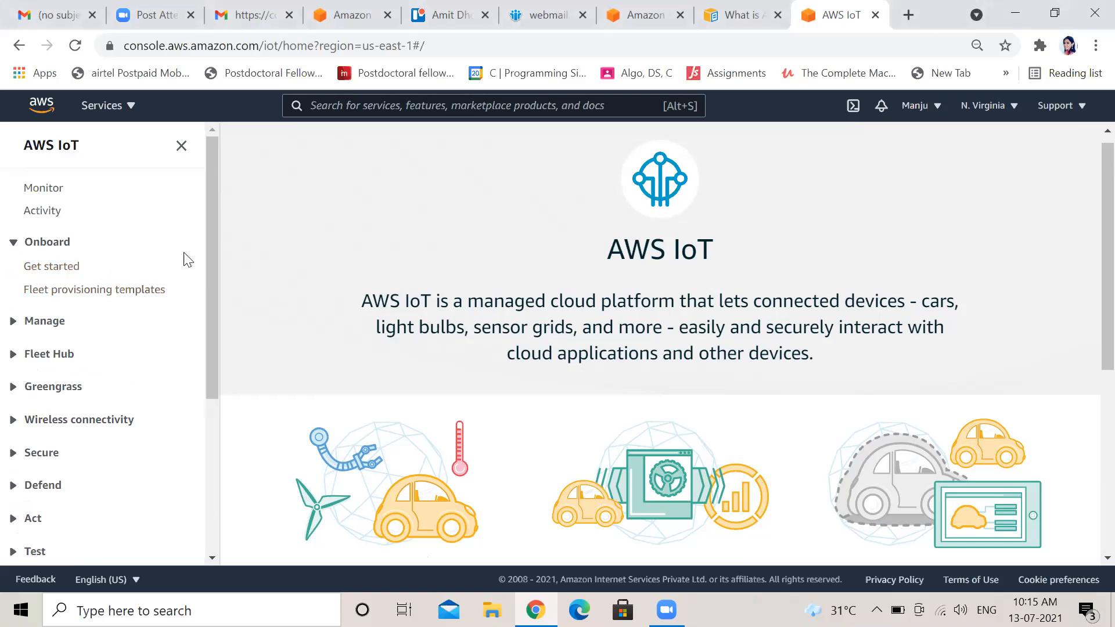
scroll(1090, 399, down, 1)
scroll(1088, 399, down, 5)
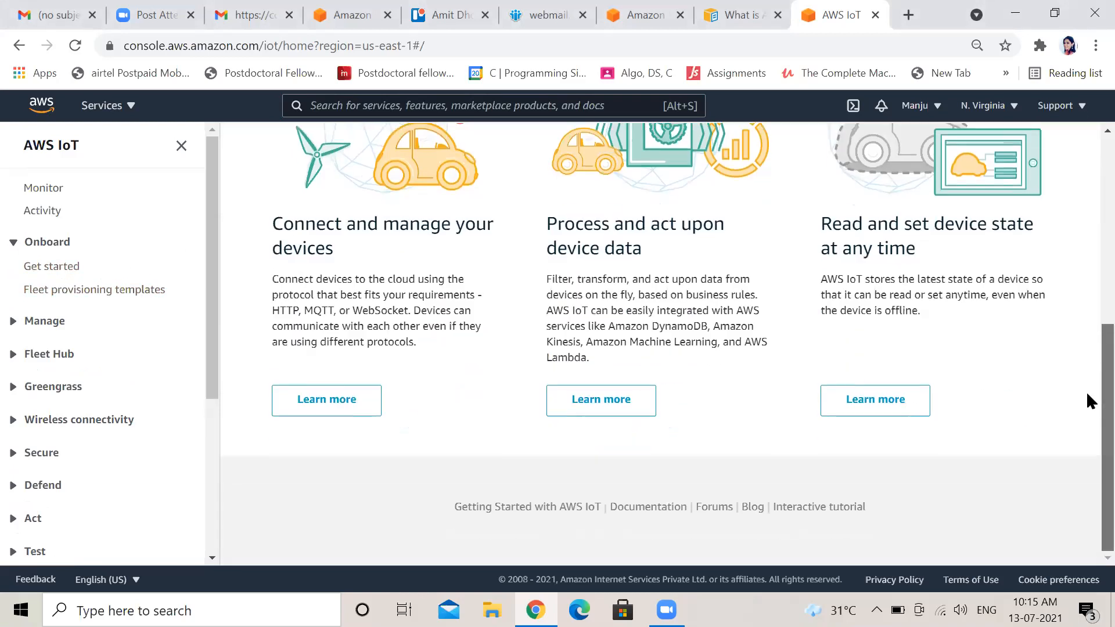
scroll(1088, 331, up, 1)
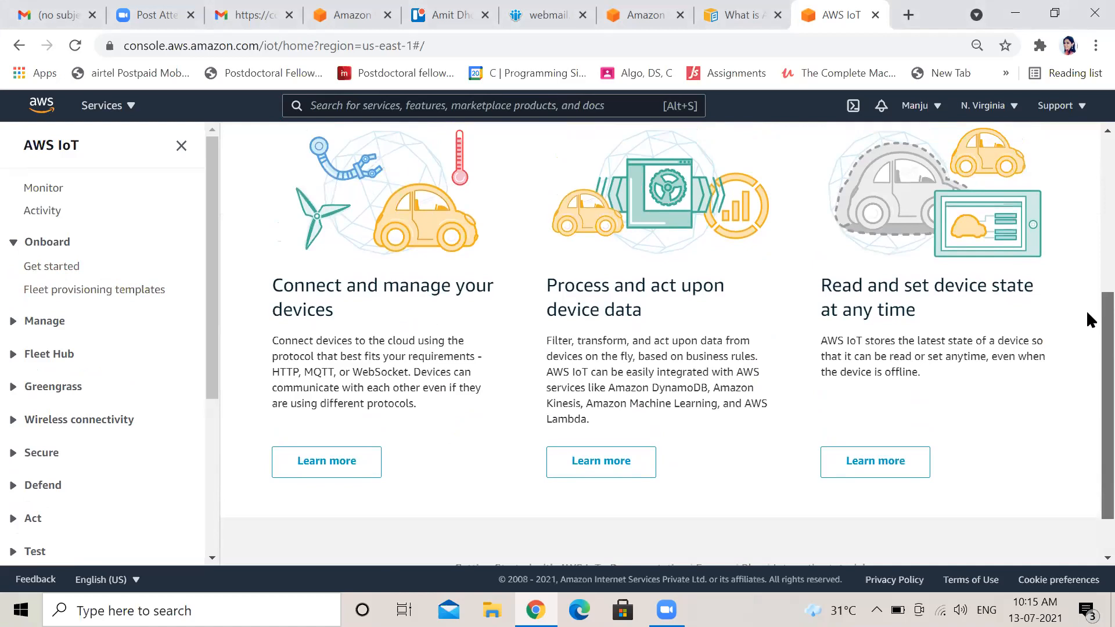
scroll(1086, 309, up, 1)
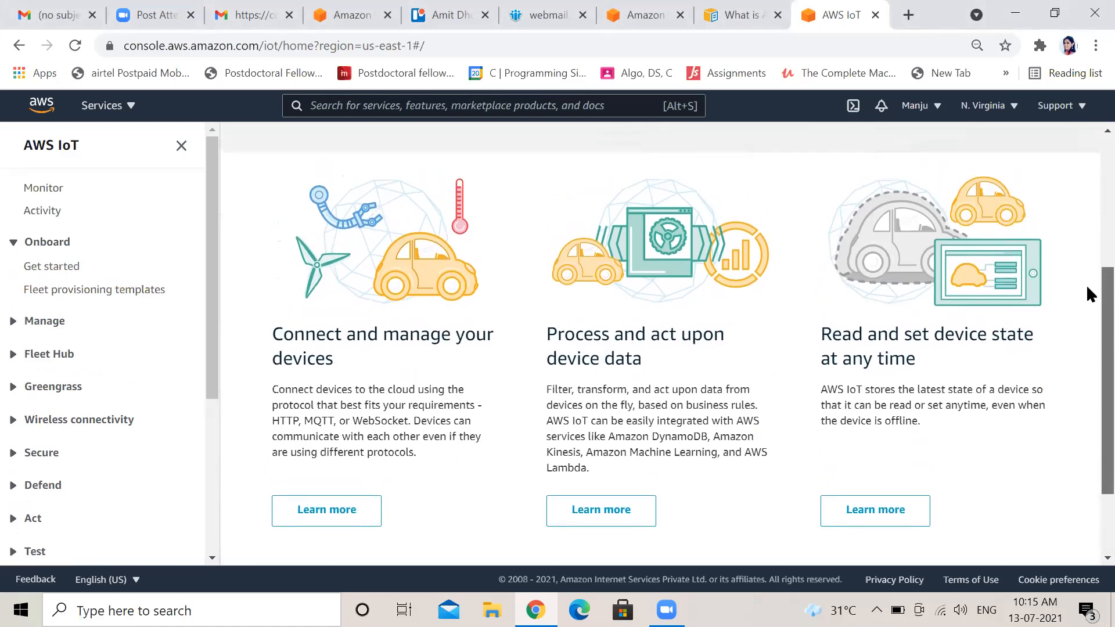
scroll(1087, 287, up, 1)
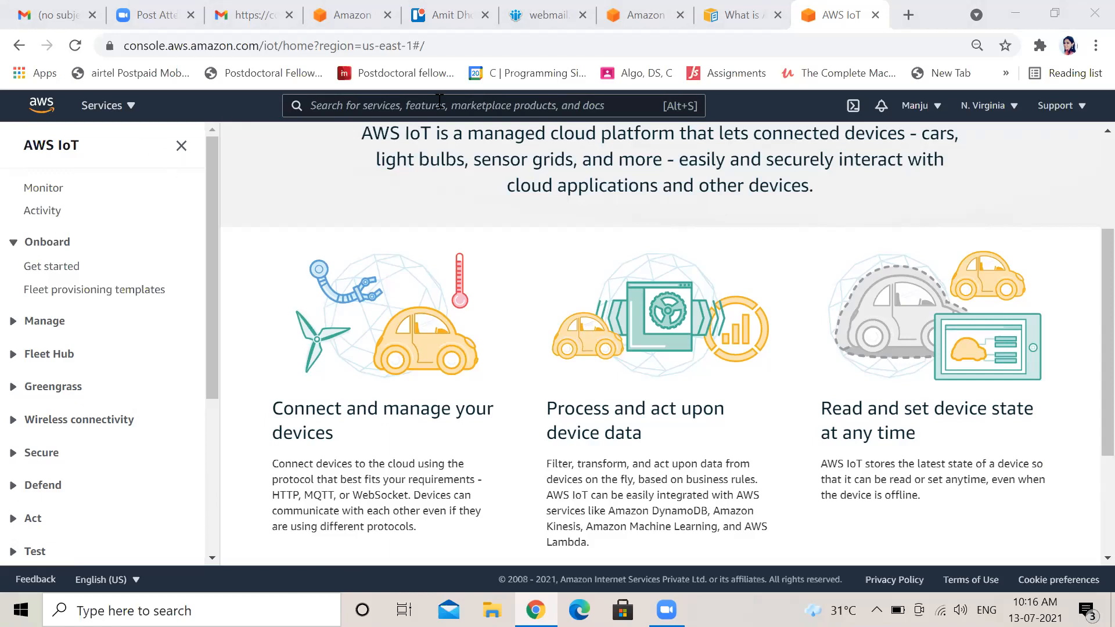
- Return to the console home page, open Amazon SageMaker and display its notebook instances
click(40, 106)
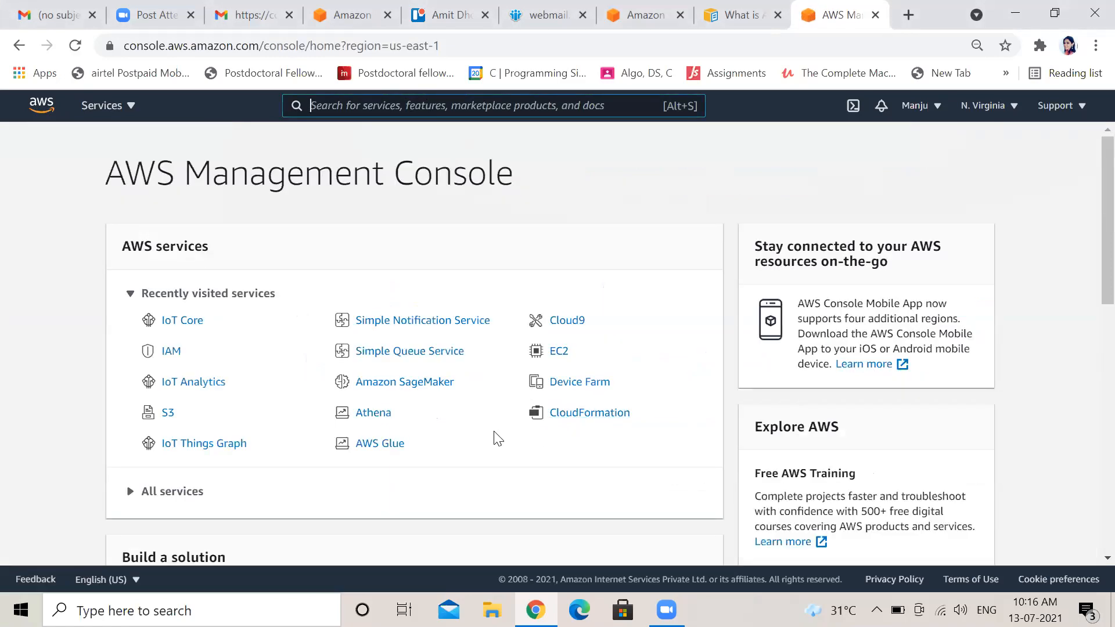
click(429, 387)
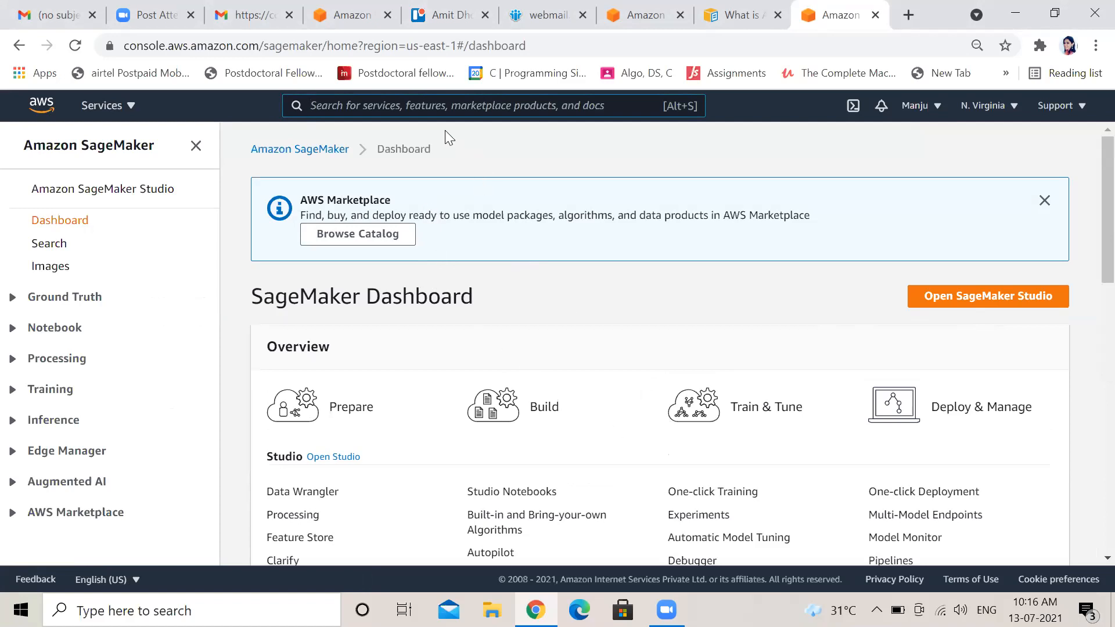
double_click(69, 334)
click(70, 334)
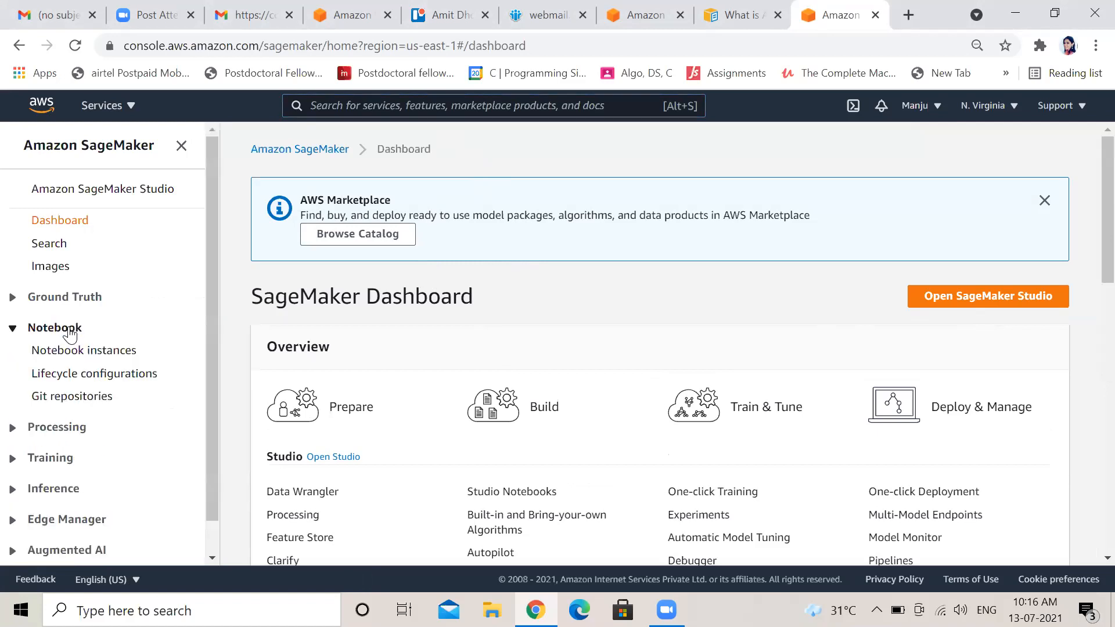
click(103, 361)
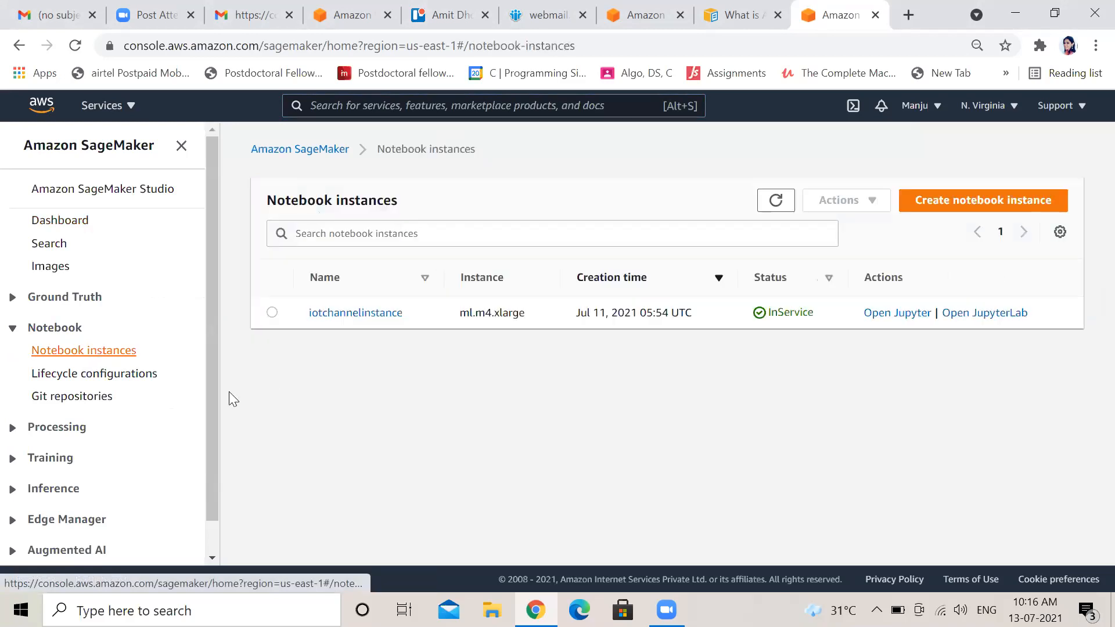
- Stop the notebook instance iotchannelinstance
click(273, 313)
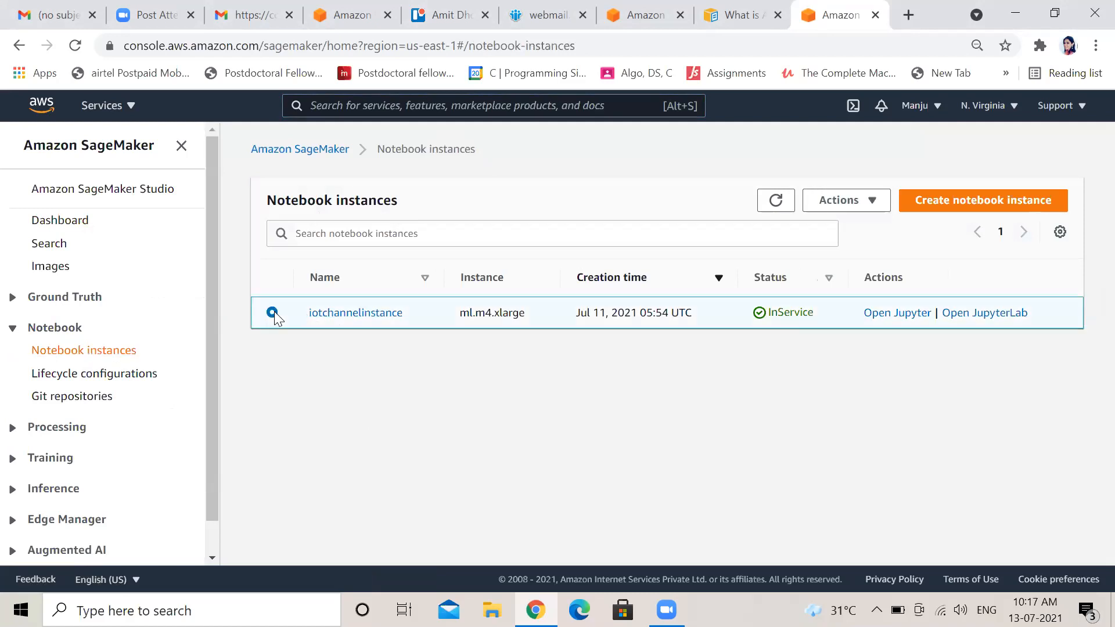
click(869, 201)
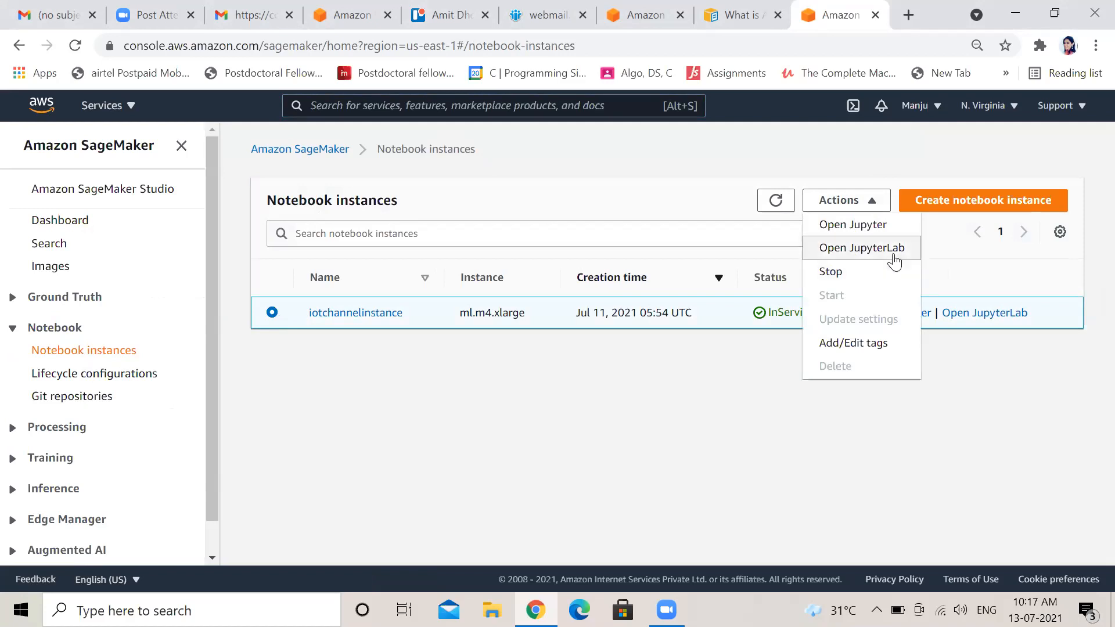
click(857, 275)
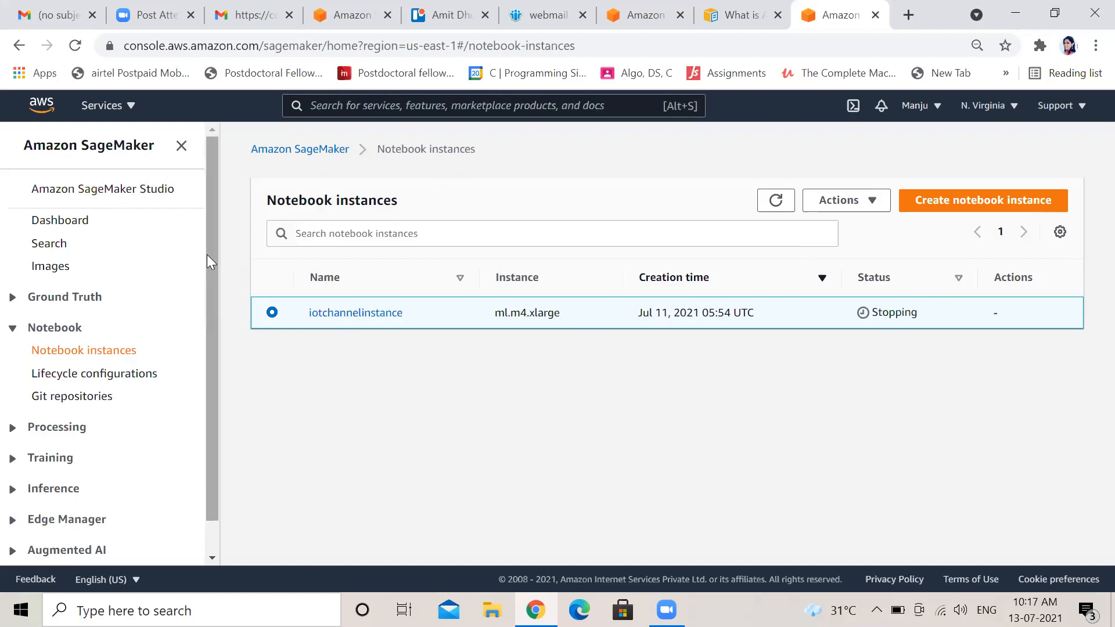
scroll(207, 297, down, 1)
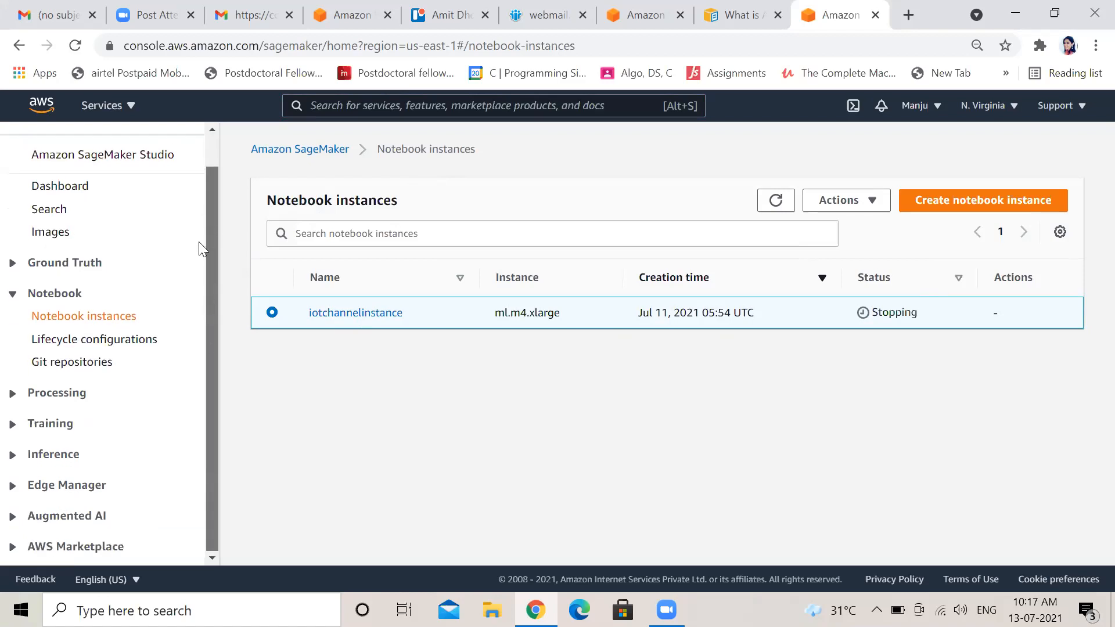
scroll(198, 241, up, 1)
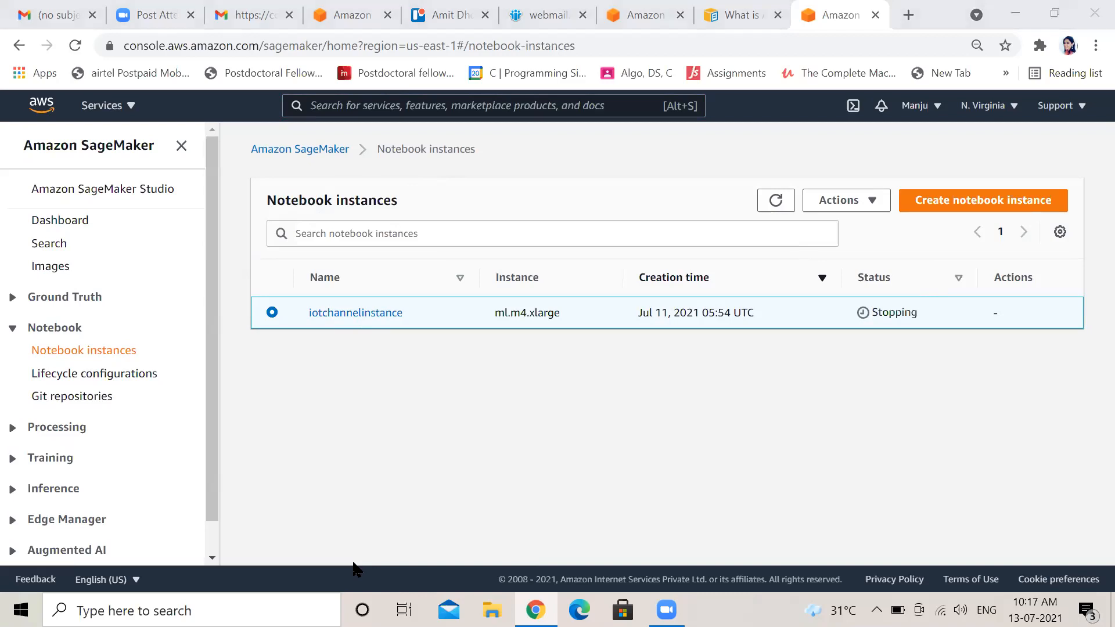
- Check the actions available for iotchannelinstance and open the notebook lifecycle configurations
click(873, 203)
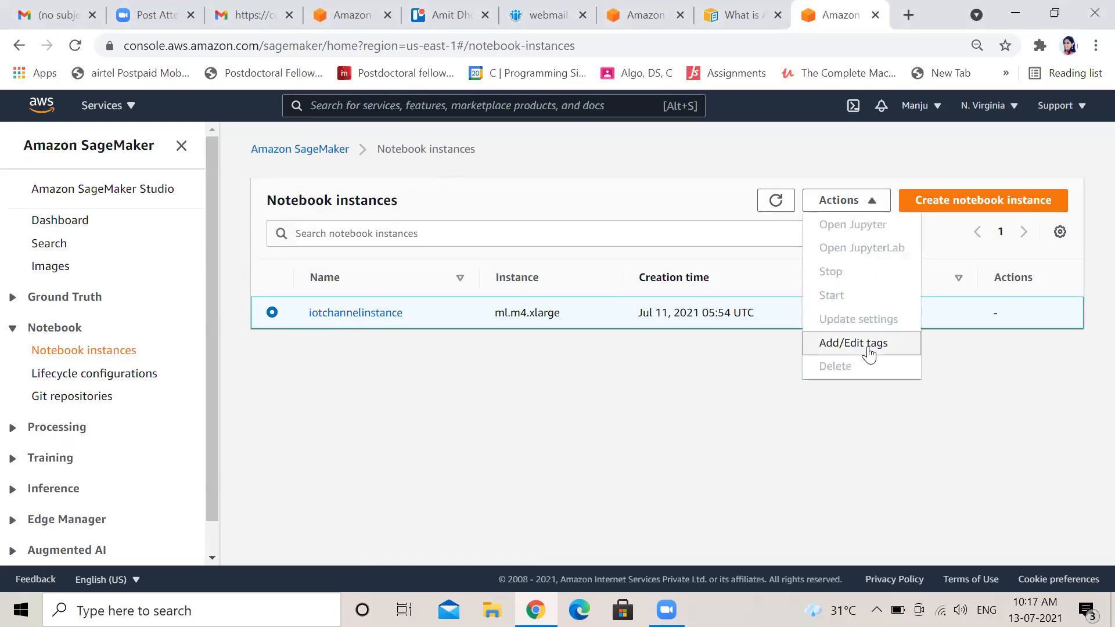
click(494, 423)
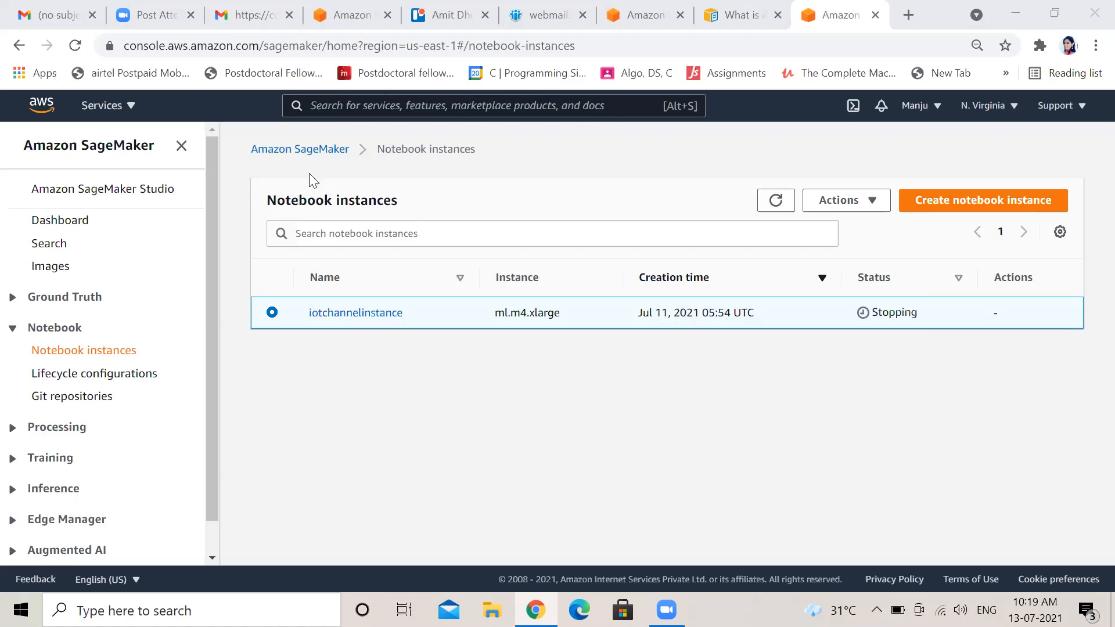
click(82, 375)
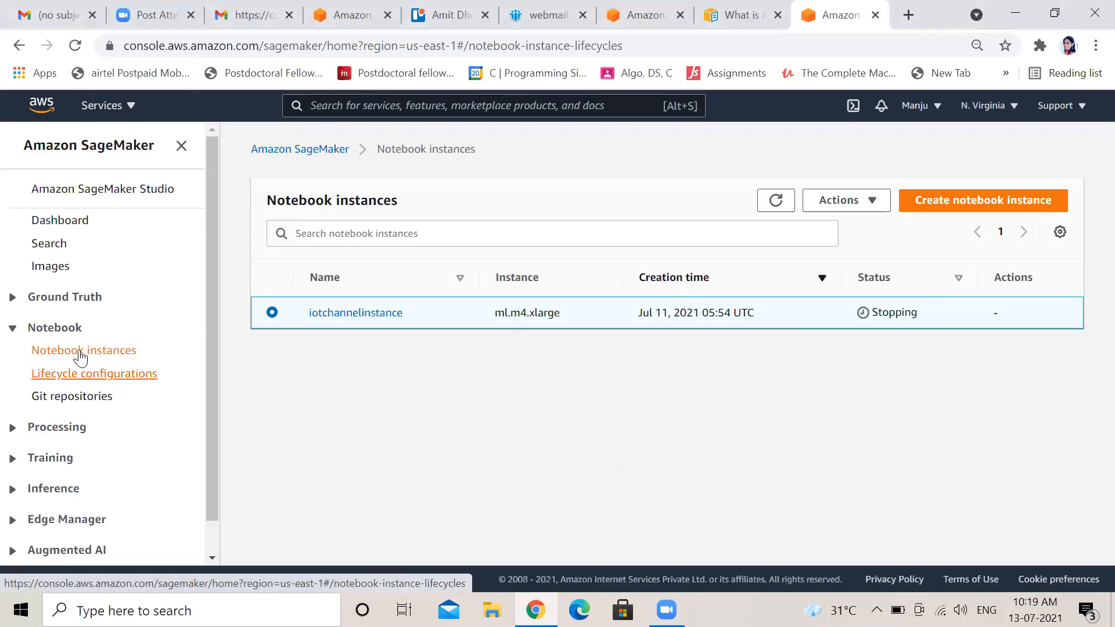
- Review the notebook lifecycle configurations and return to the list of notebook instances
click(81, 353)
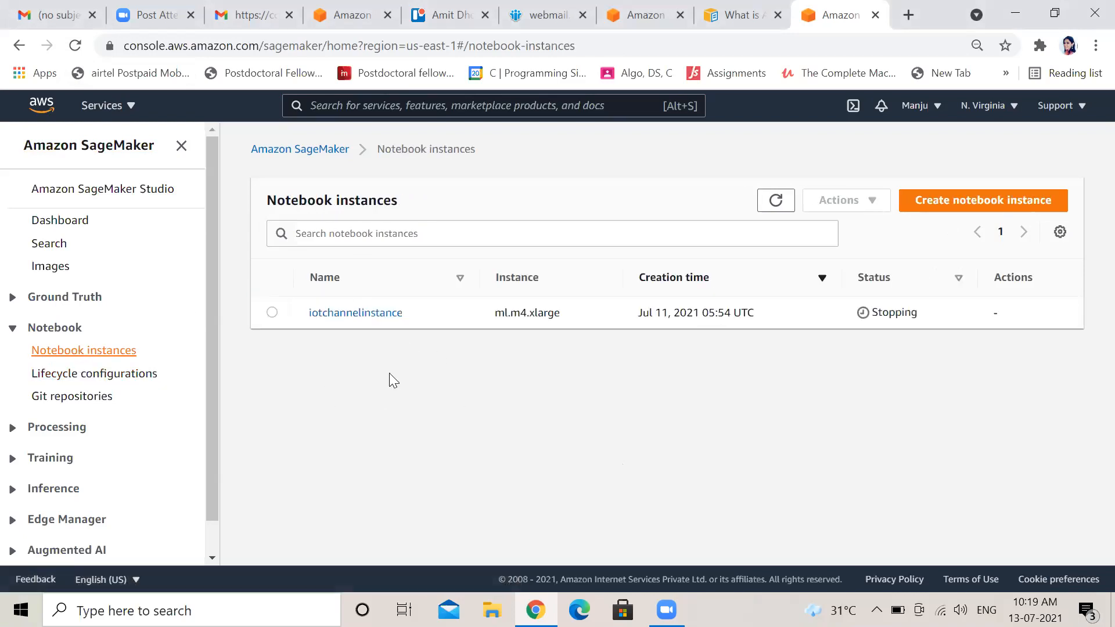
click(121, 384)
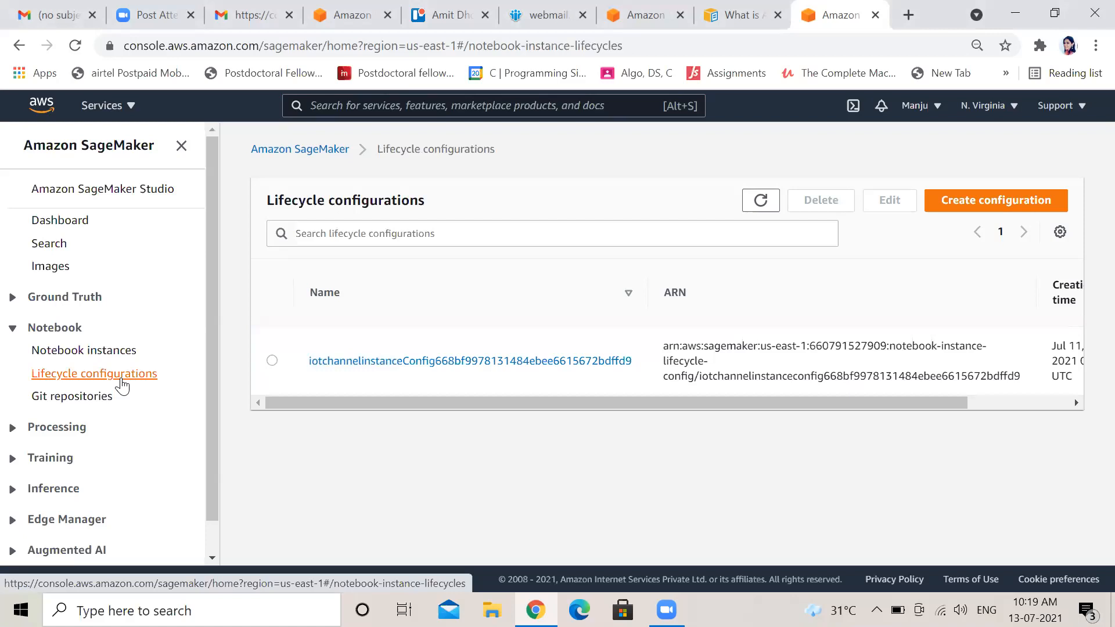
click(68, 361)
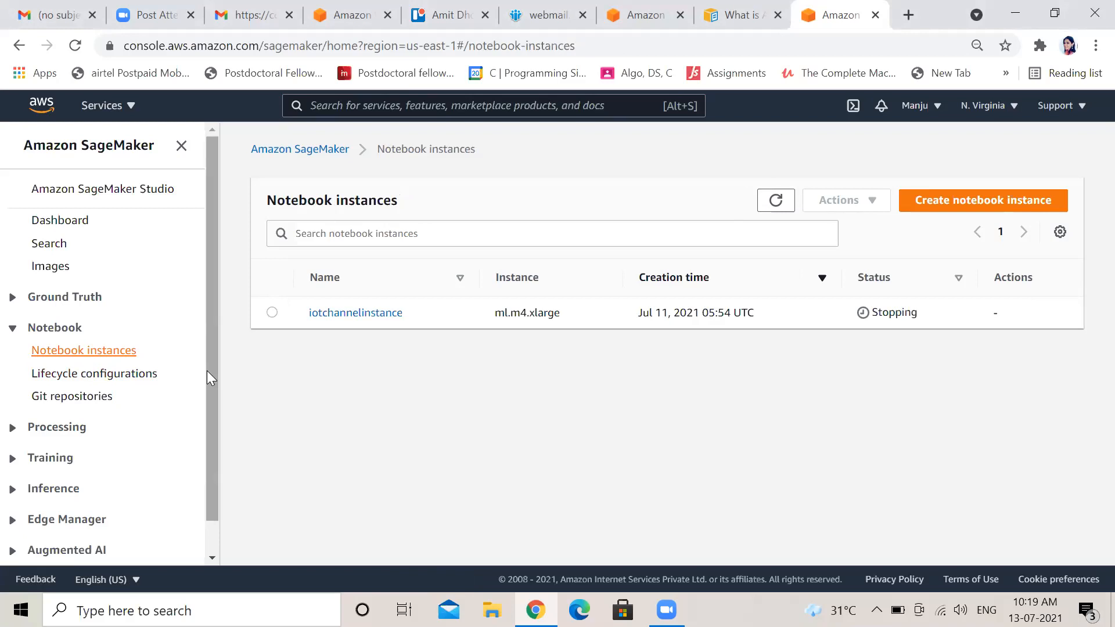
- Select iotchannelinstance and check which actions are available for it
click(272, 312)
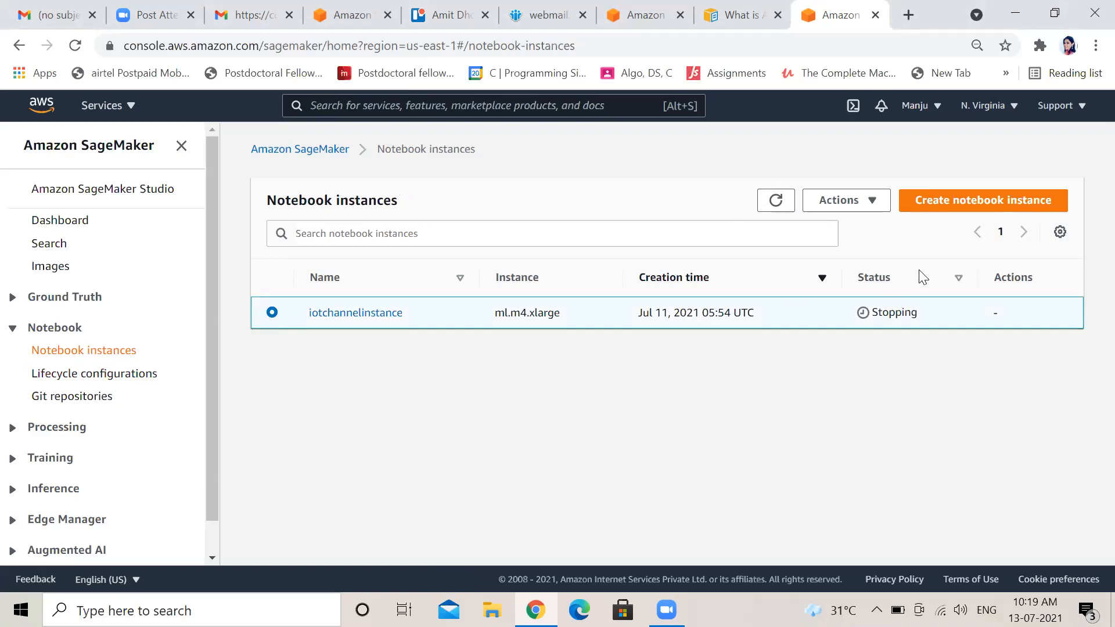
click(872, 202)
click(831, 271)
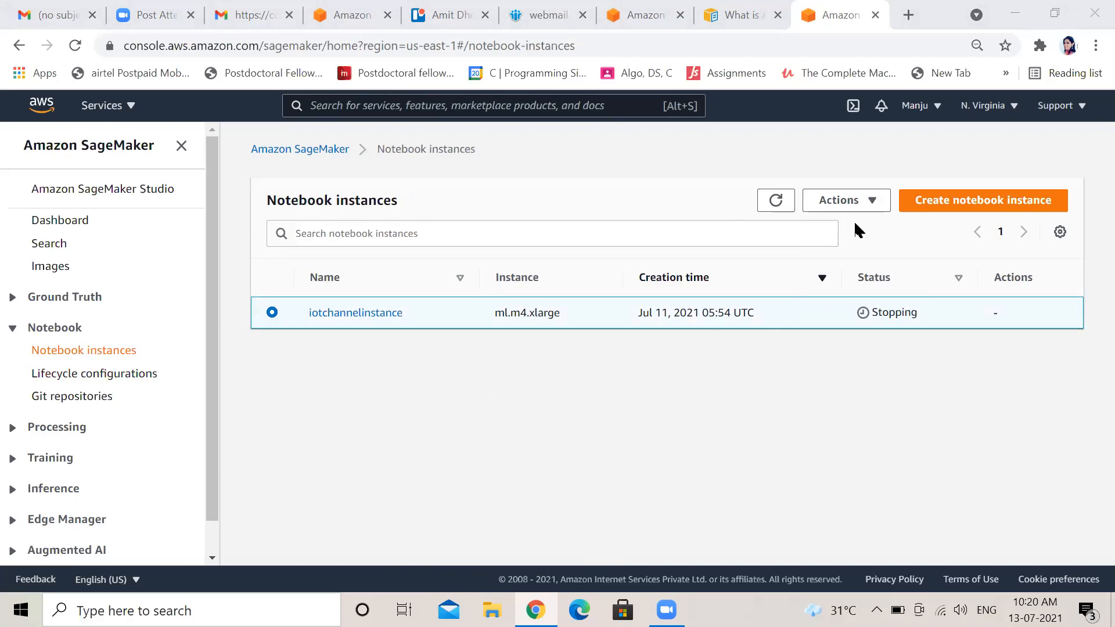
click(870, 206)
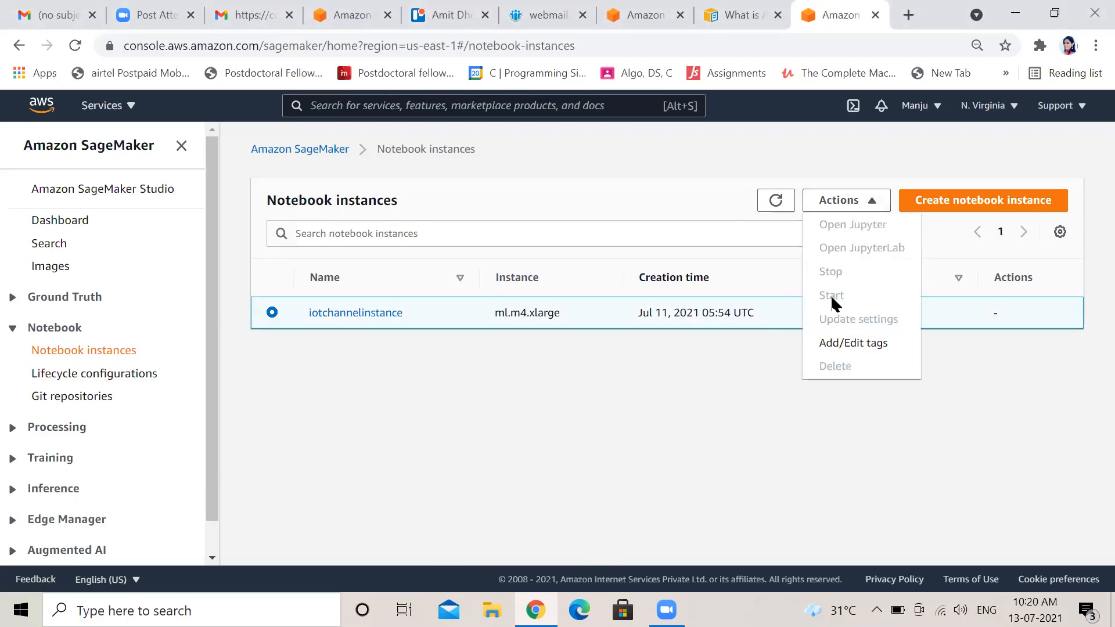
click(616, 402)
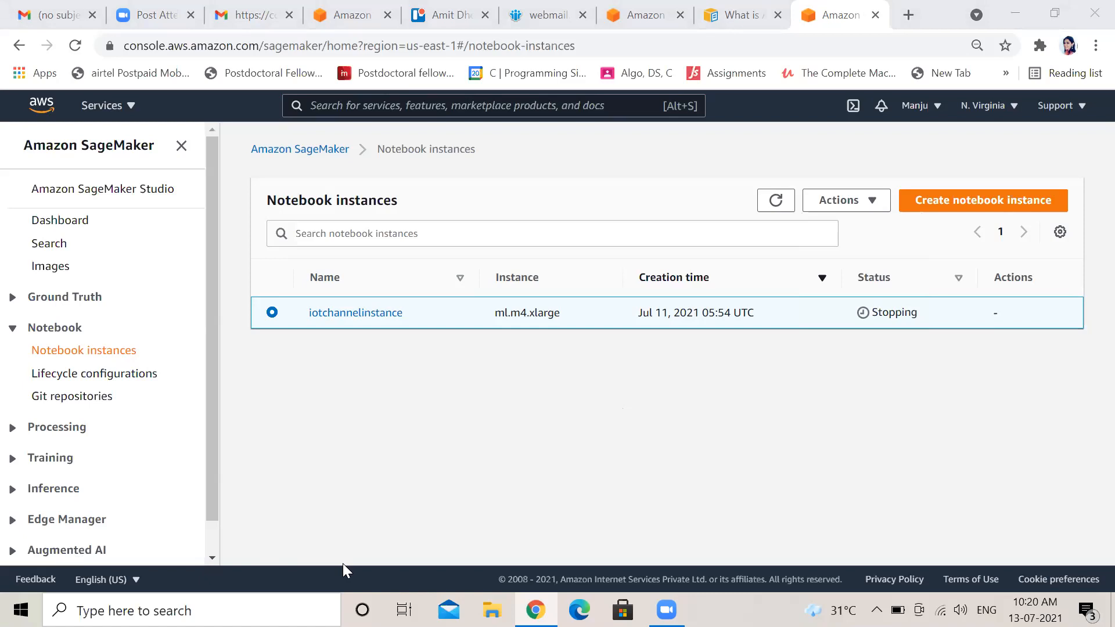
click(206, 412)
scroll(208, 325, down, 1)
scroll(219, 276, up, 1)
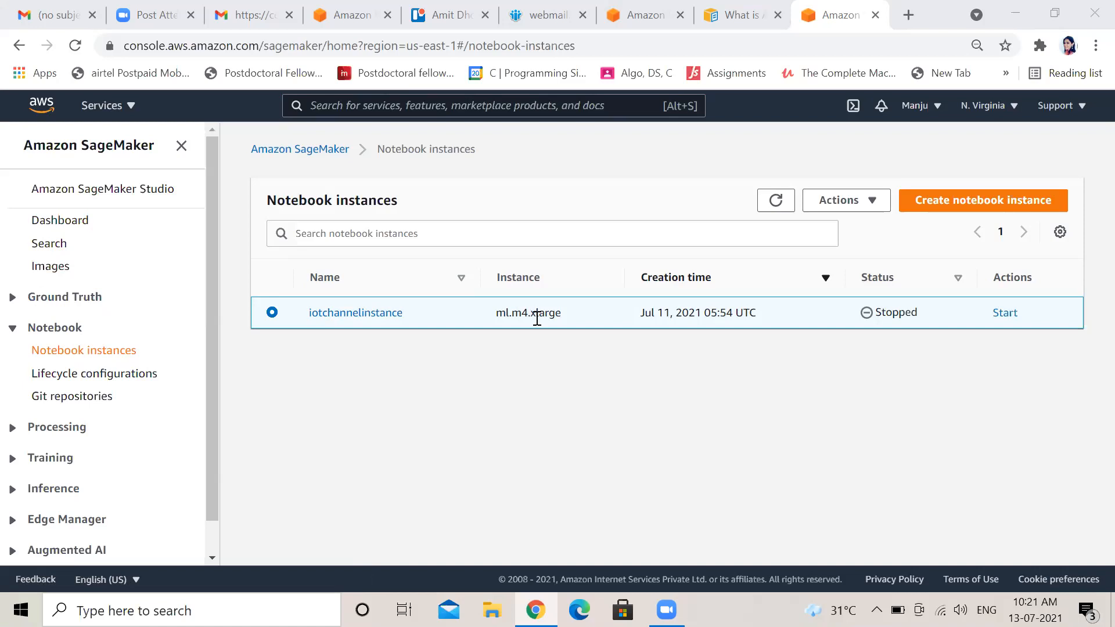
- Start the notebook instance iotchannelinstance and check its available actions
click(1003, 318)
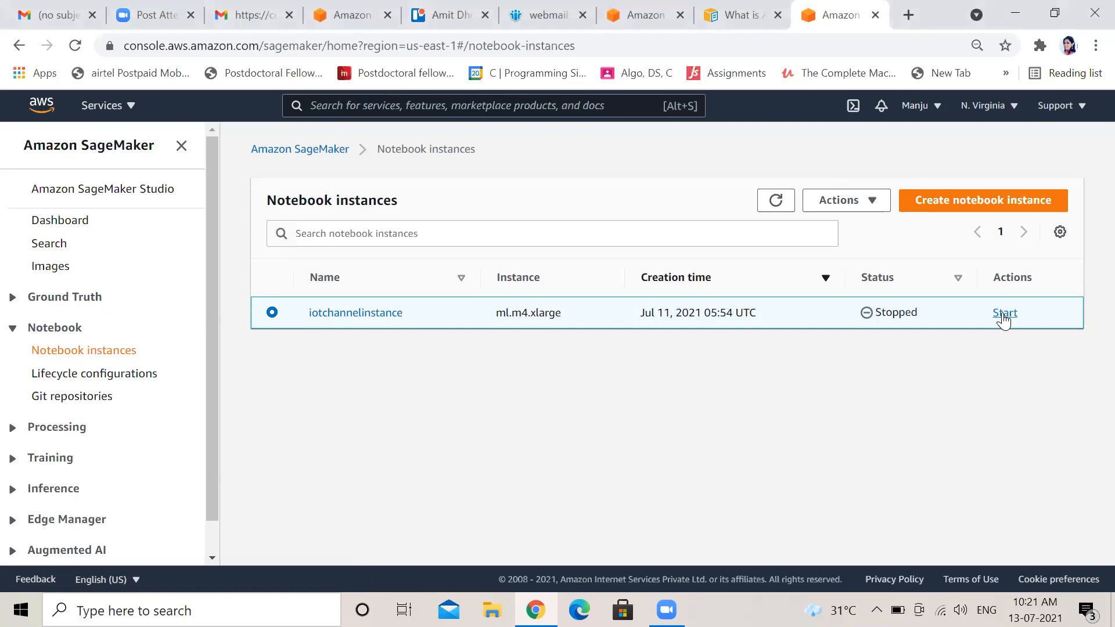
click(1007, 317)
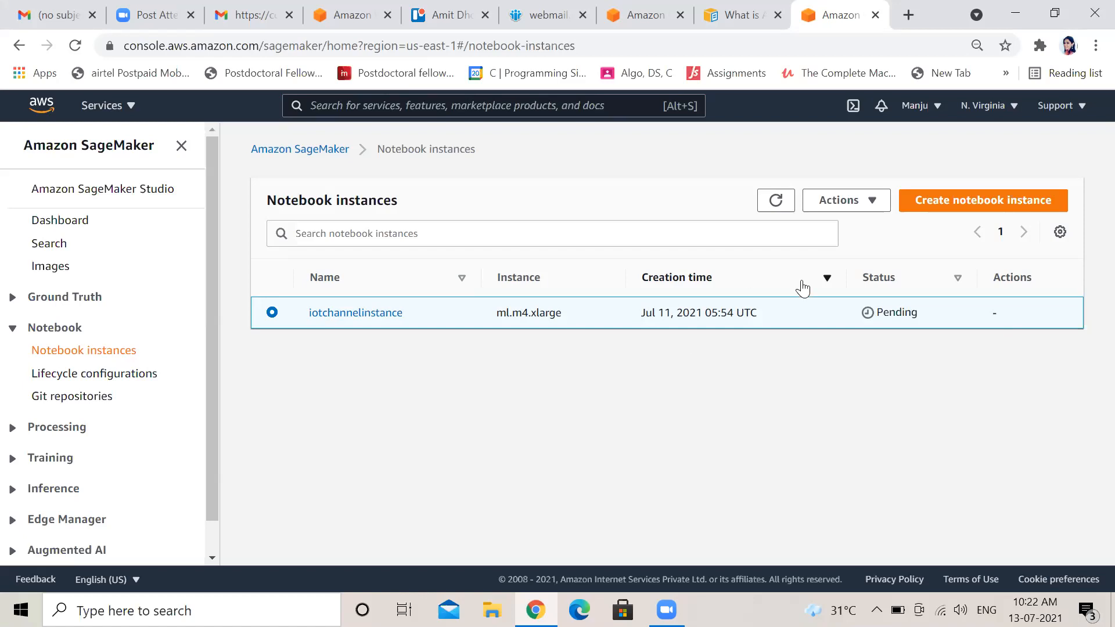
click(877, 207)
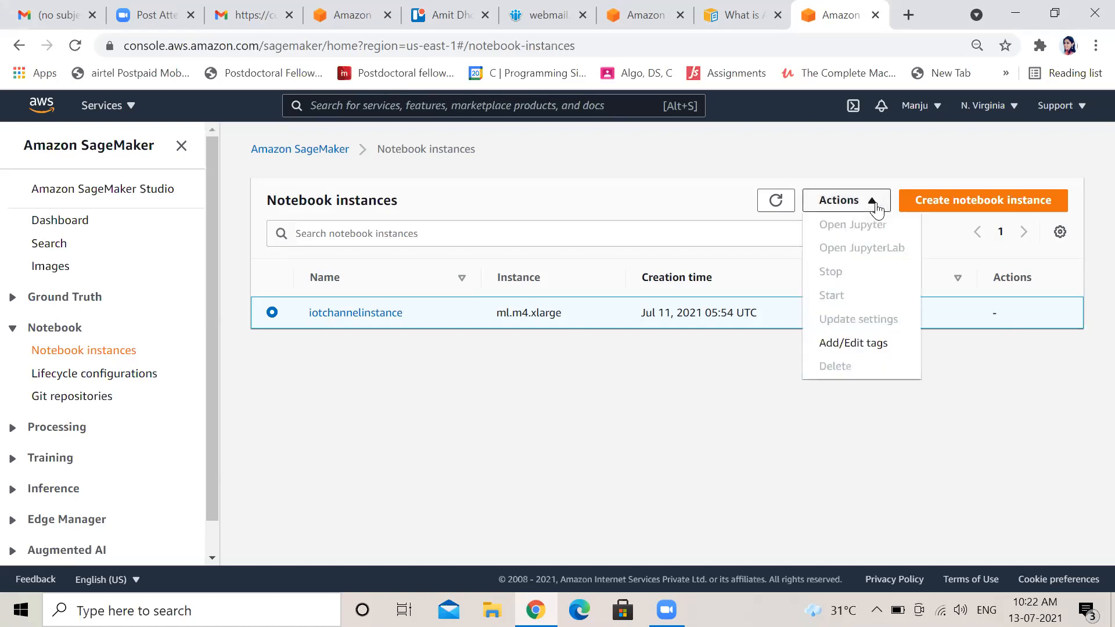
click(877, 207)
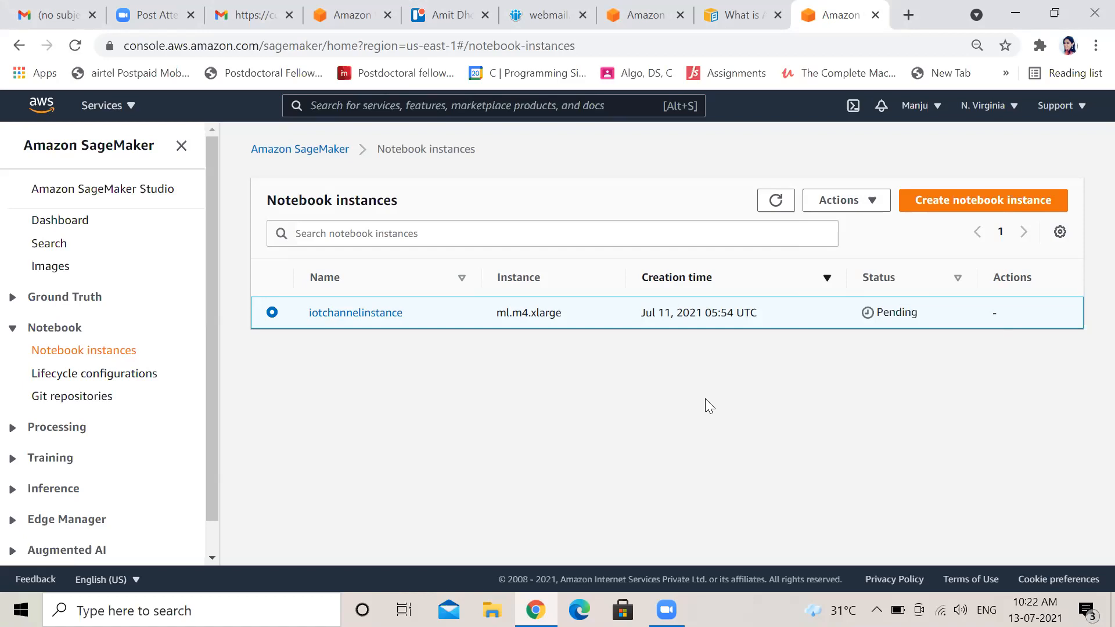
- Search Google for "aws console login" in a new browser tab and open the AWS Management Console home page
click(637, 15)
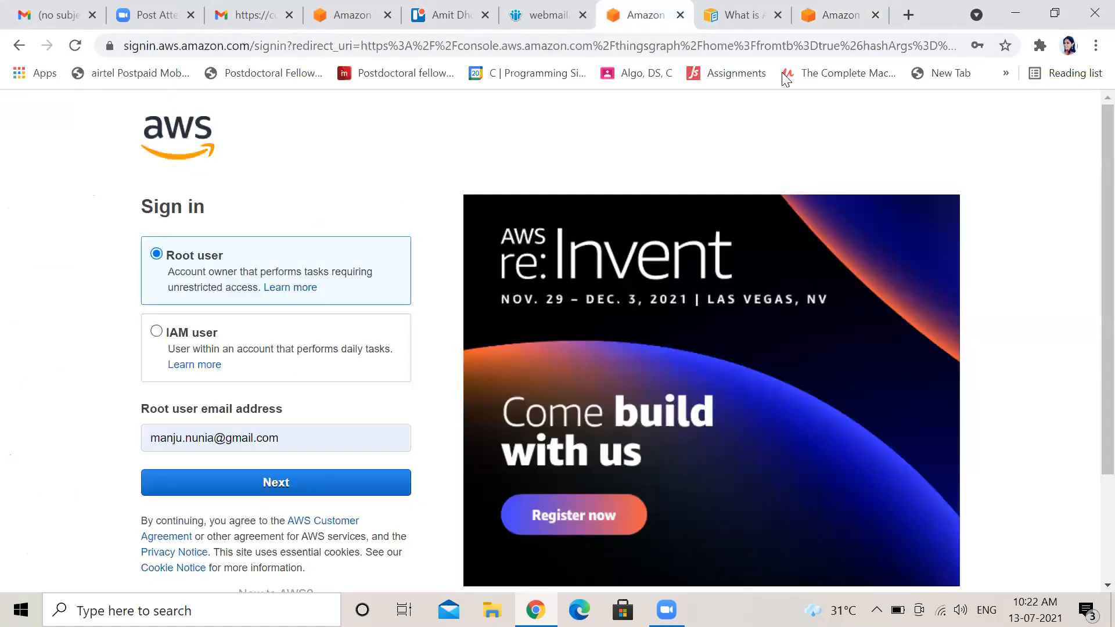
click(836, 18)
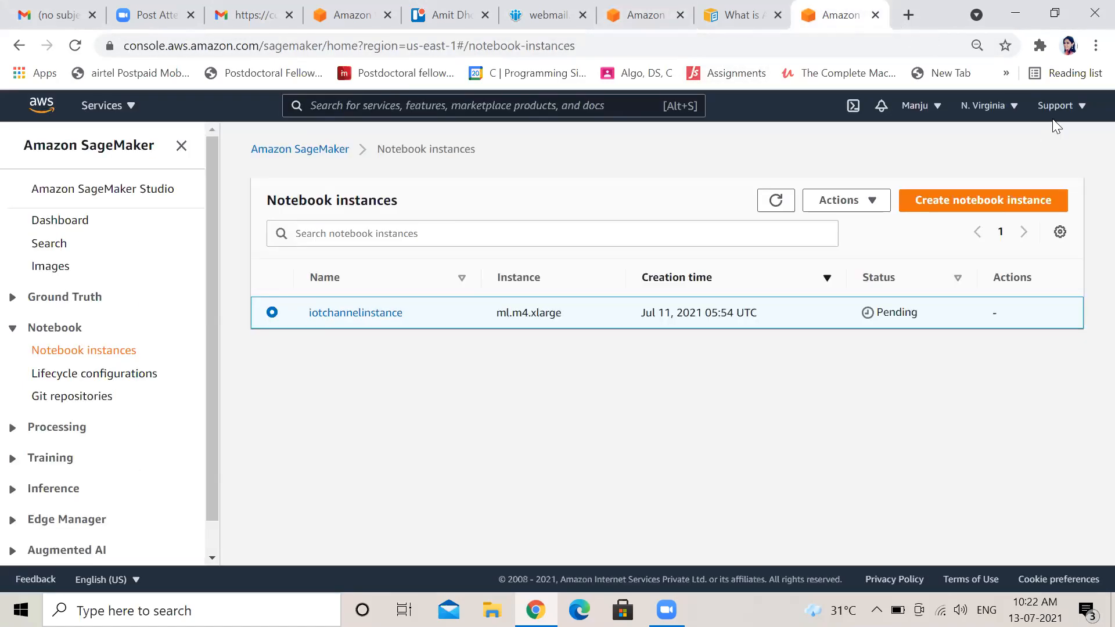
click(909, 15)
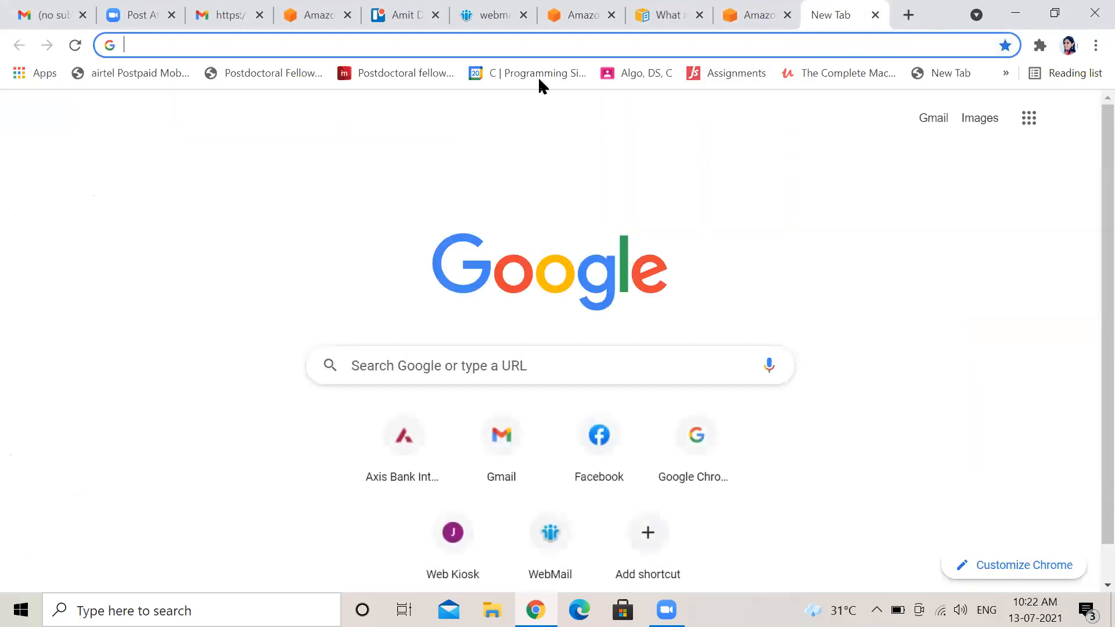
click(467, 354)
text(aws co)
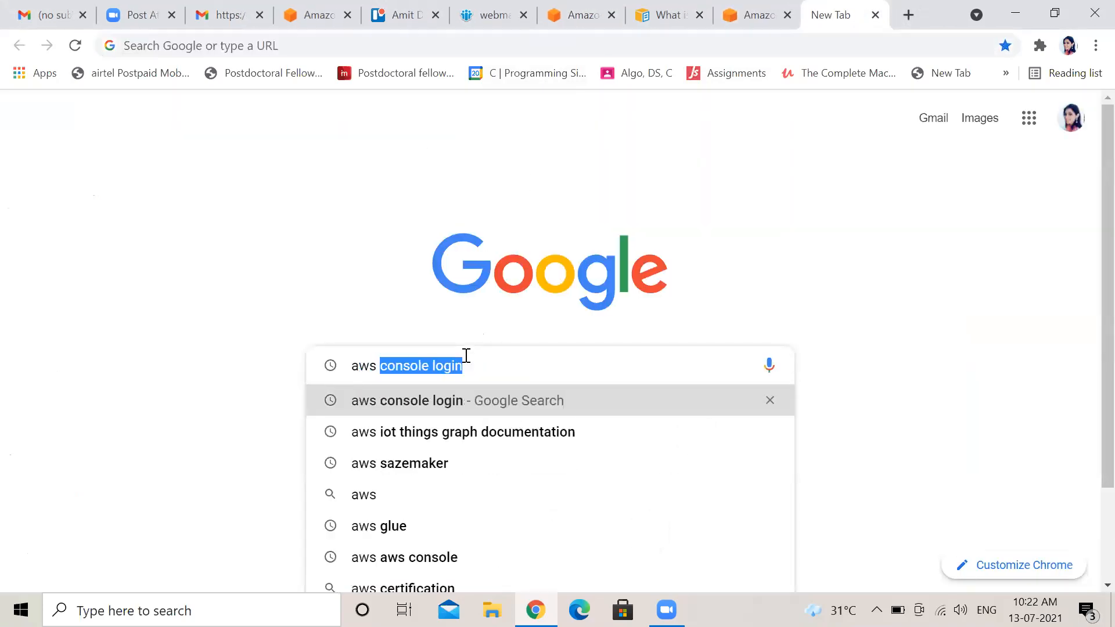
text(nsole)
key(Return)
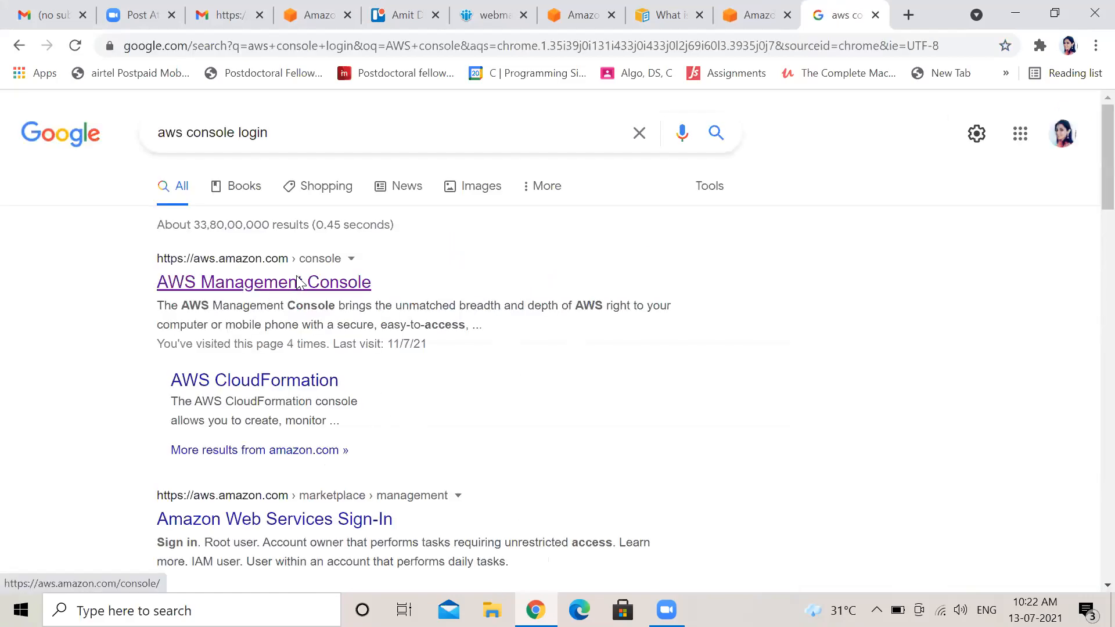
click(294, 283)
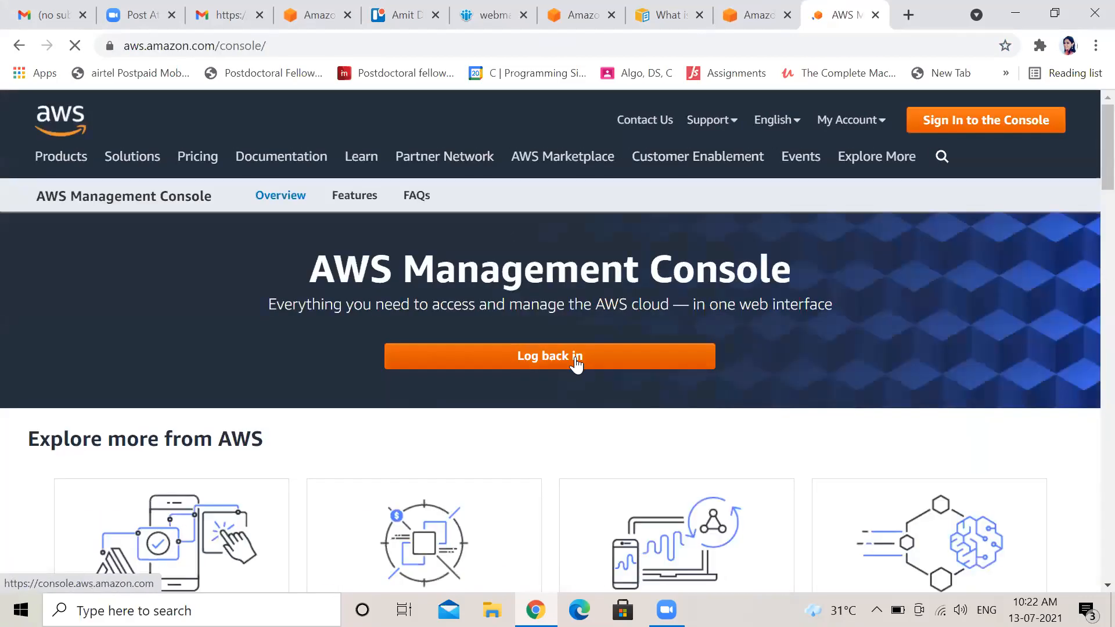
click(1012, 127)
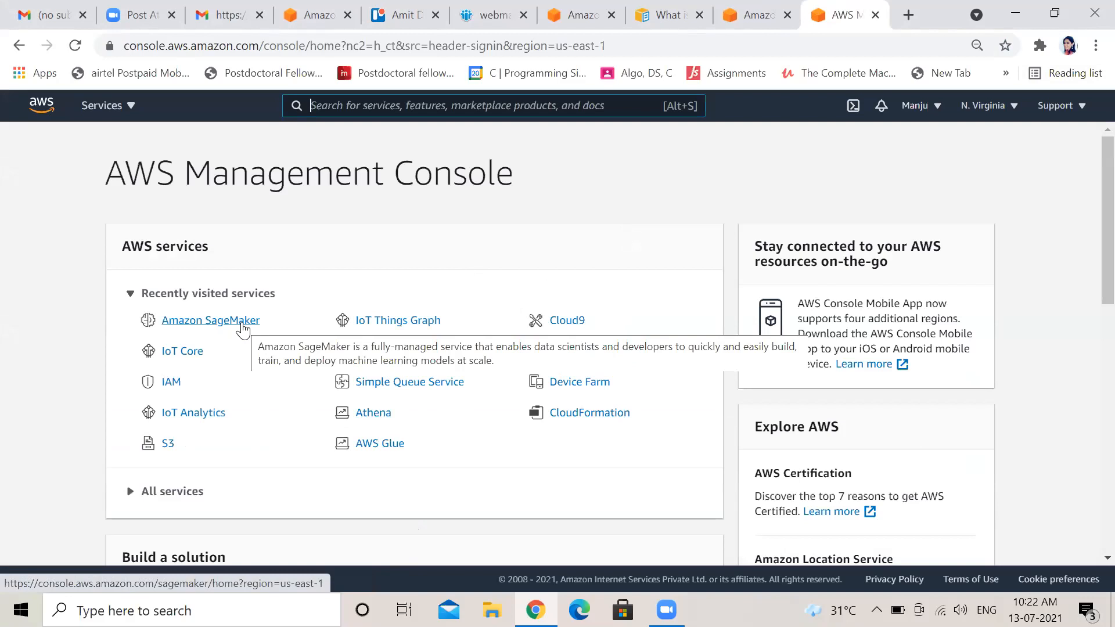
- Open the IoT Core service and return to the SageMaker notebook instances
click(191, 355)
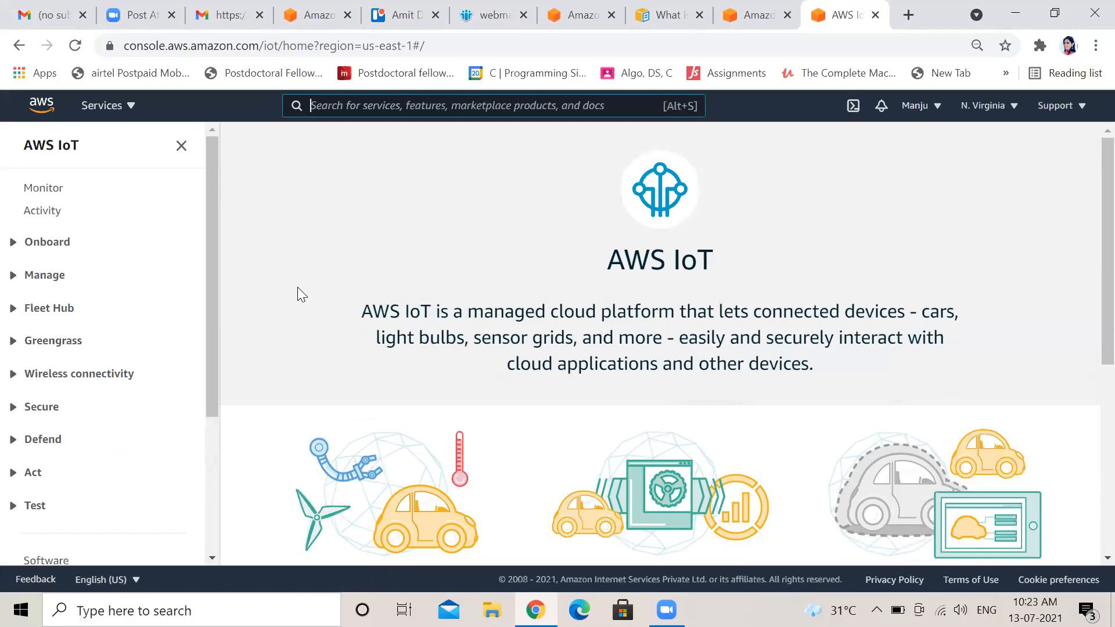
click(764, 18)
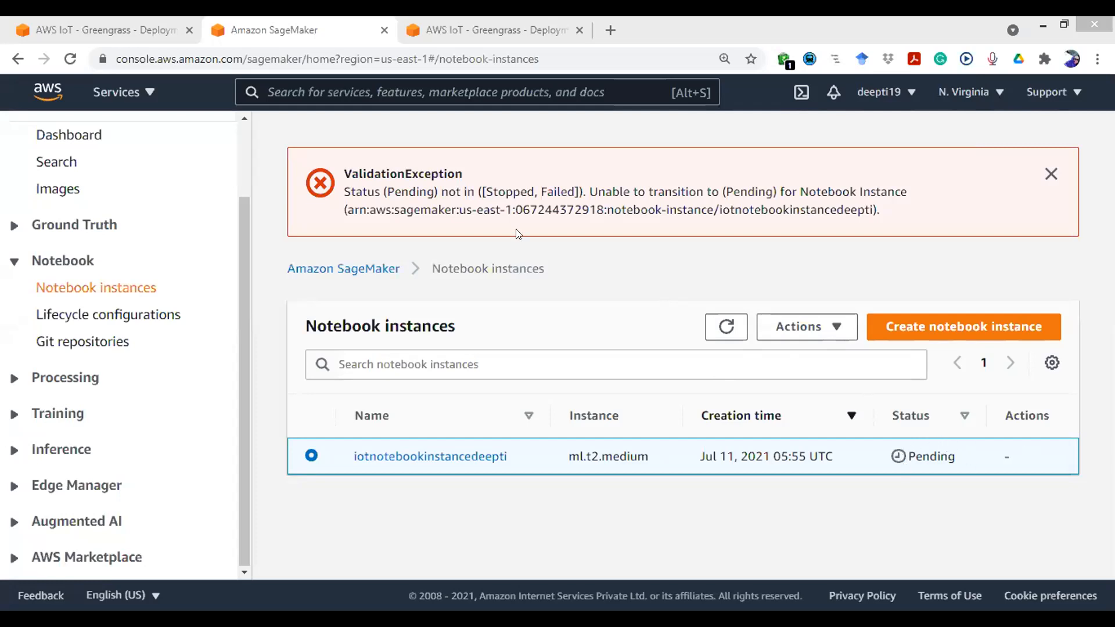
- Read the full error message displayed above the notebook instances list
drag(343, 183, 503, 187)
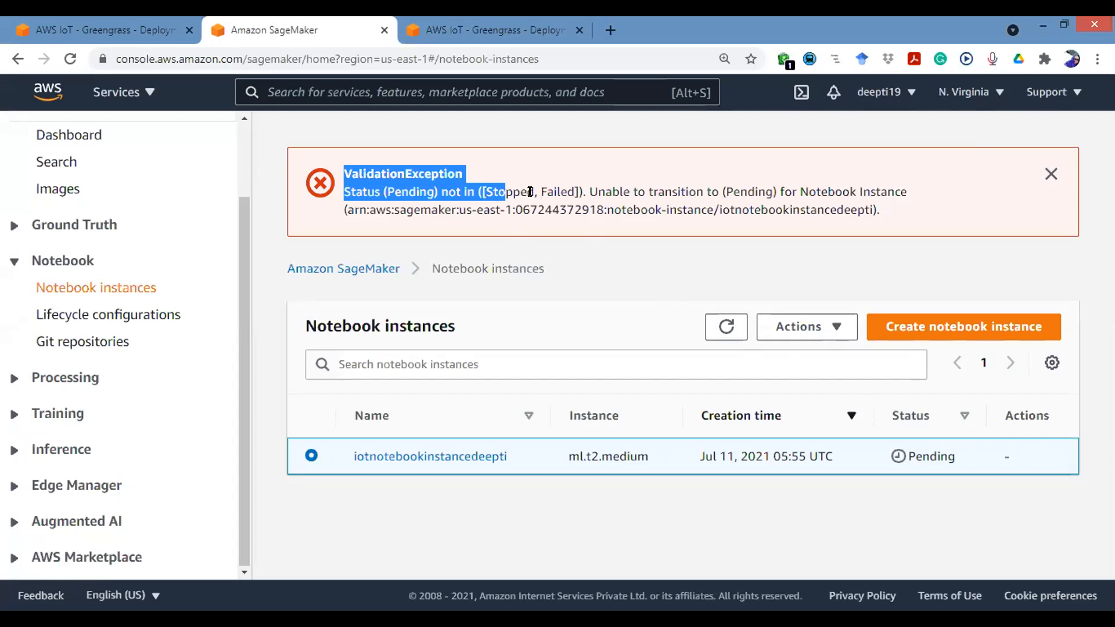
click(620, 208)
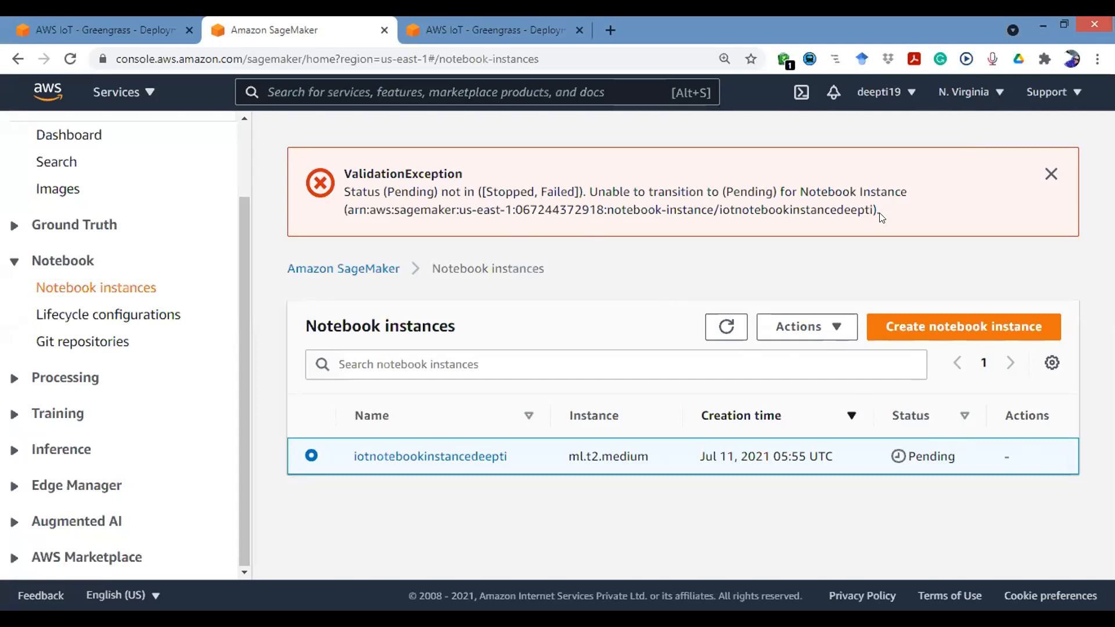
drag(879, 213, 439, 161)
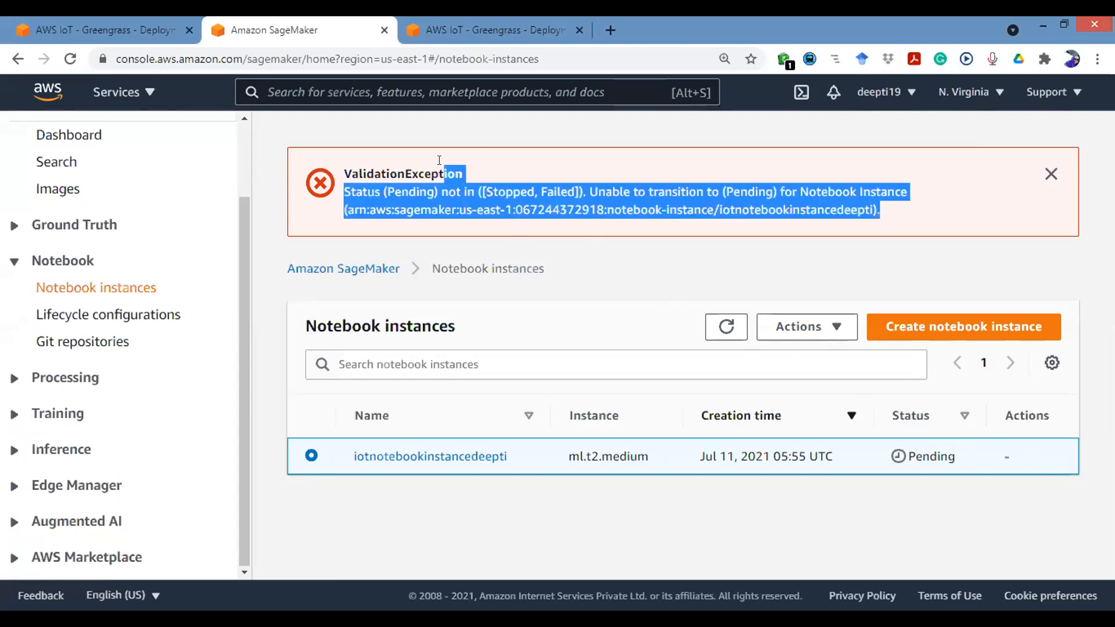
click(534, 187)
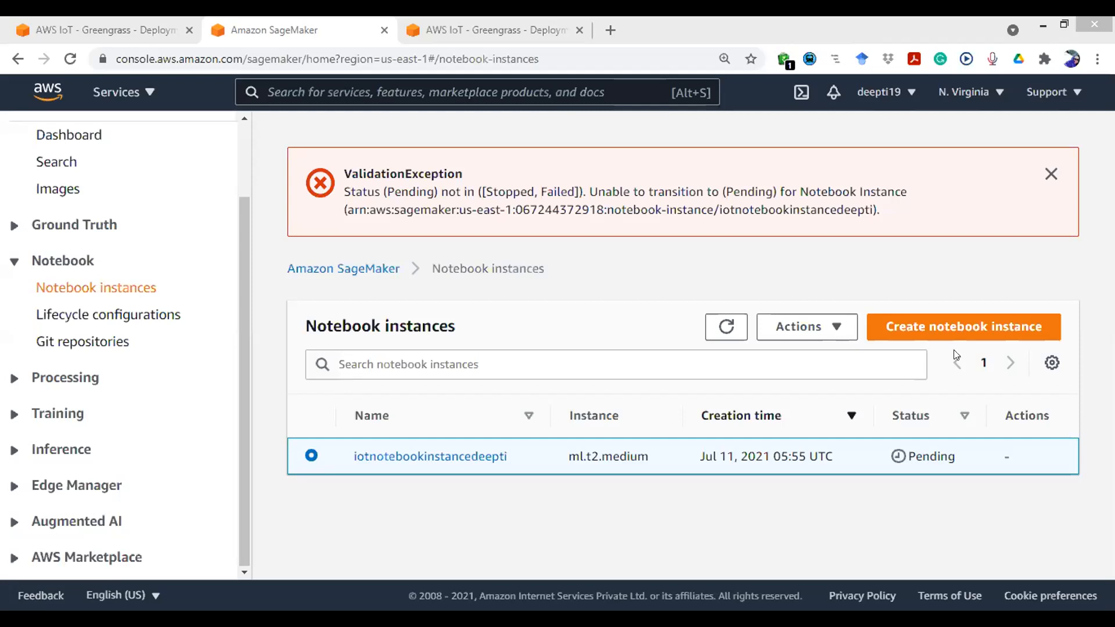
- Begin creating a notebook instance, name it "notebookinstance" plus the owner's first name and 1, and keep the ml.t2.medium instance type
click(961, 333)
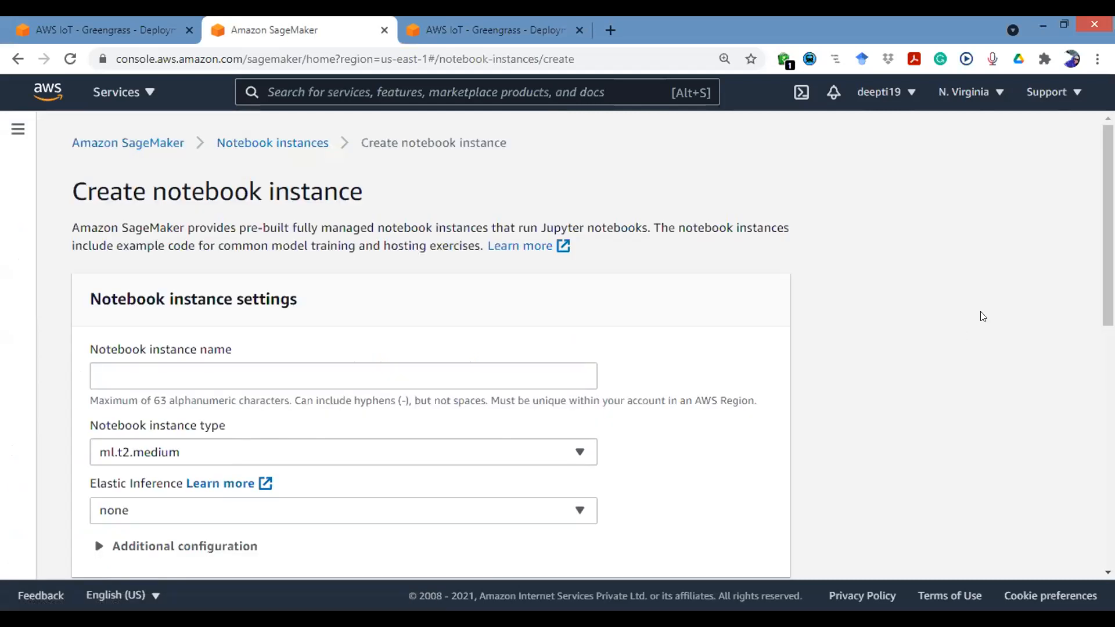
scroll(339, 233, down, 2)
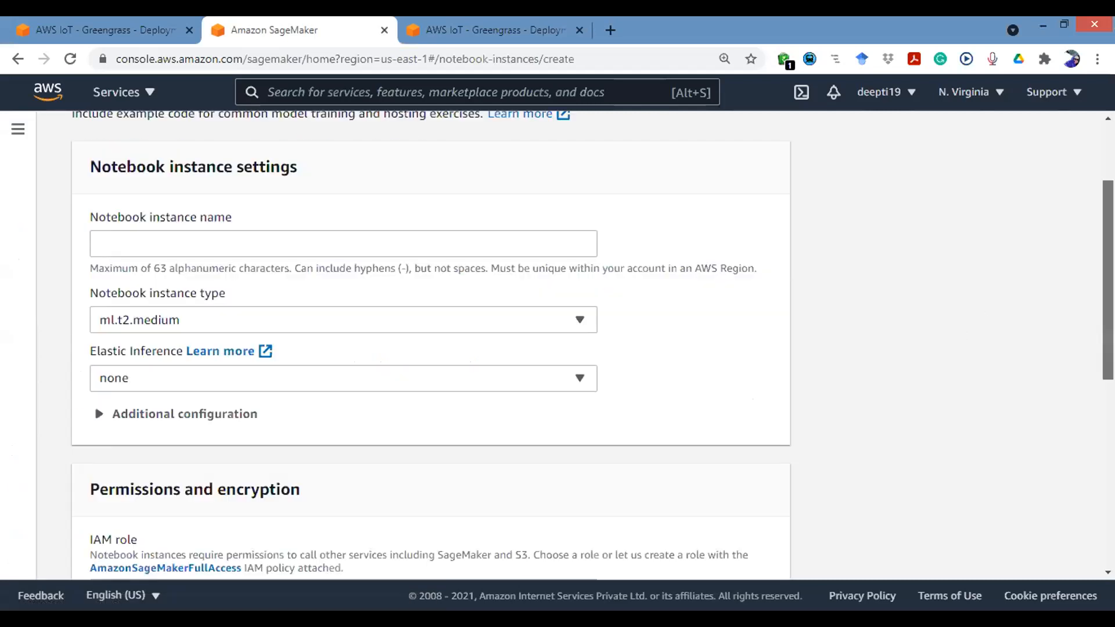
click(257, 226)
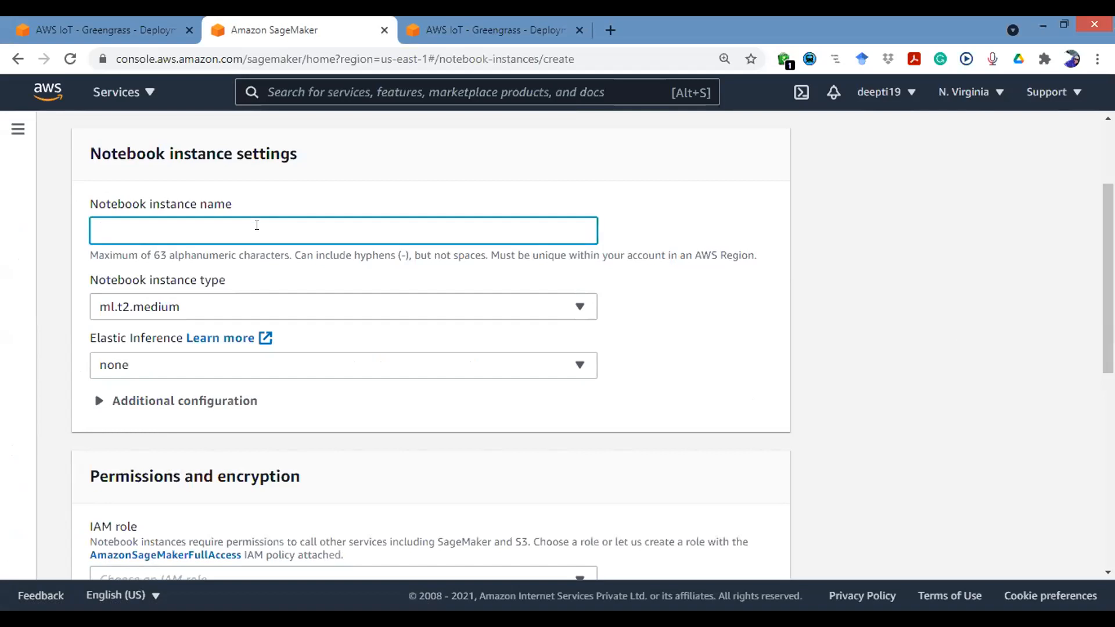
text(notebookinstancename)
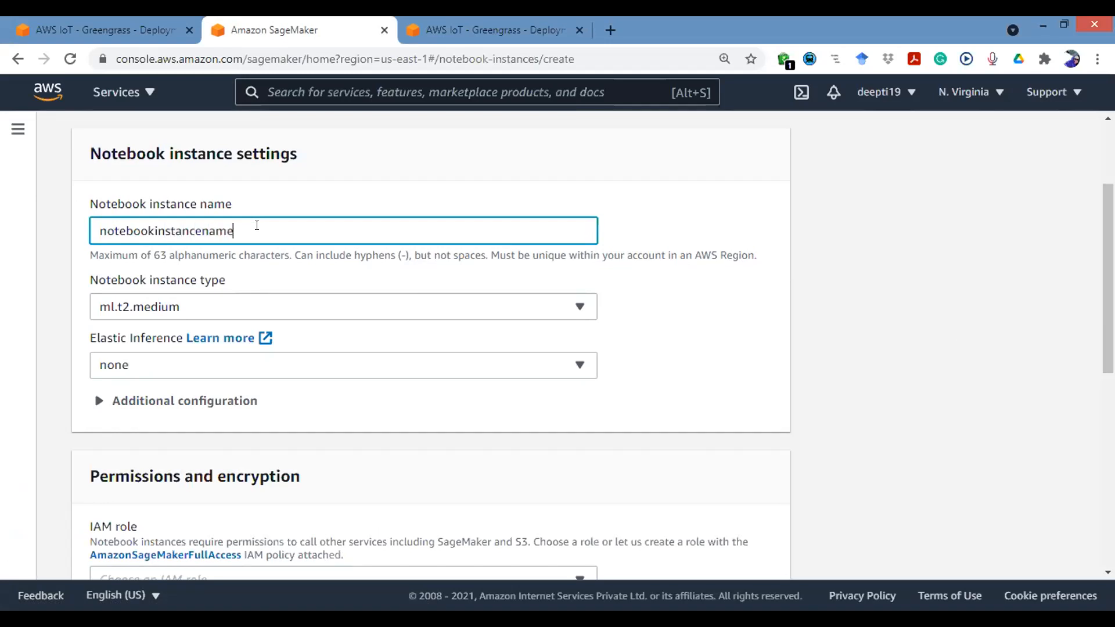
key(BackSpace)
key(BackSpace)
key(BackSpace)
key(BackSpace)
key(BackSpace)
text(deepti1)
click(311, 304)
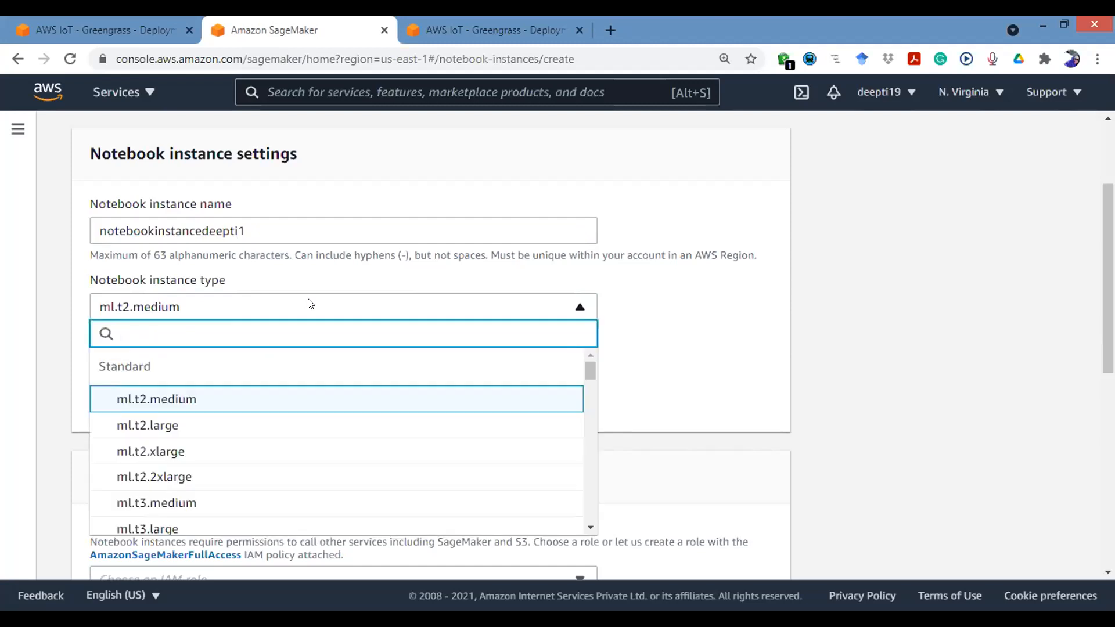
click(311, 304)
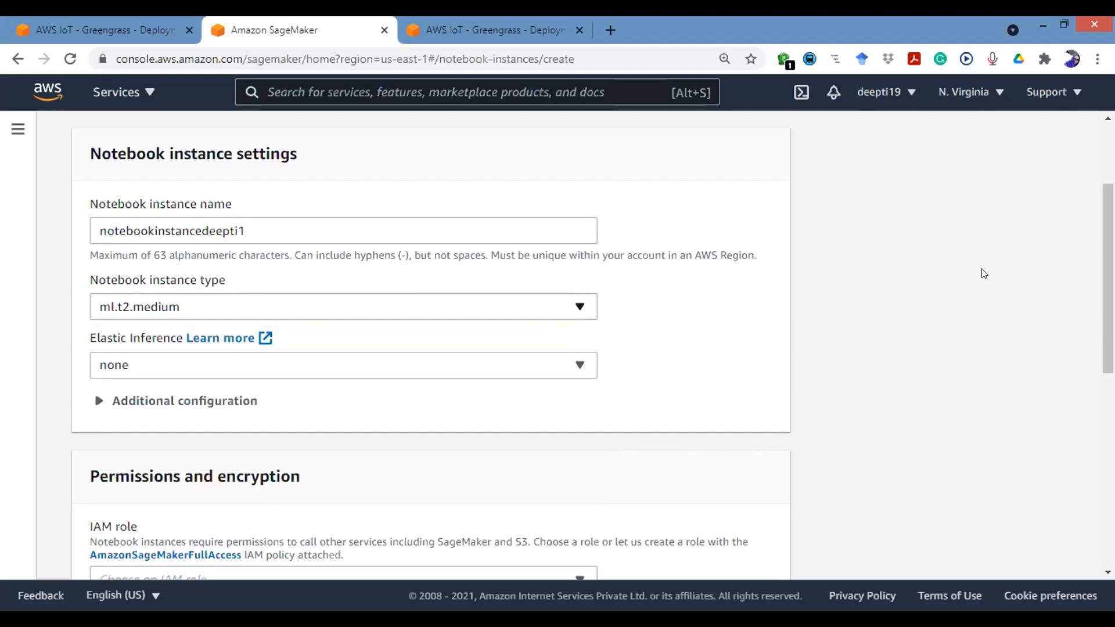
- Choose the option to enter a custom IAM role ARN for the new notebook instance
scroll(431, 345, down, 5)
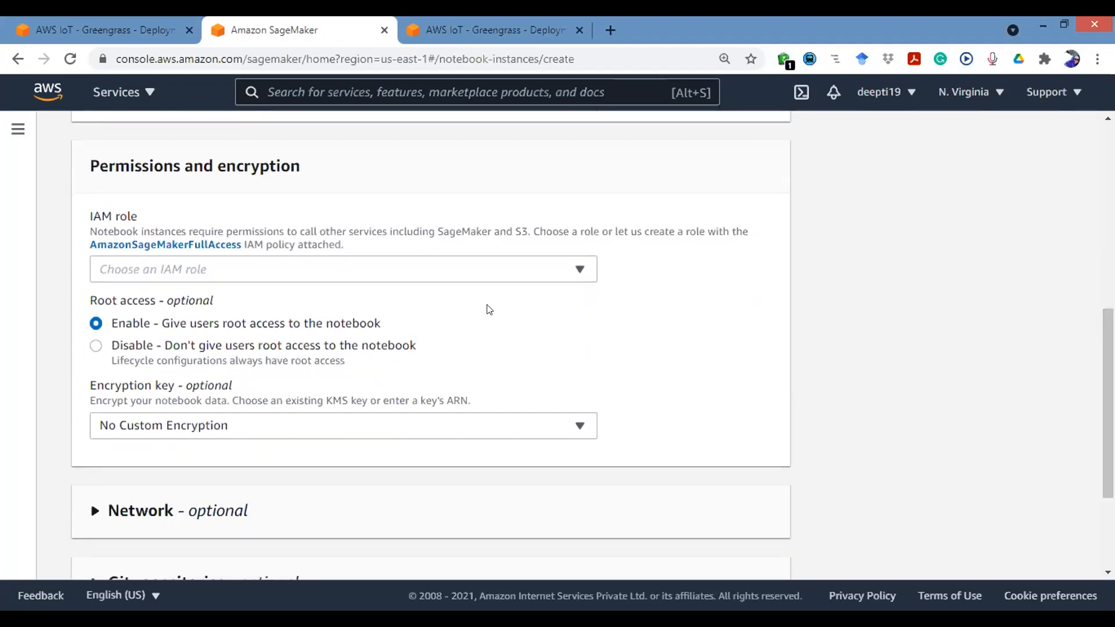
click(577, 271)
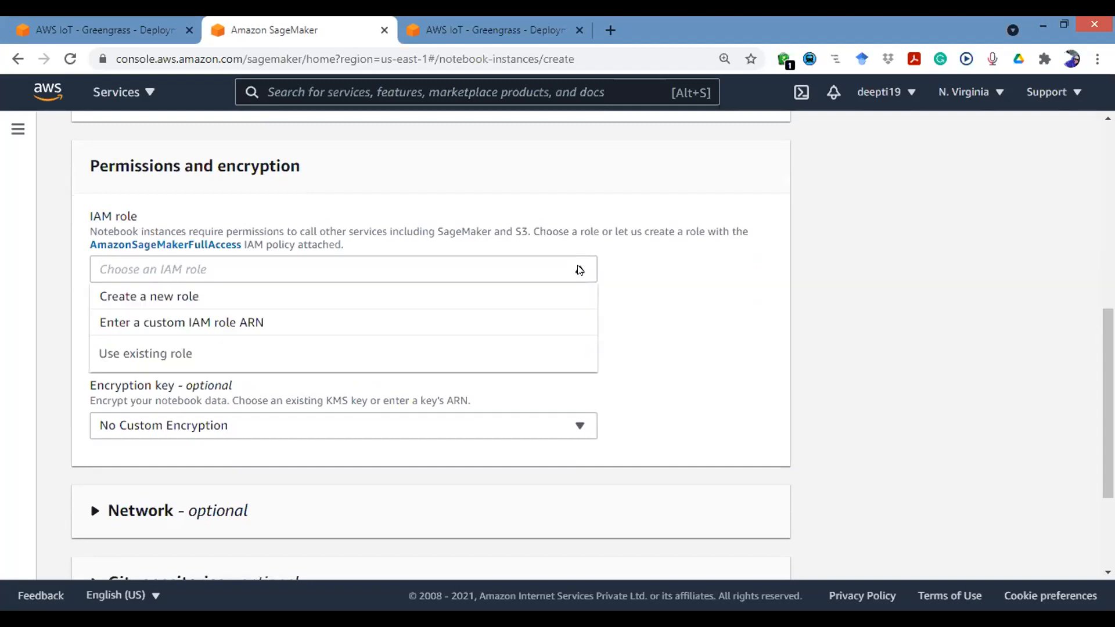
click(578, 270)
click(580, 269)
click(163, 321)
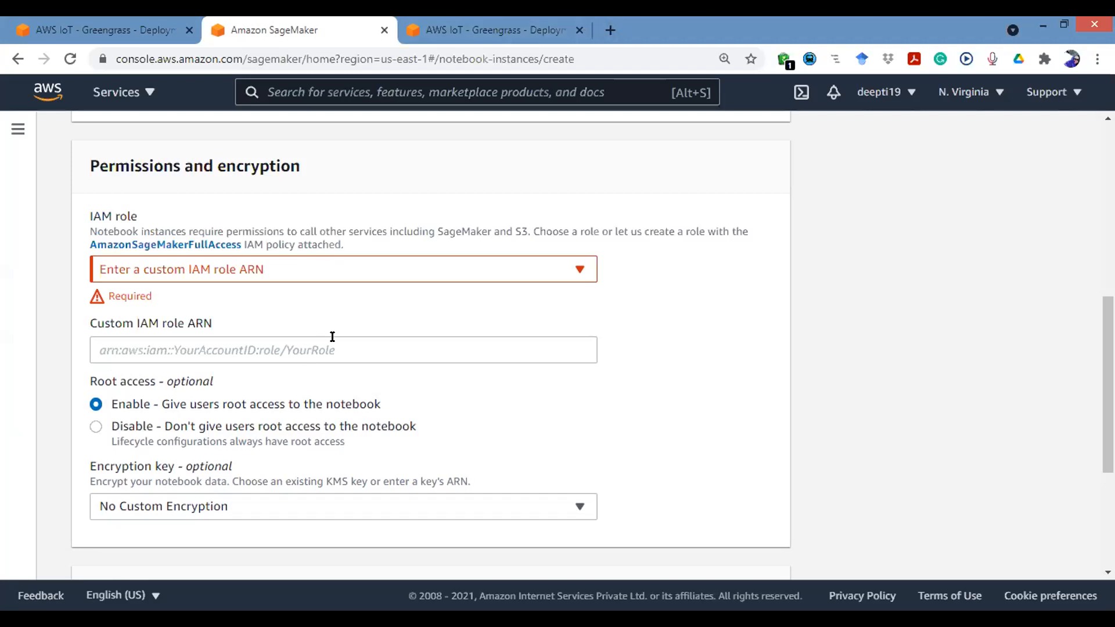
click(396, 264)
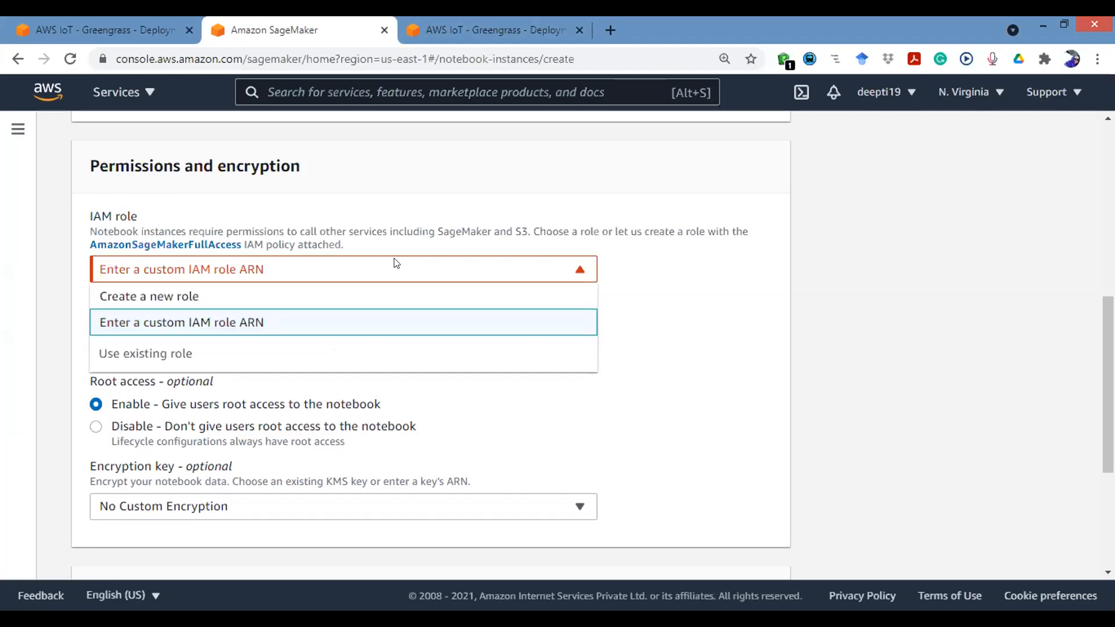
click(396, 263)
click(338, 341)
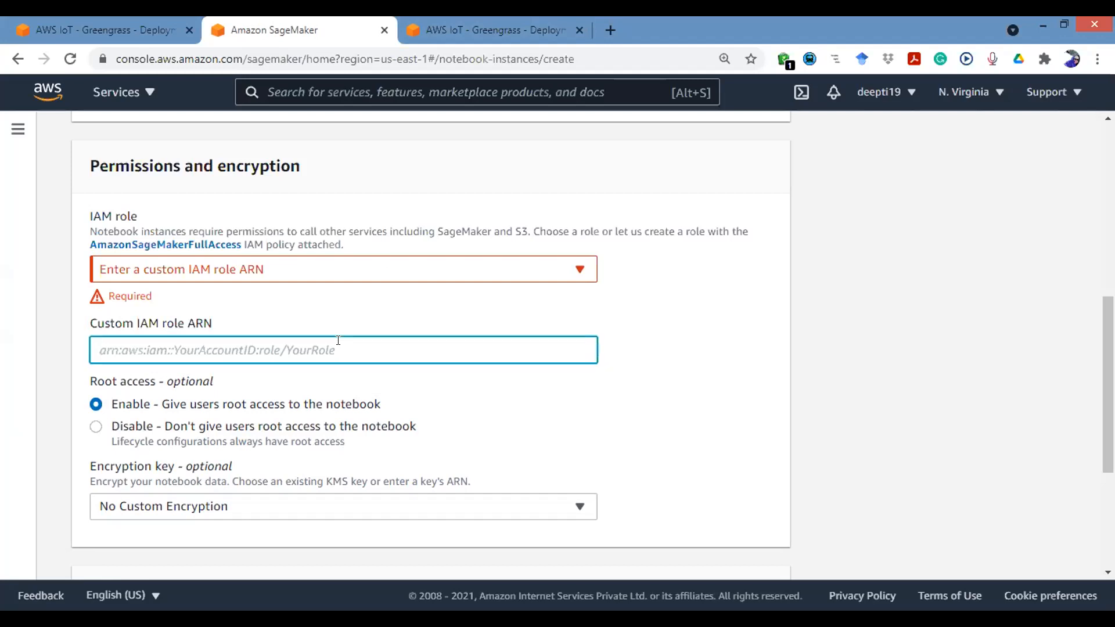
click(242, 289)
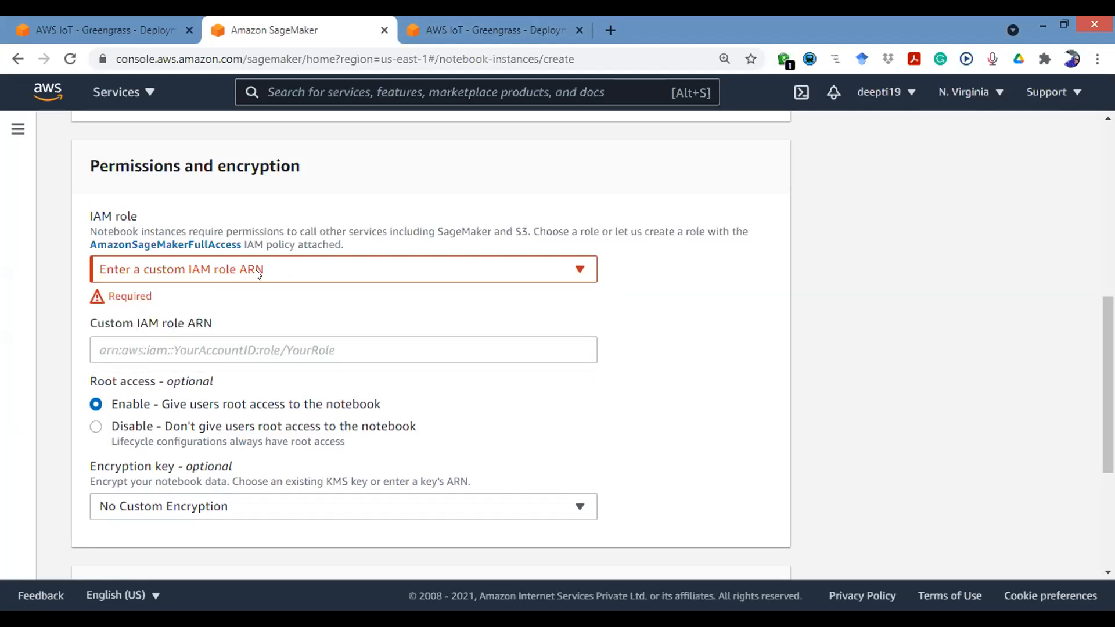
- Create a new IAM role for the notebook instance with access to any S3 bucket
click(258, 271)
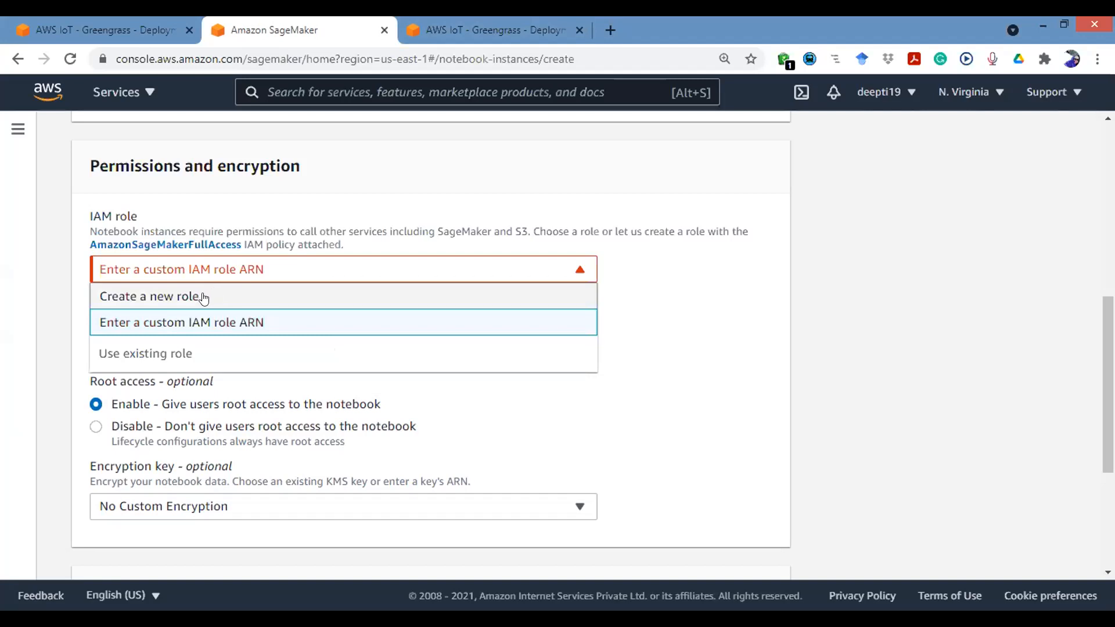
click(202, 298)
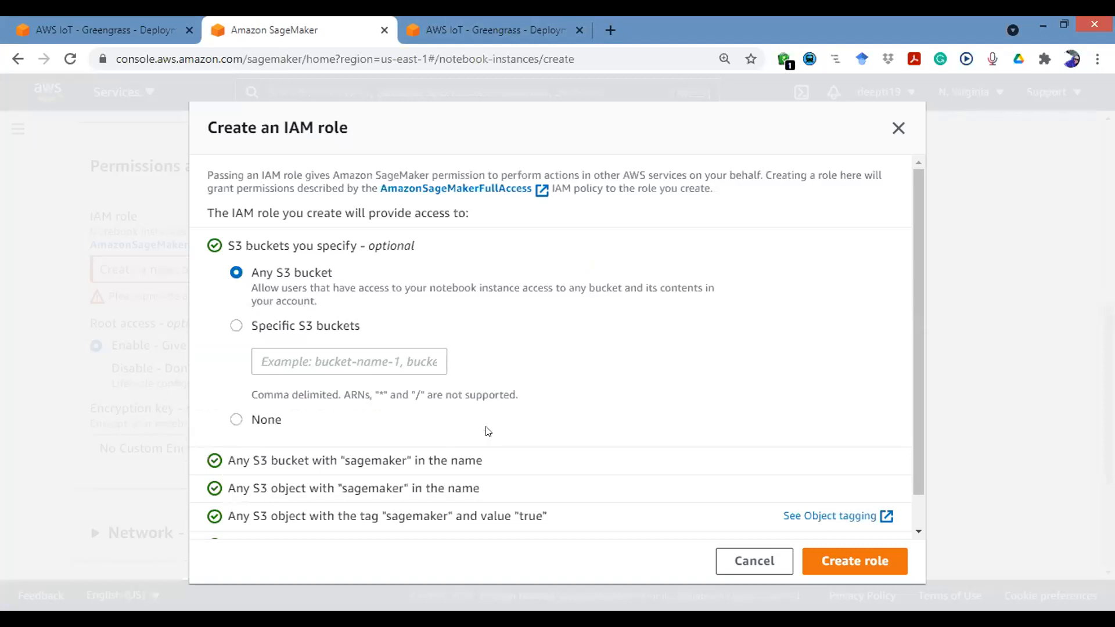
scroll(917, 388, down, 1)
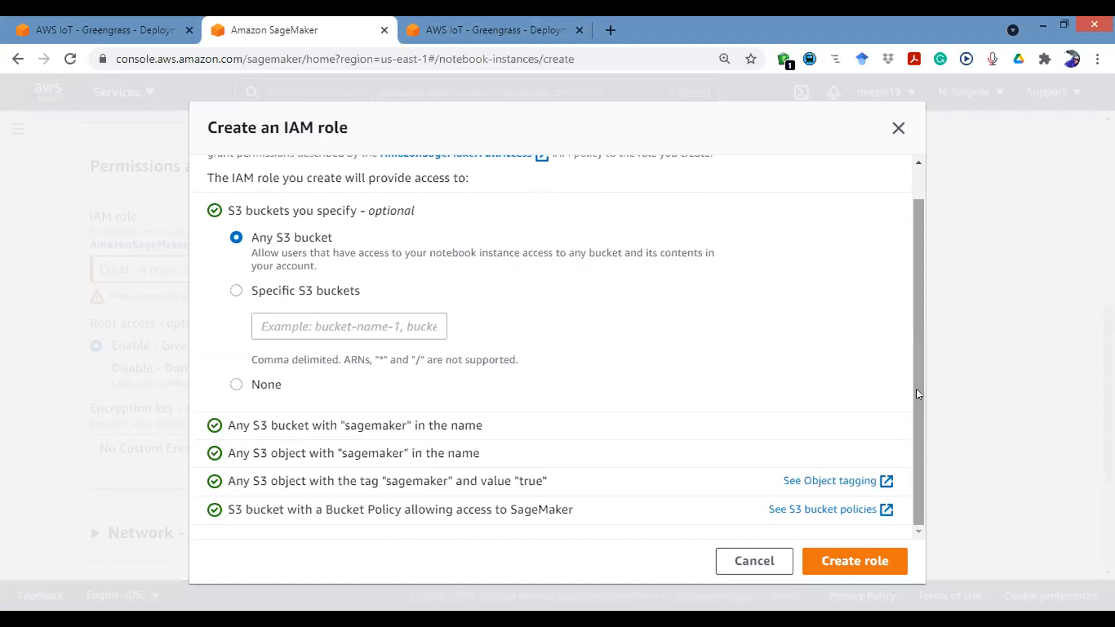
click(868, 559)
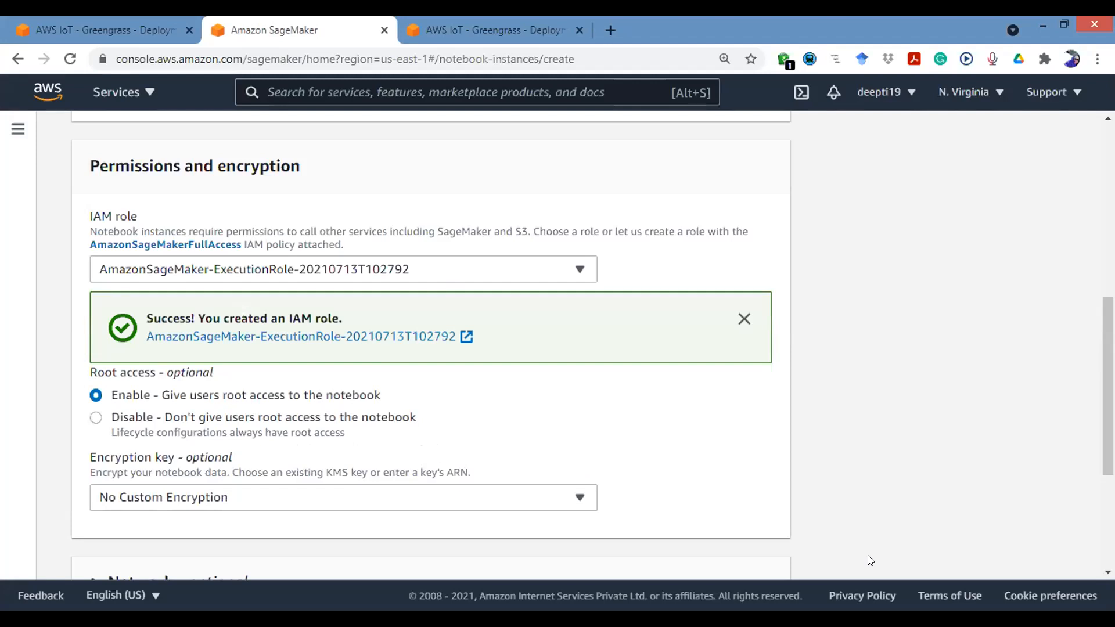
- Open the new execution role's summary in a separate browser tab, copy its role ARN, and return to the notebook instance form
right_click(374, 332)
click(436, 345)
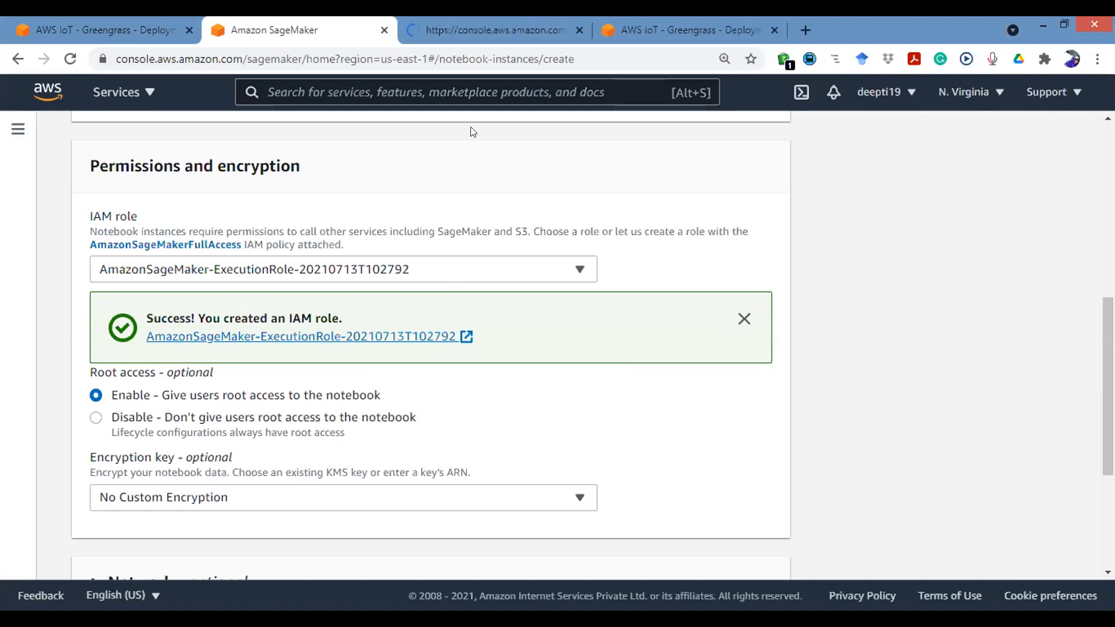
key(ctrl+Tab)
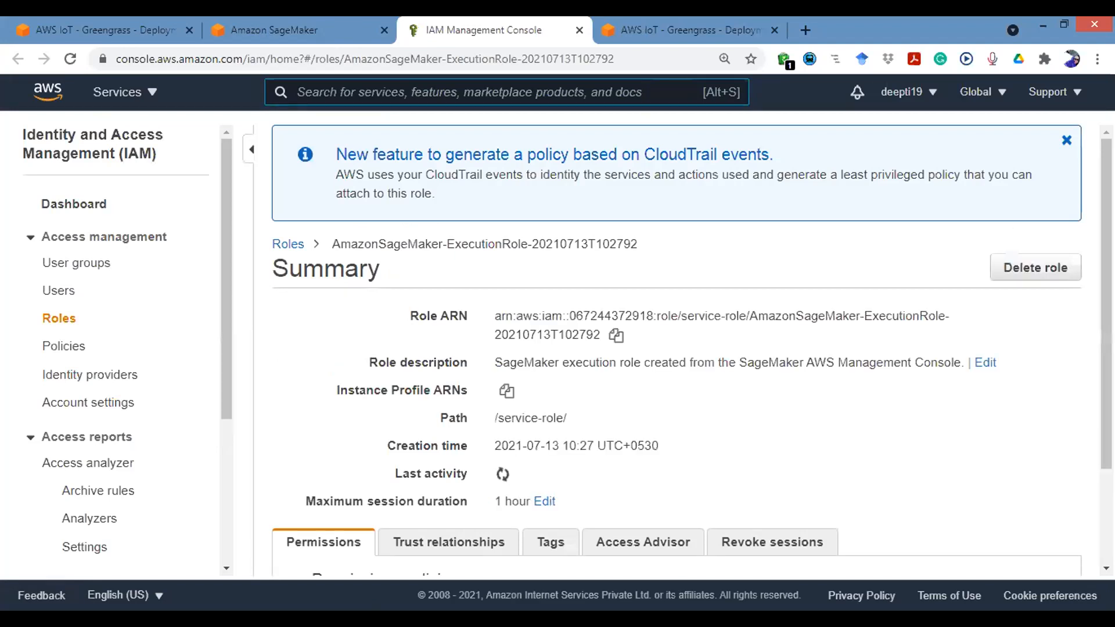
scroll(691, 349, down, 1)
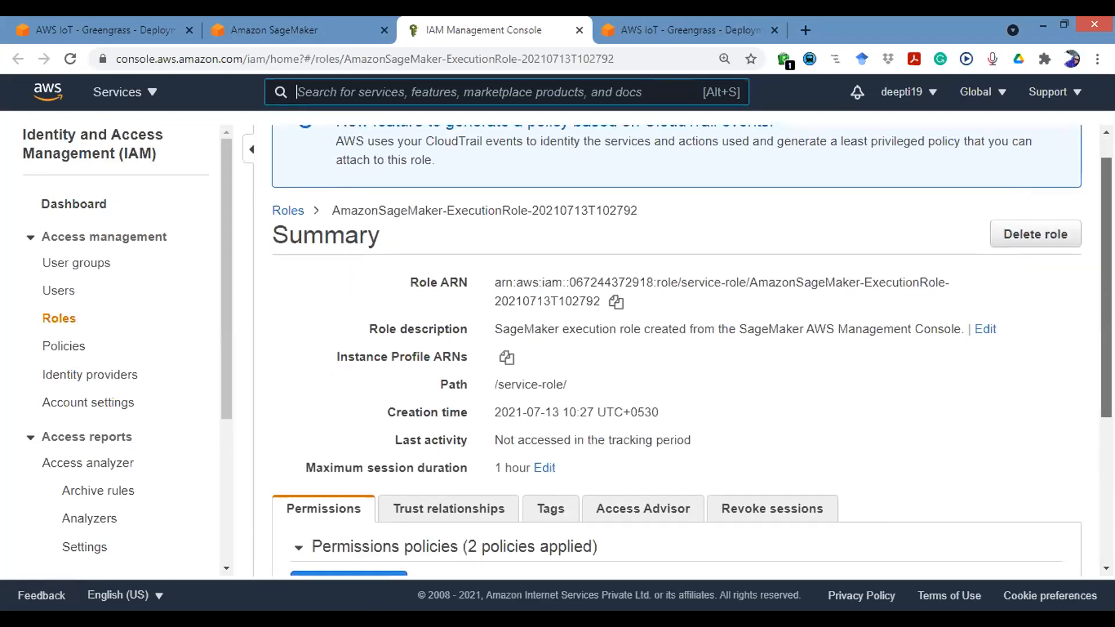
scroll(583, 221, down, 1)
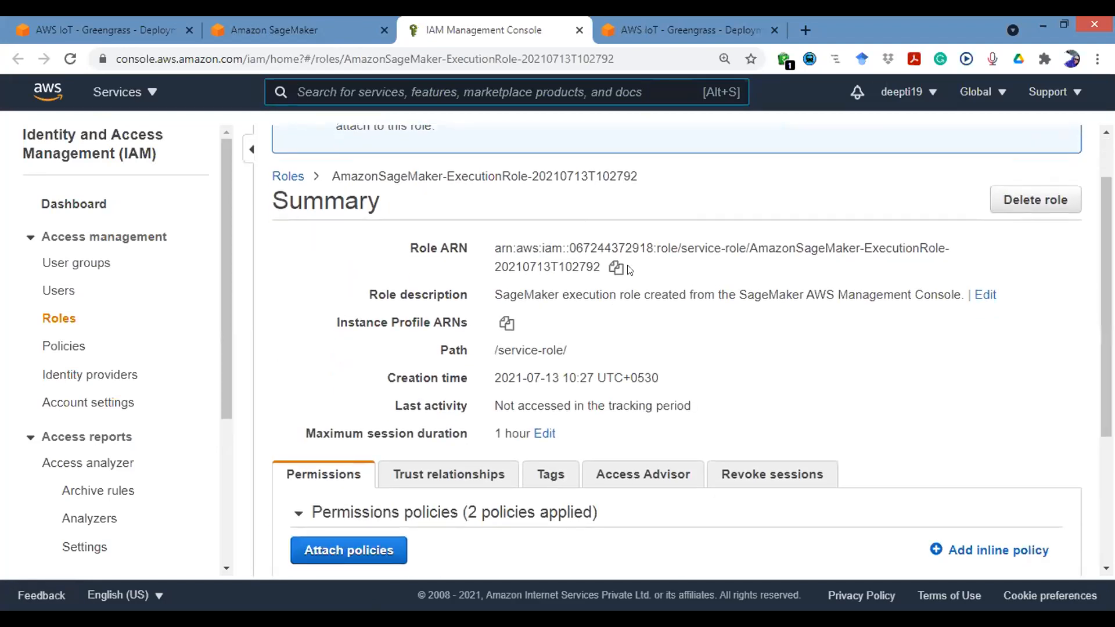
click(615, 268)
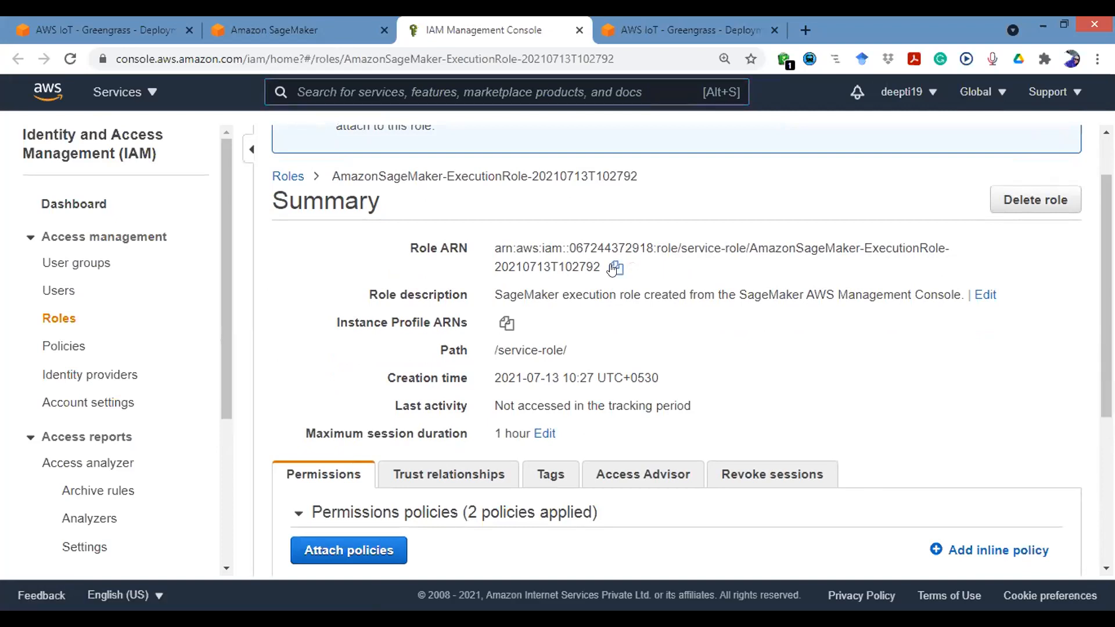
click(294, 26)
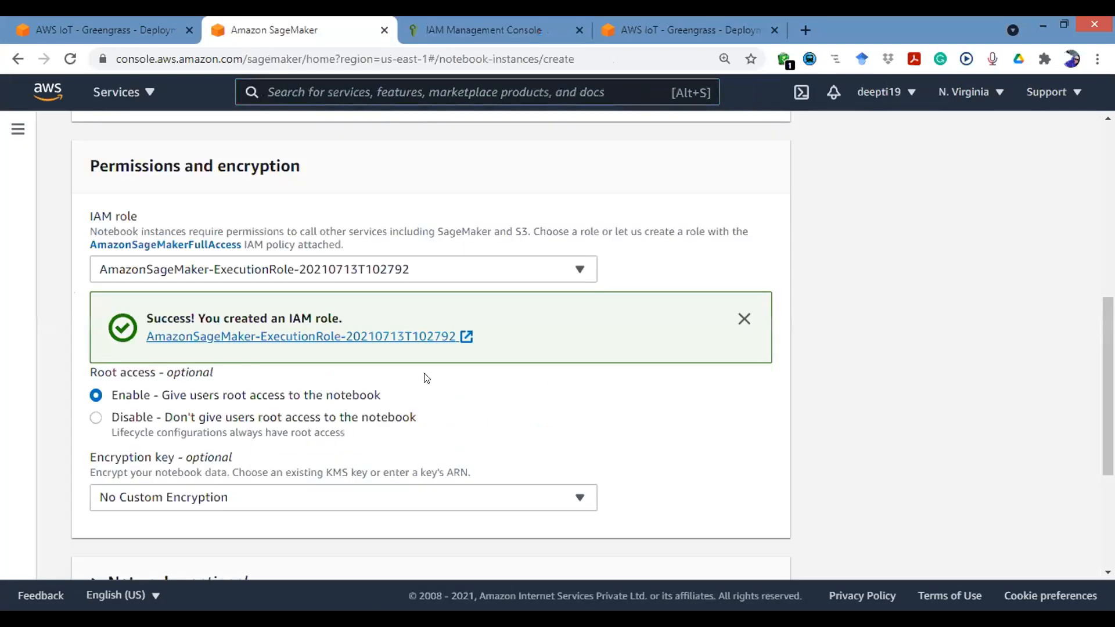
- Create the notebook instance with root access enabled and no custom encryption, leaving the network, Git repositories and tags settings at their defaults
scroll(430, 343, down, 4)
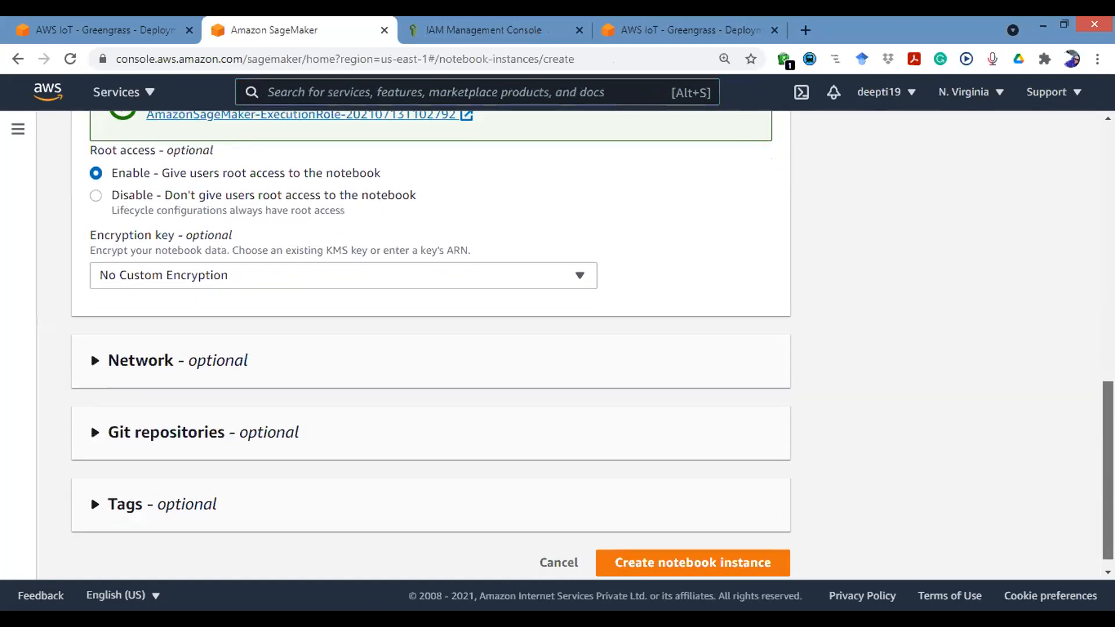
drag(1108, 471, 1109, 477)
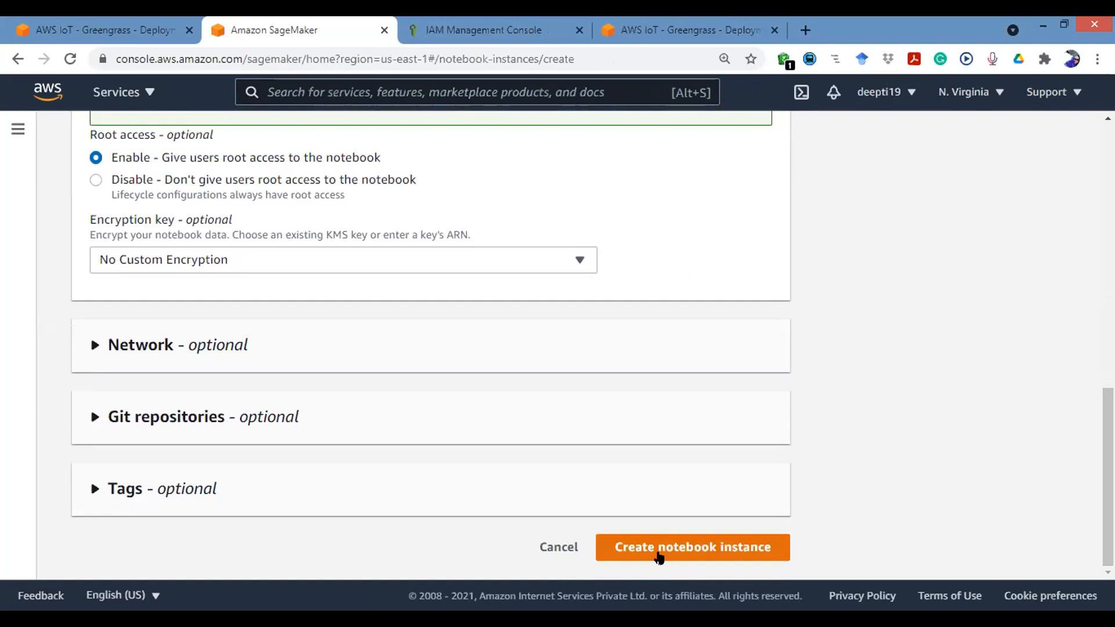
click(659, 557)
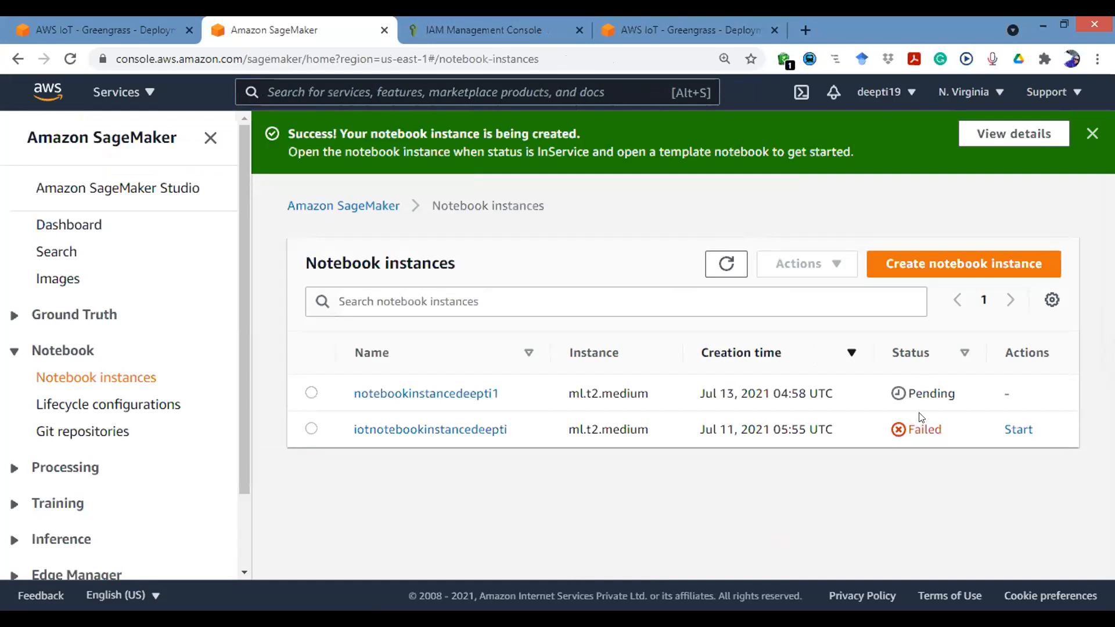
- Start the older IoT notebook instance that is in the Failed state
mouse_move(911, 428)
click(1016, 429)
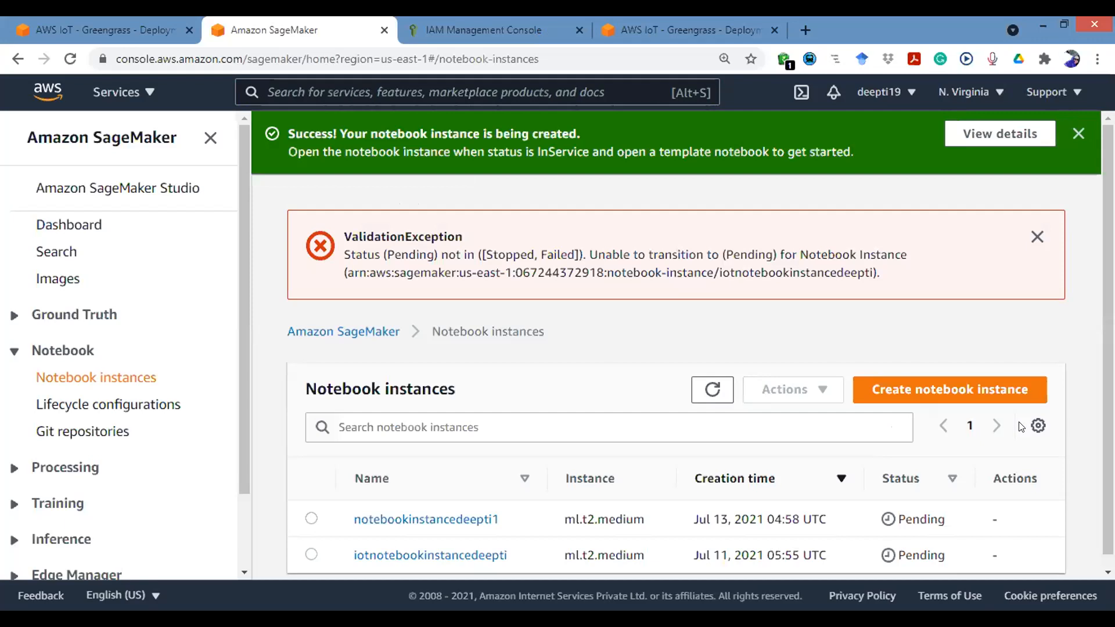
scroll(677, 343, down, 1)
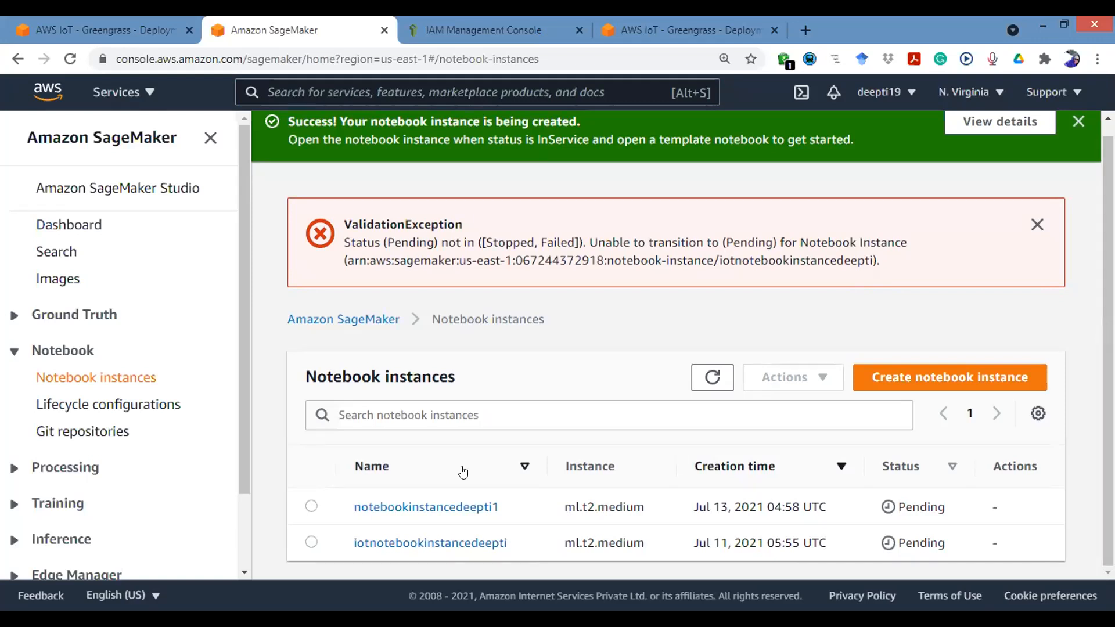
- Review the details page of the newly created notebook instance and return to the notebook instances list
click(970, 114)
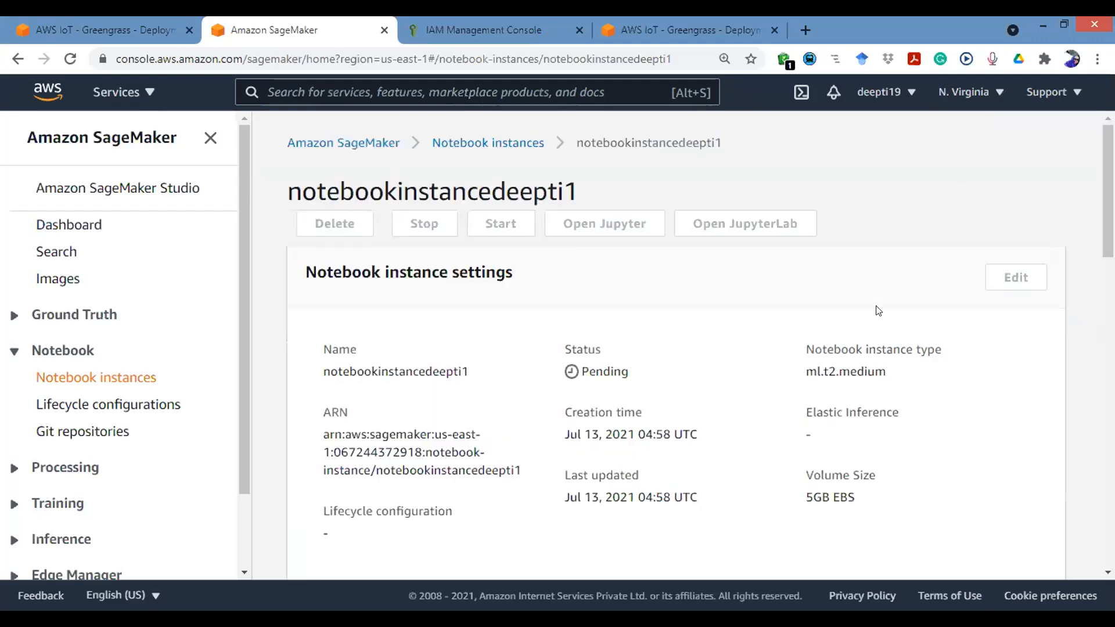
scroll(879, 310, down, 2)
scroll(677, 348, down, 2)
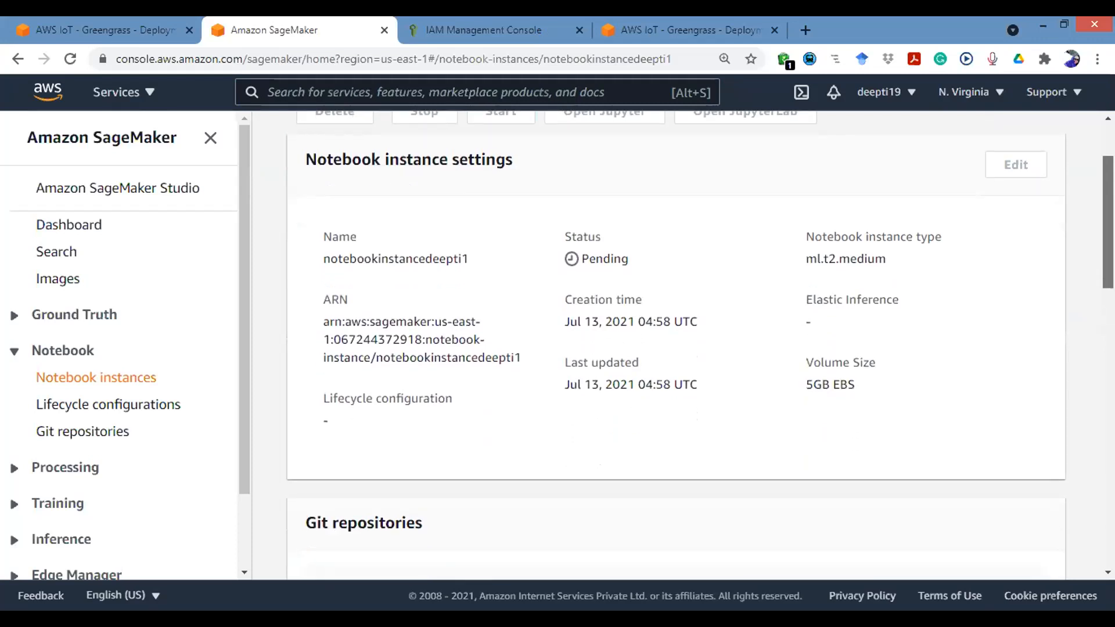
scroll(676, 345, down, 3)
scroll(677, 346, down, 2)
scroll(676, 346, up, 7)
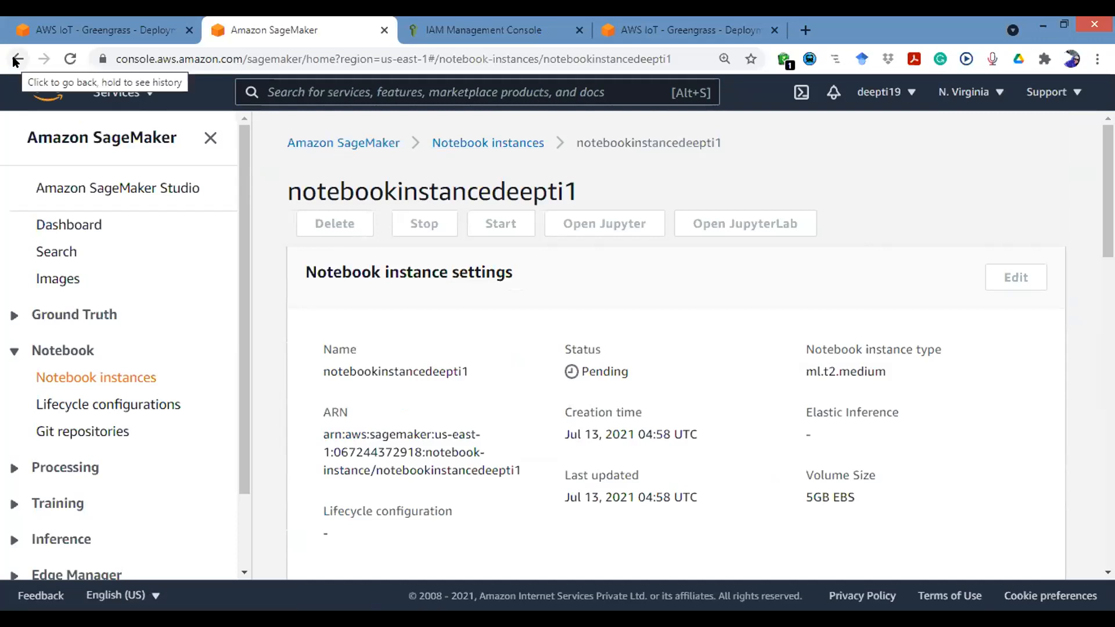
click(450, 146)
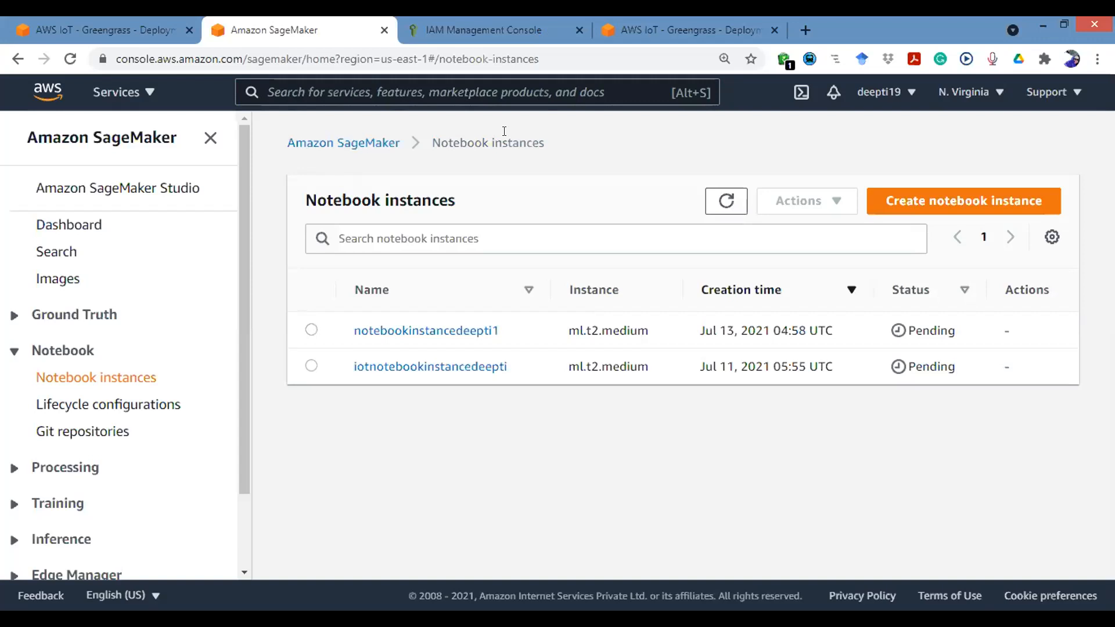
- Switch to the browser tab with the AWS IoT Greengrass deployment, search for "iot core" and open the IoT Core service
click(490, 22)
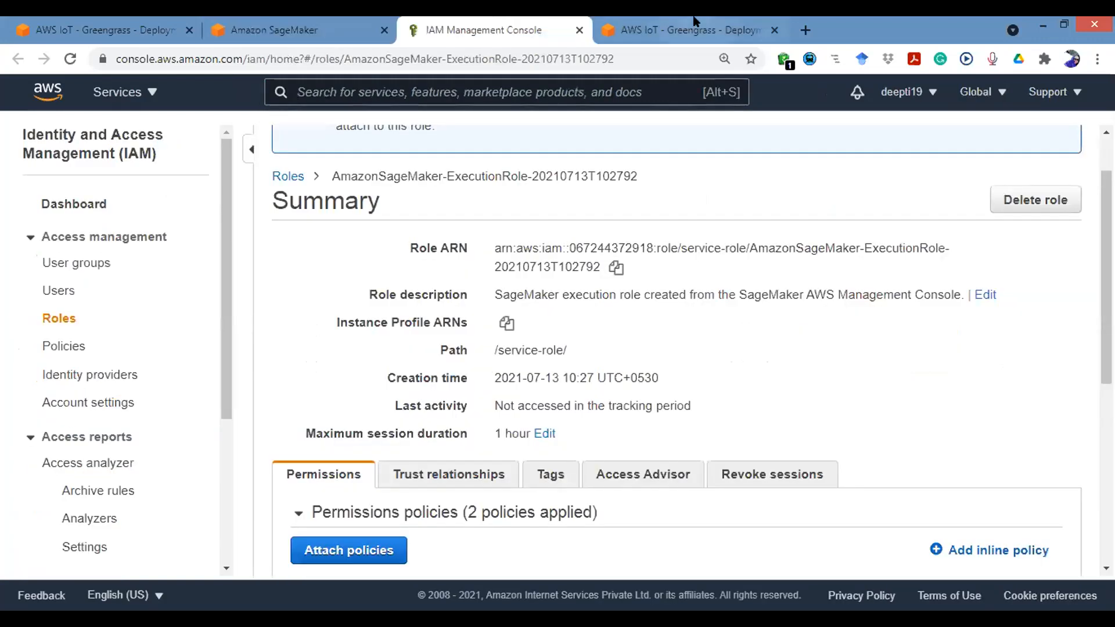
click(694, 22)
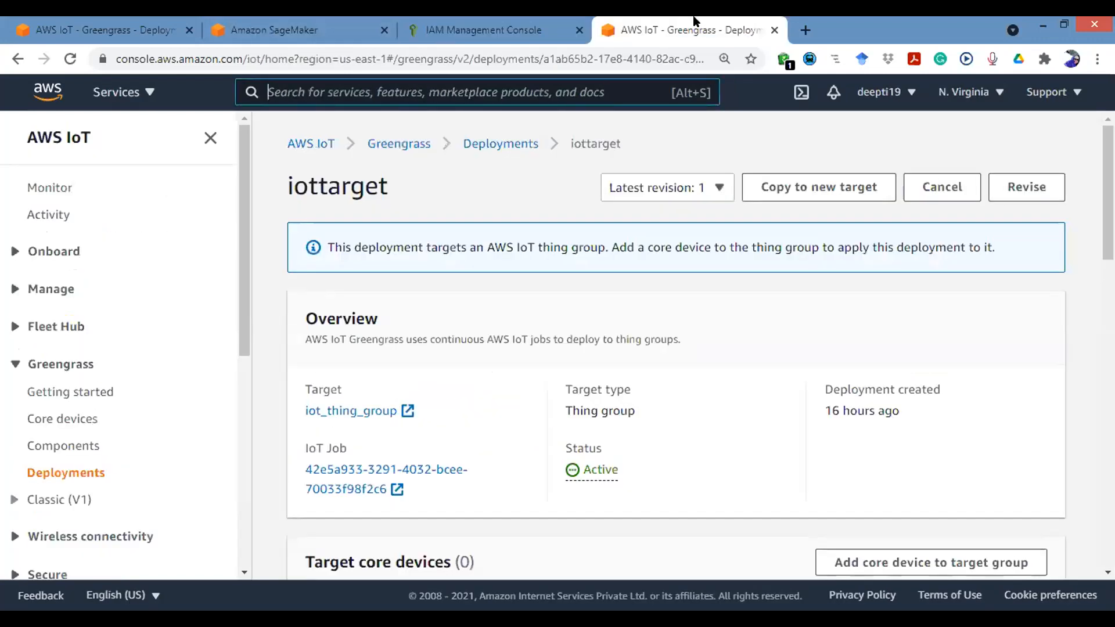
text(i)
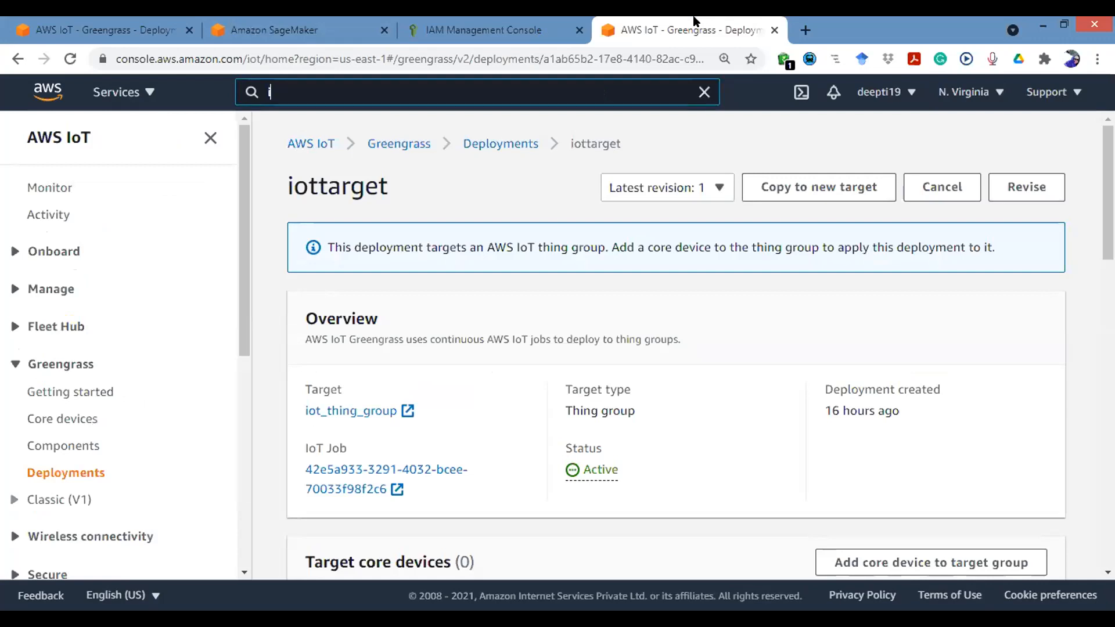
text(ot)
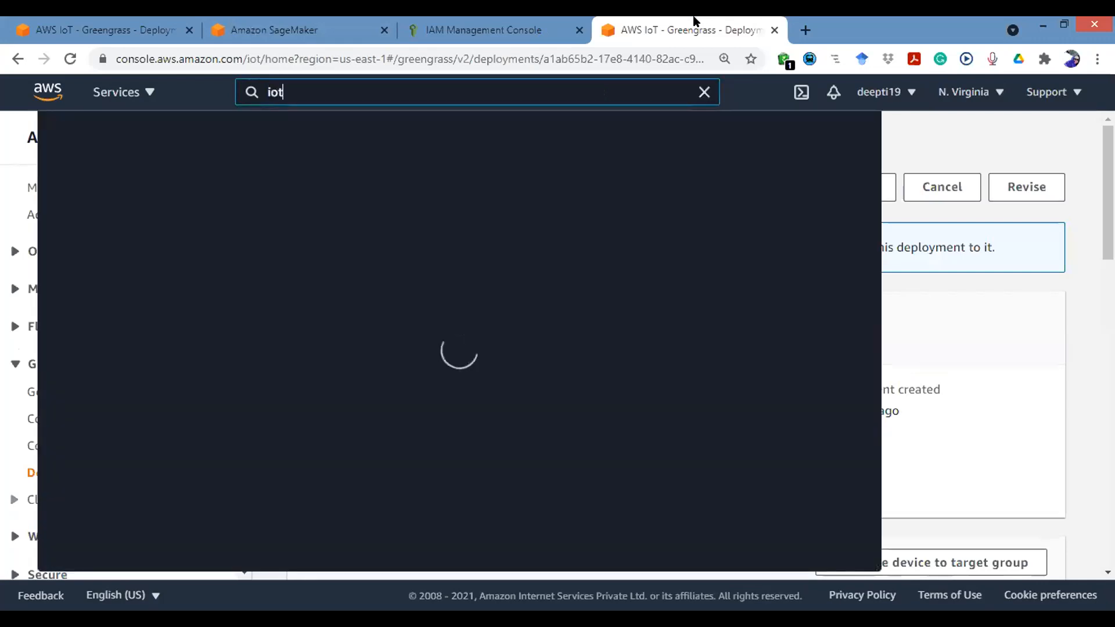
text( core)
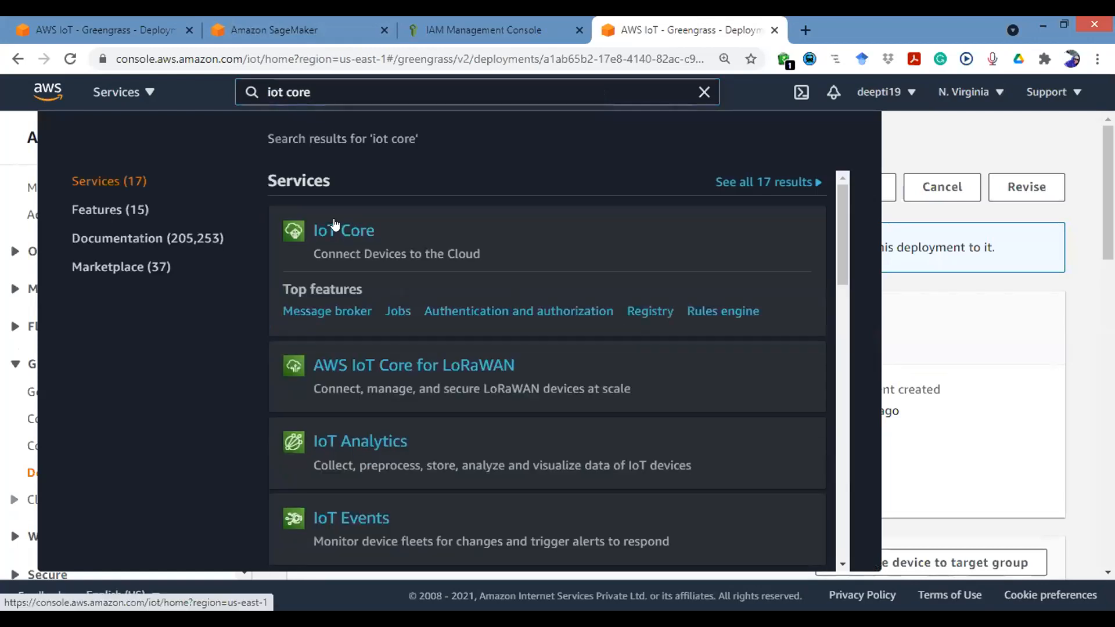
click(334, 224)
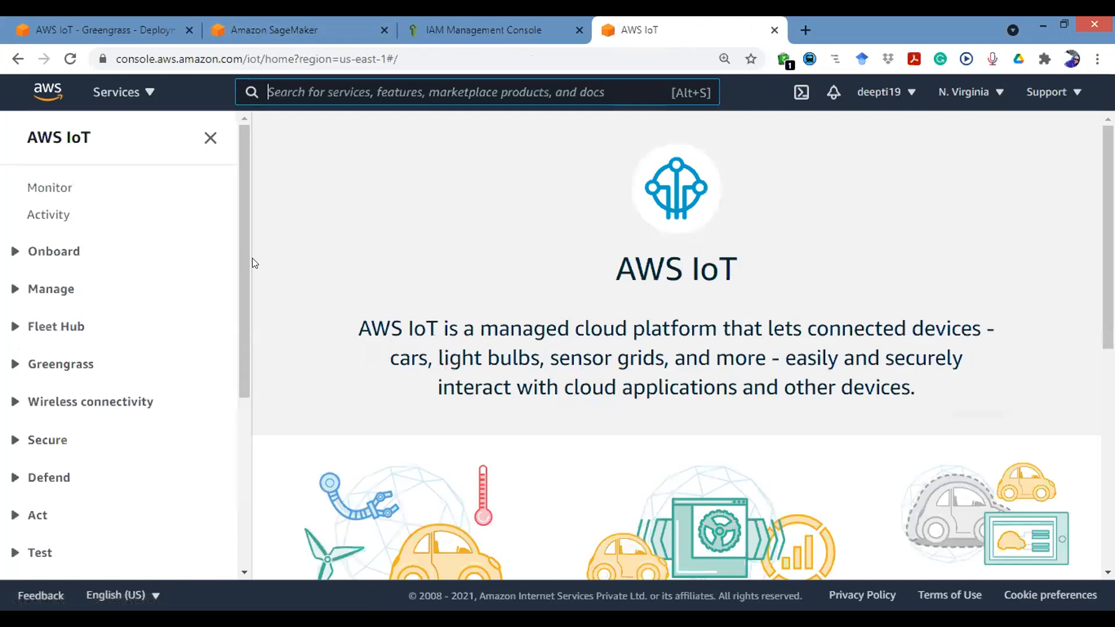
- Open the Get started page for onboarding in AWS IoT and begin the process for connecting a single device
drag(243, 259, 242, 210)
drag(243, 497, 220, 187)
click(10, 256)
click(10, 255)
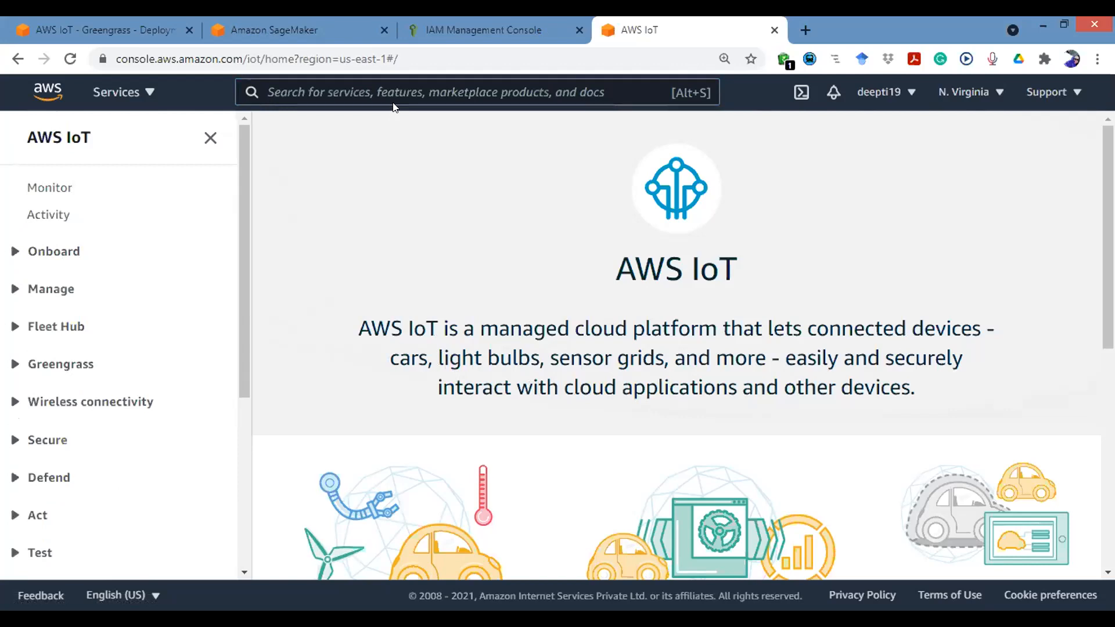
click(10, 251)
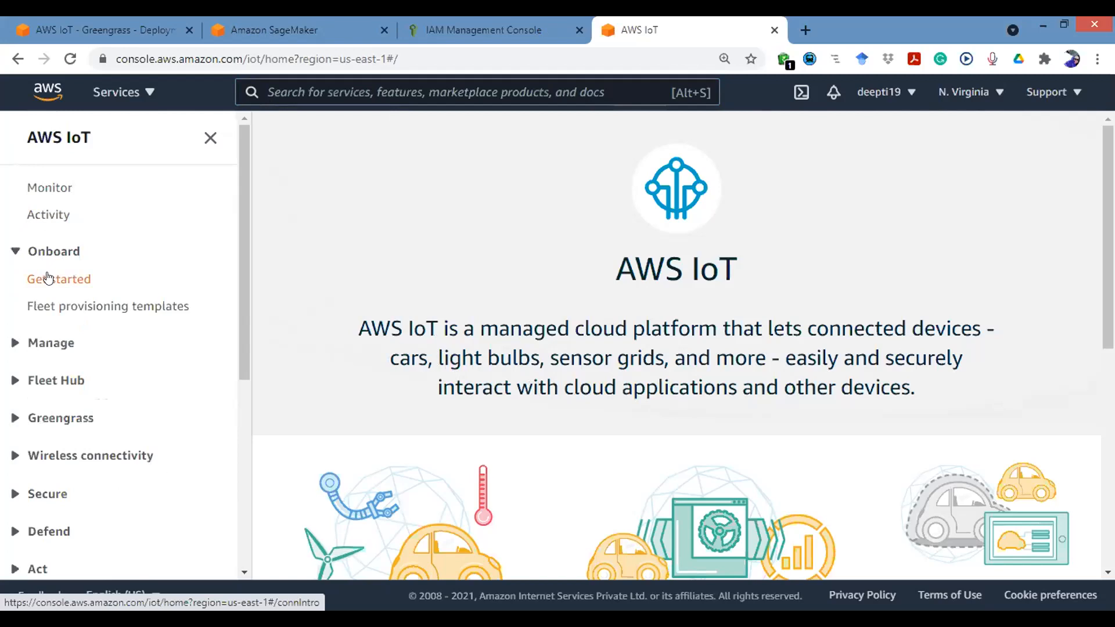
click(48, 278)
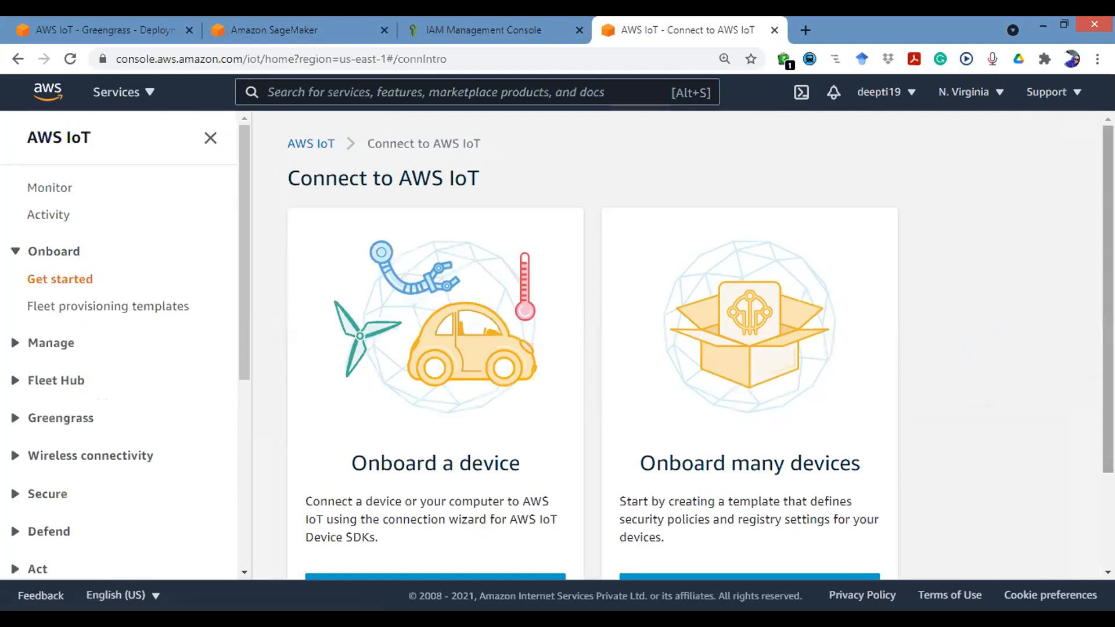
scroll(428, 523, down, 2)
click(451, 484)
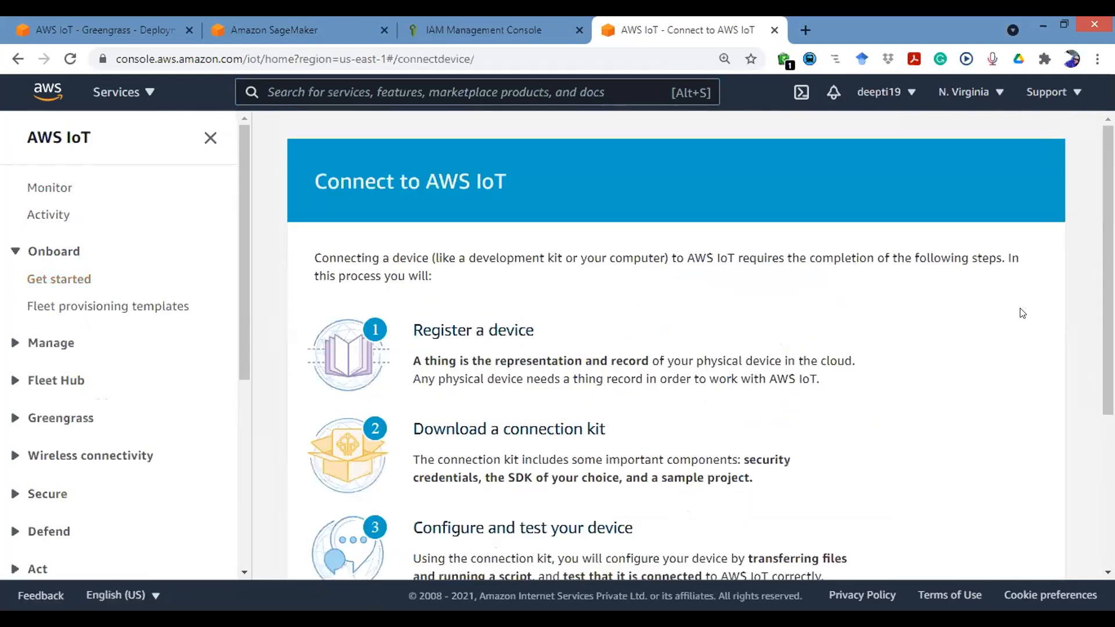
- Start the device connection wizard, choose Windows as the platform and Python as the device SDK, and continue to thing registration
scroll(1022, 313, down, 4)
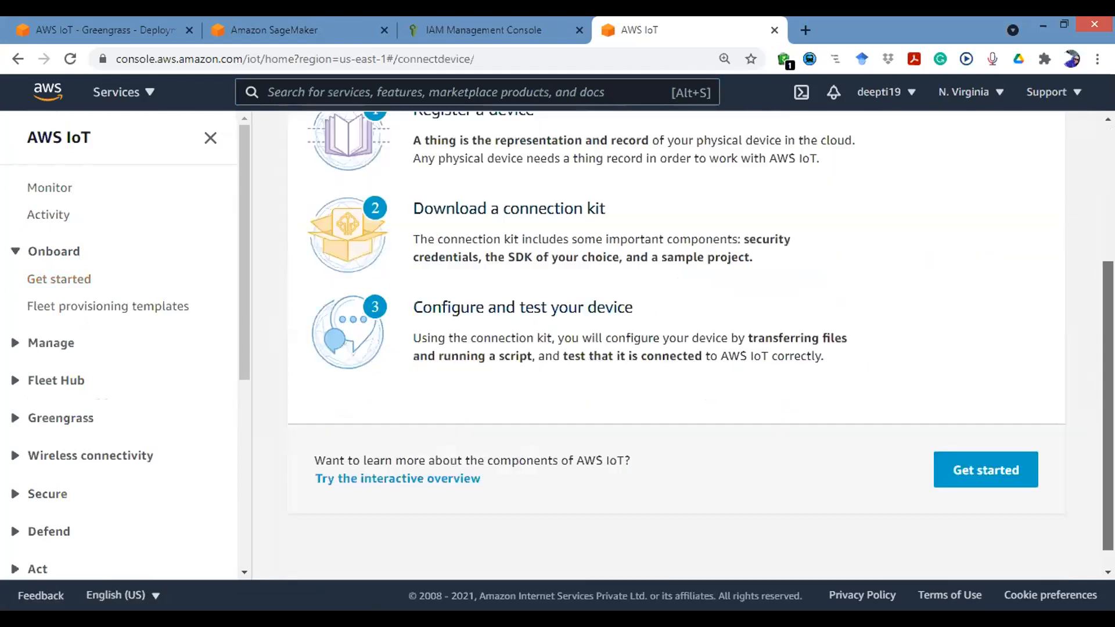
click(986, 473)
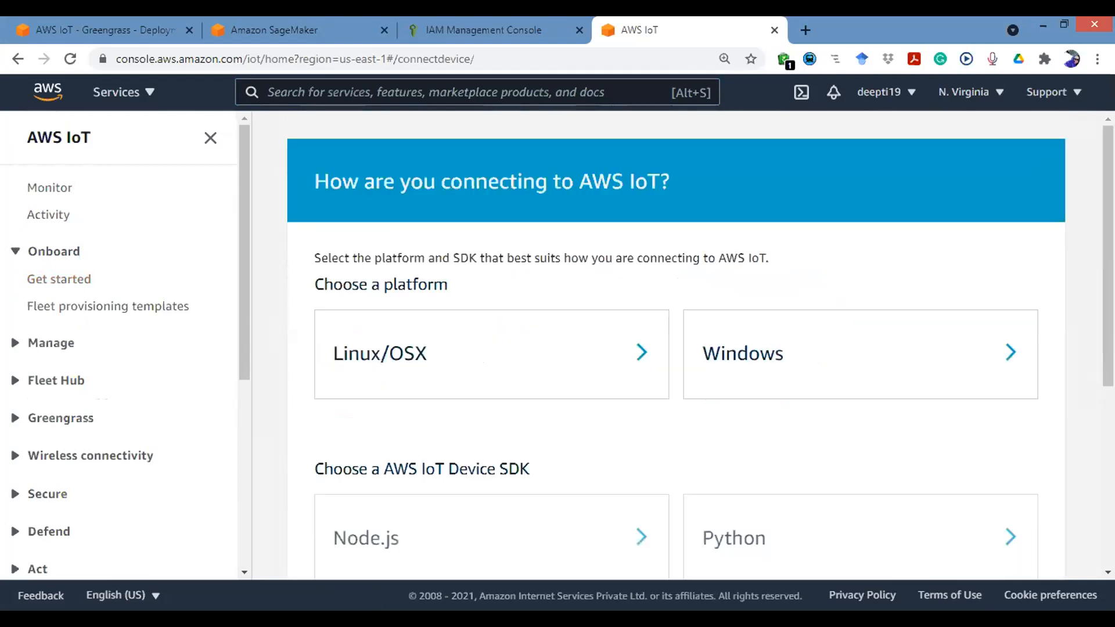
scroll(674, 165, down, 3)
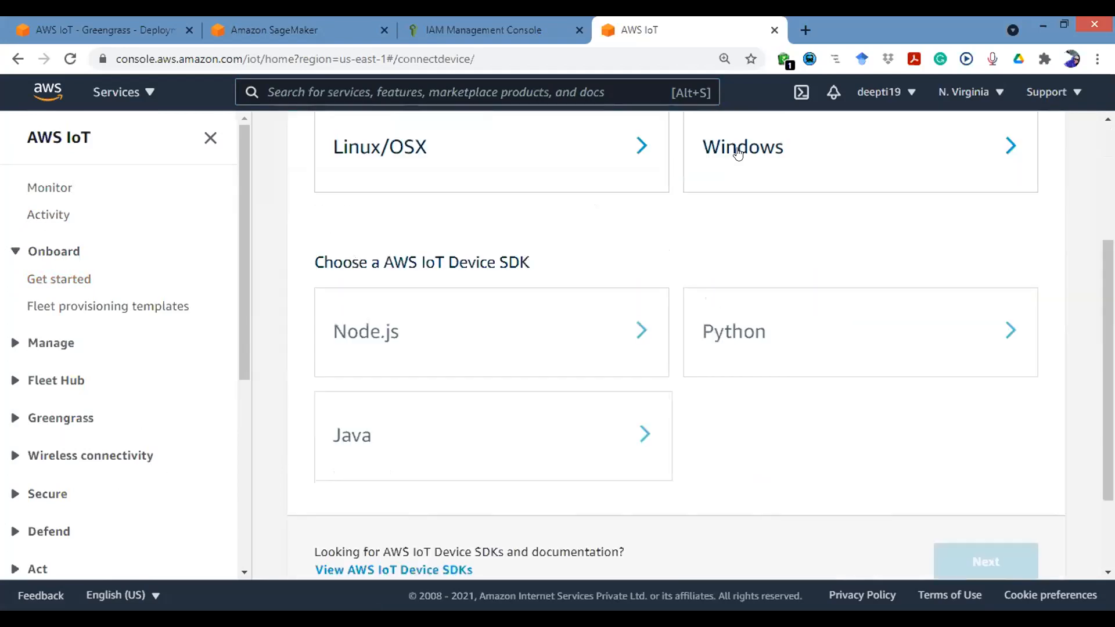
click(737, 152)
click(732, 357)
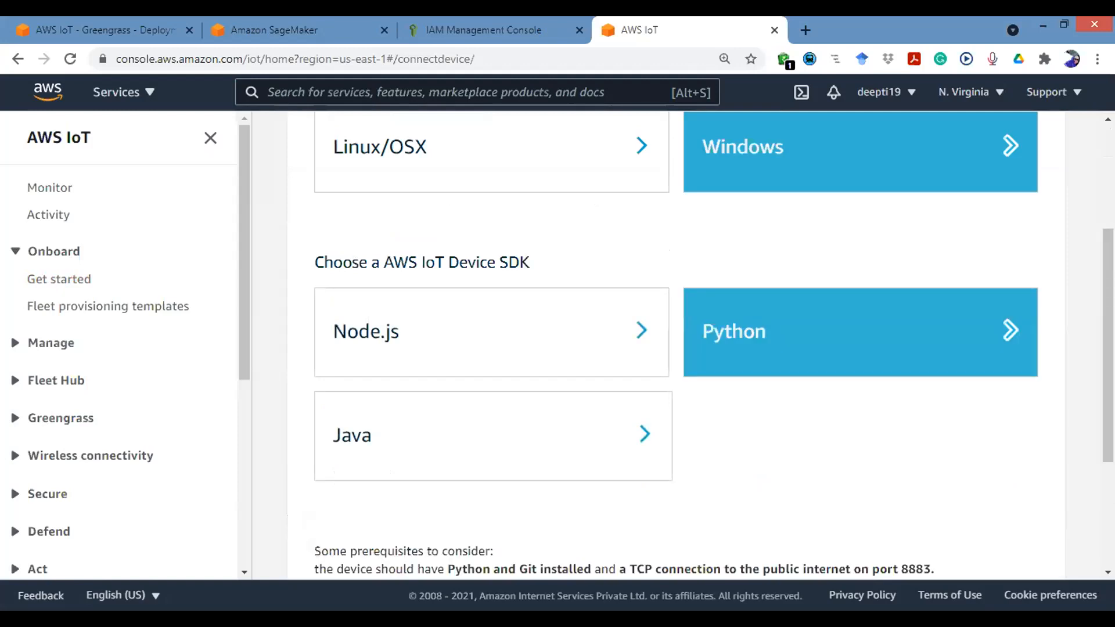
scroll(677, 345, down, 3)
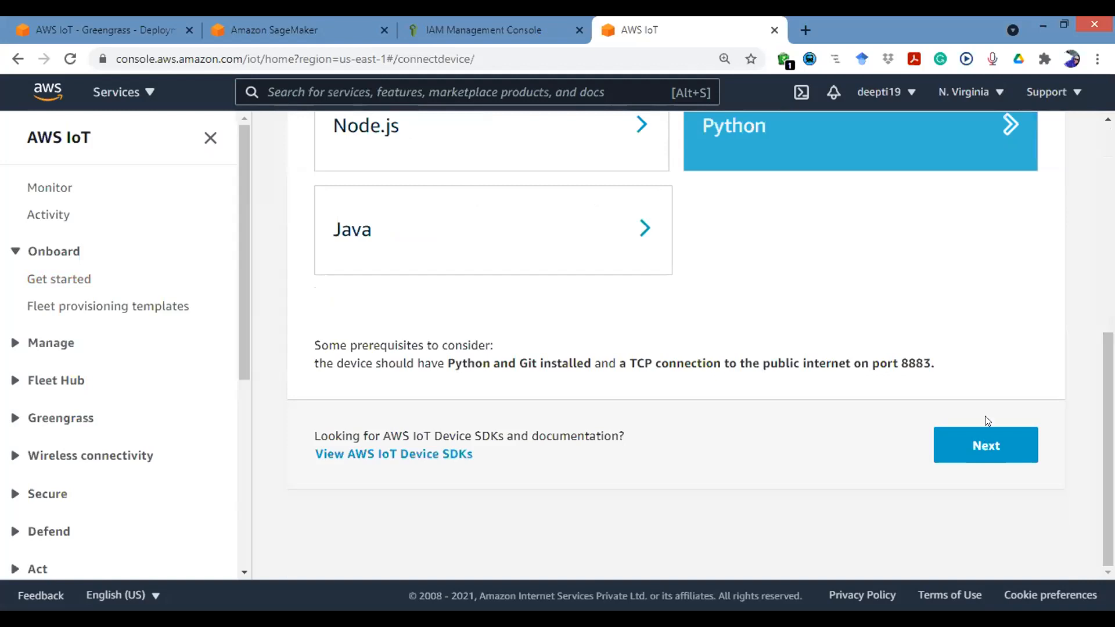
click(986, 446)
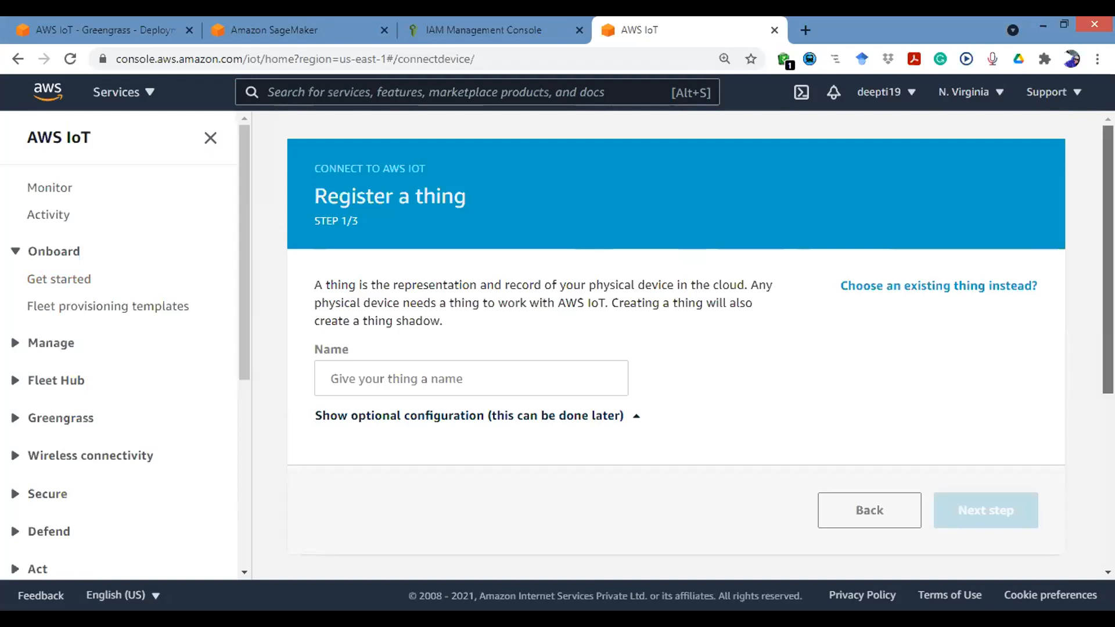
- Switch from registering a new thing to choosing an existing one and select IOT_DEMO3
scroll(700, 330, down, 1)
click(450, 313)
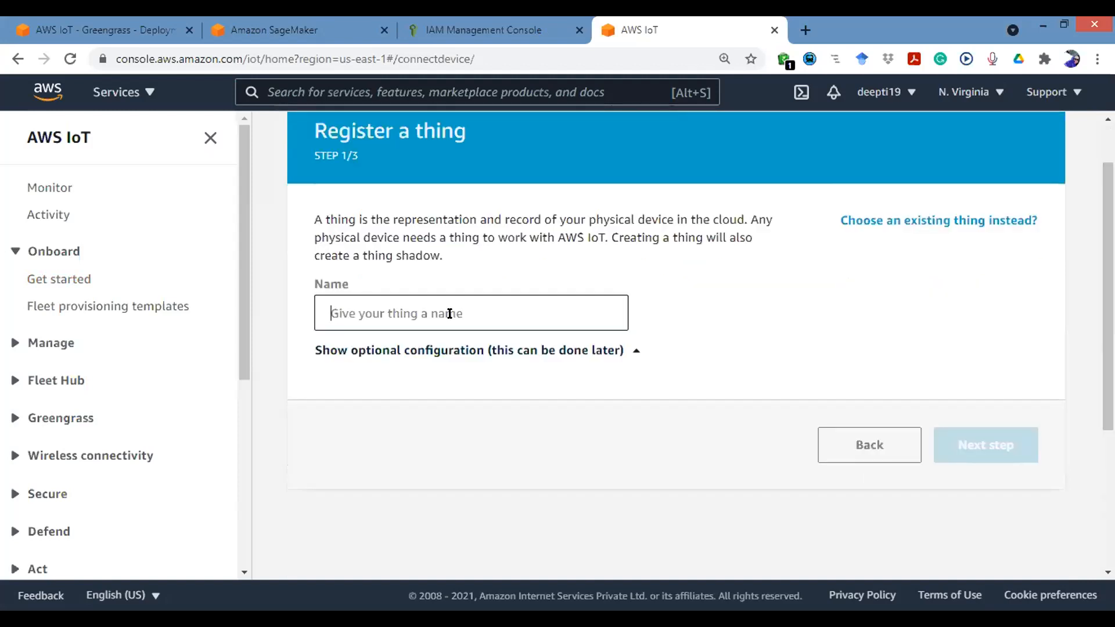
click(925, 219)
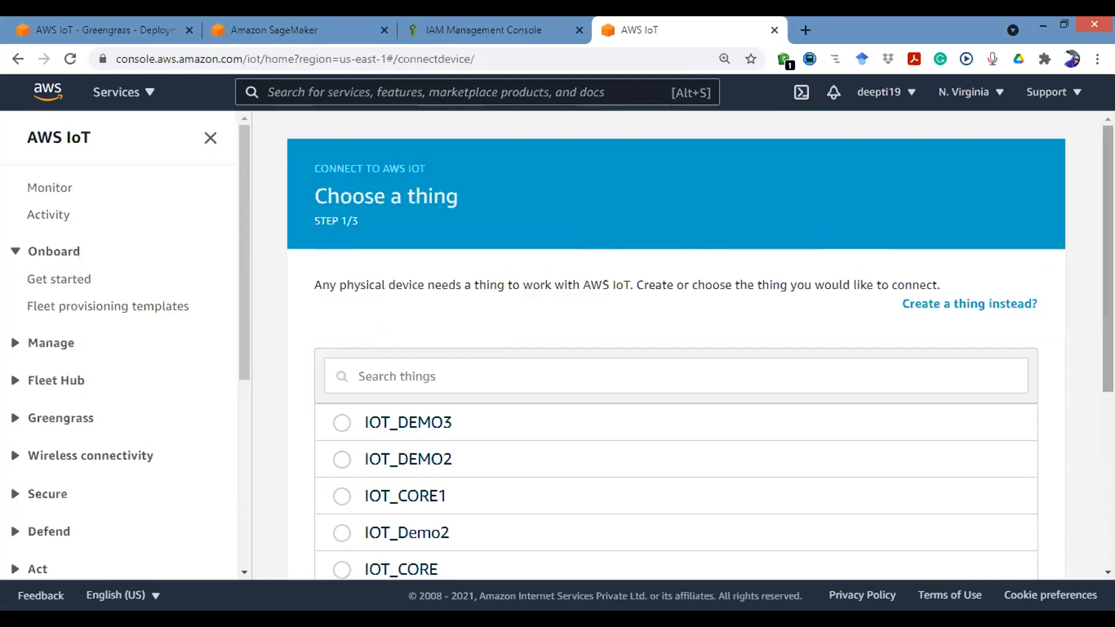
scroll(323, 364, down, 1)
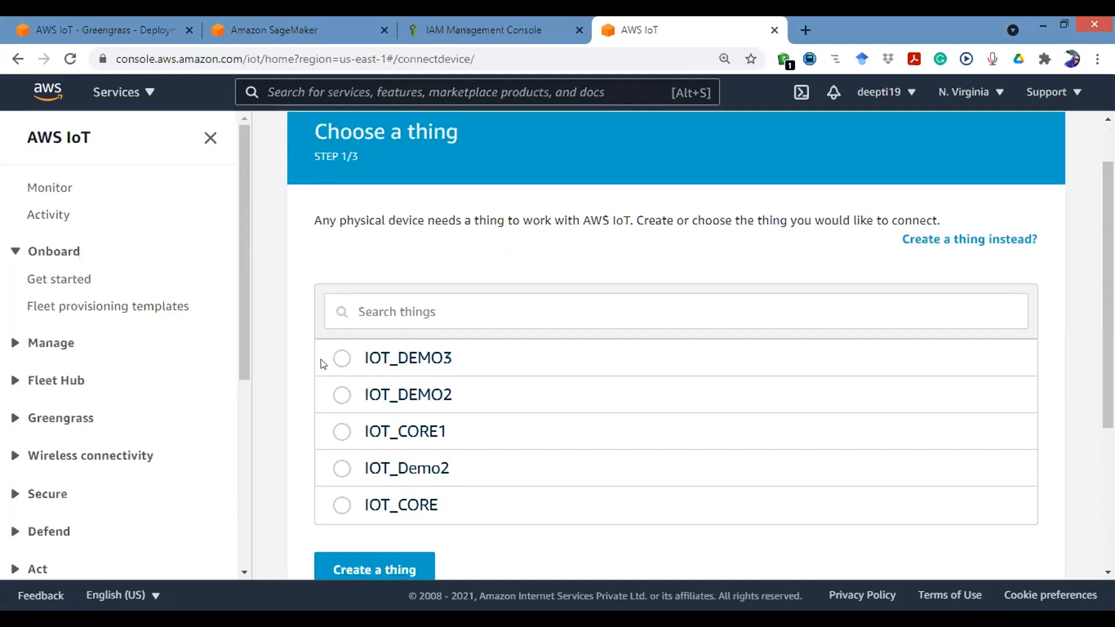
click(340, 358)
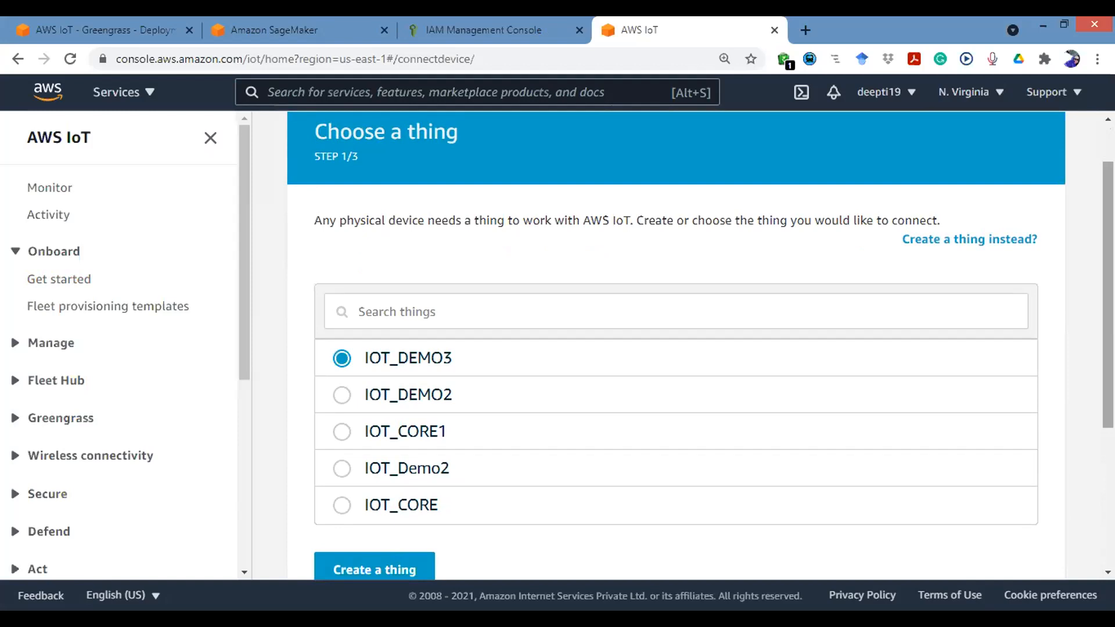
drag(1108, 291, 1109, 297)
scroll(483, 352, down, 1)
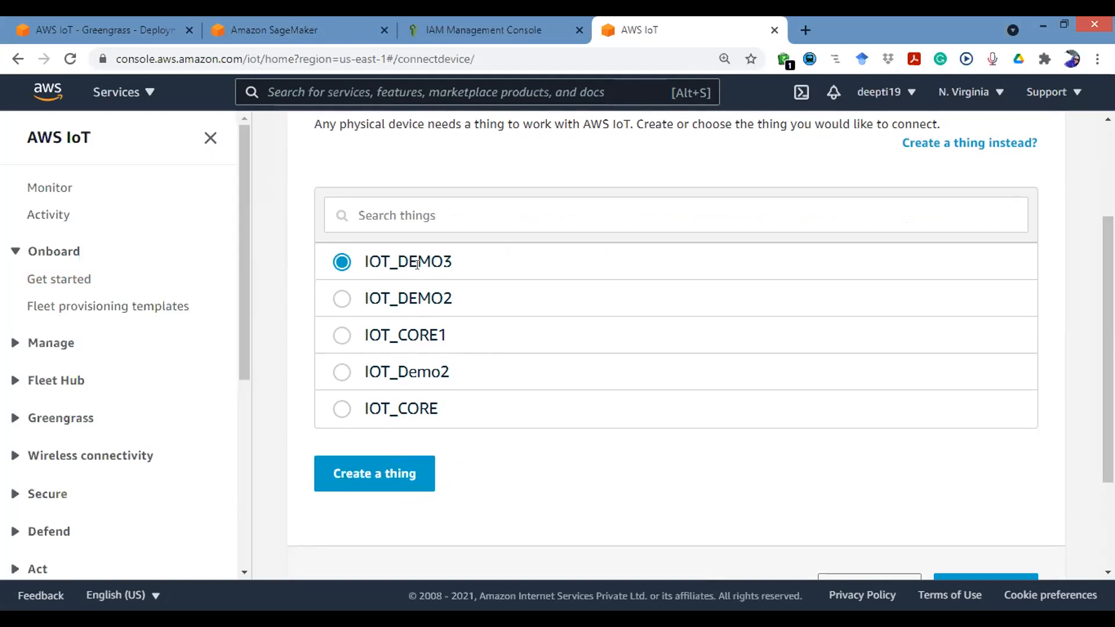
- Try to create a new thing from the Choose a thing page
click(359, 478)
click(360, 482)
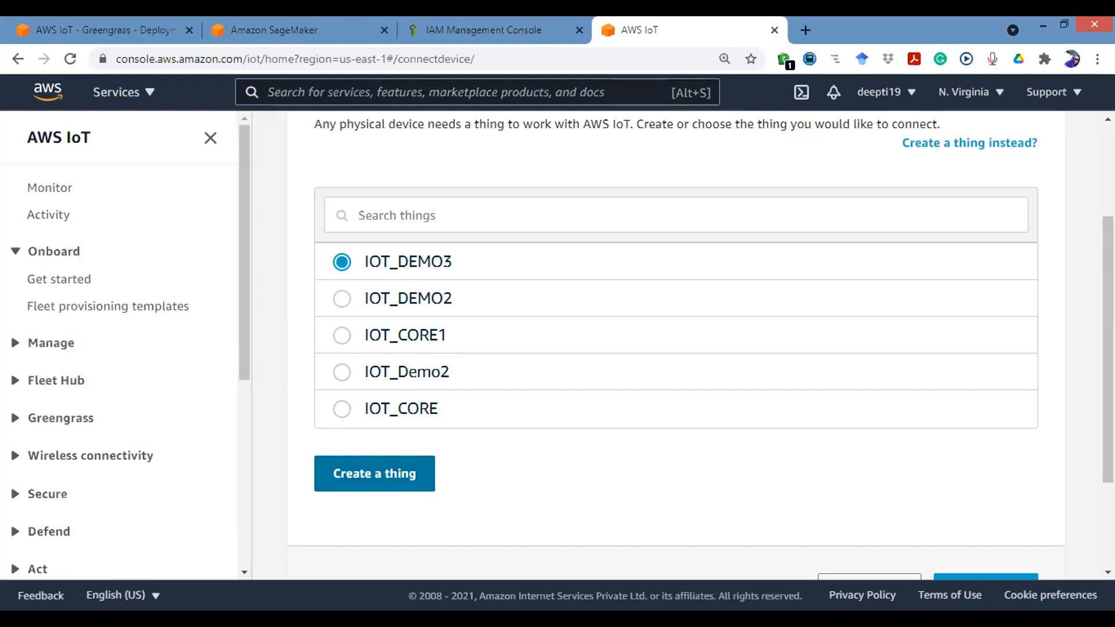
scroll(676, 343, down, 2)
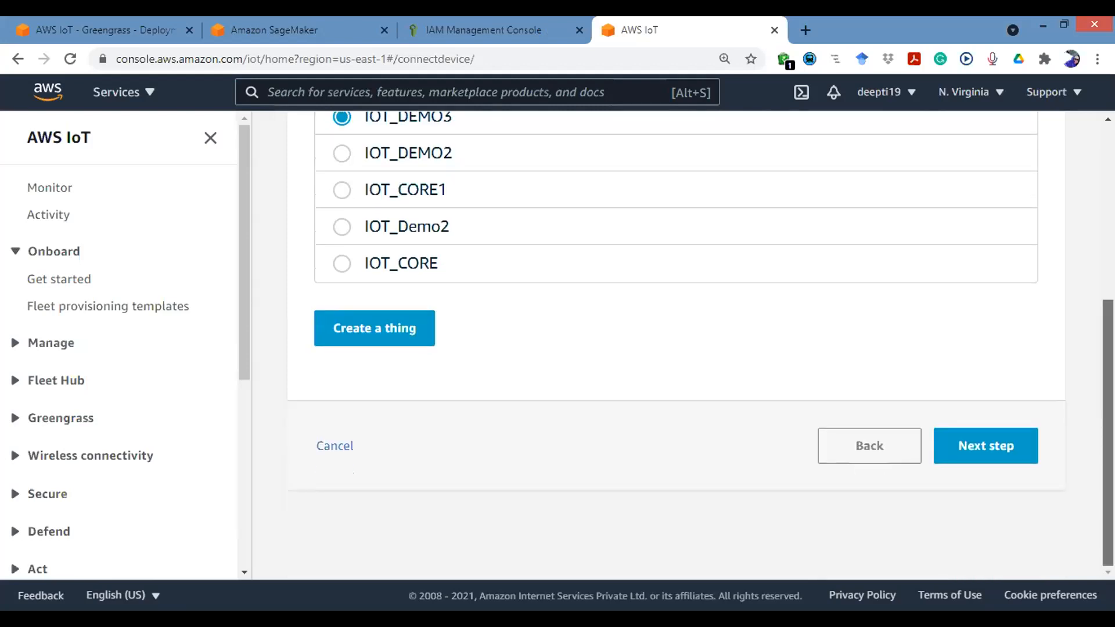
scroll(677, 342, up, 2)
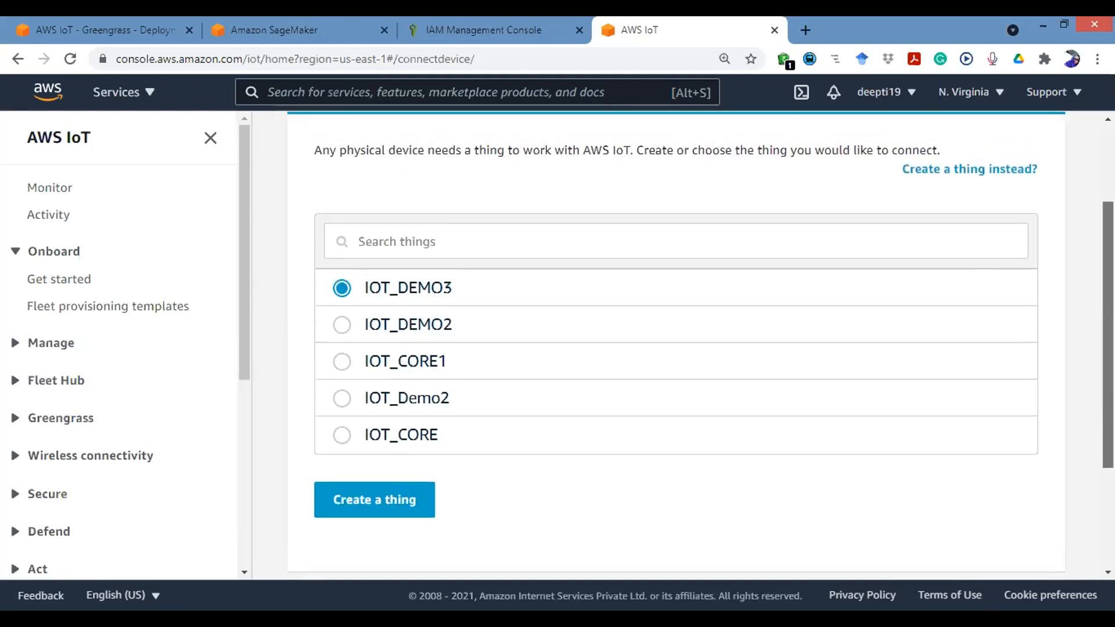
scroll(459, 223, up, 2)
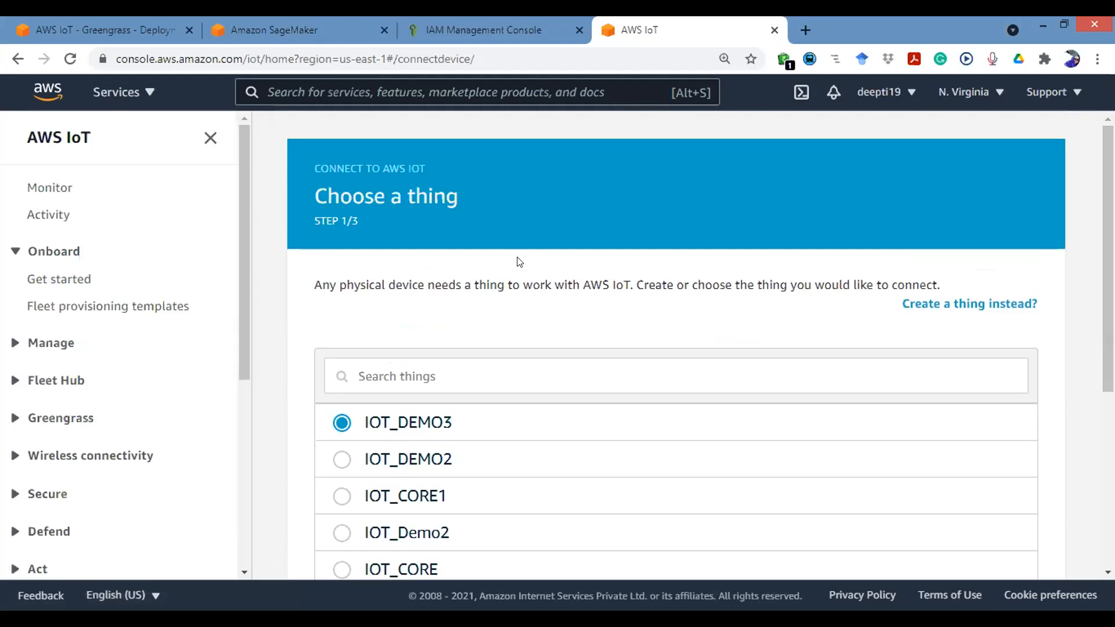
- Go back to the Connect to AWS IoT page and restart the onboarding of a single device
click(18, 60)
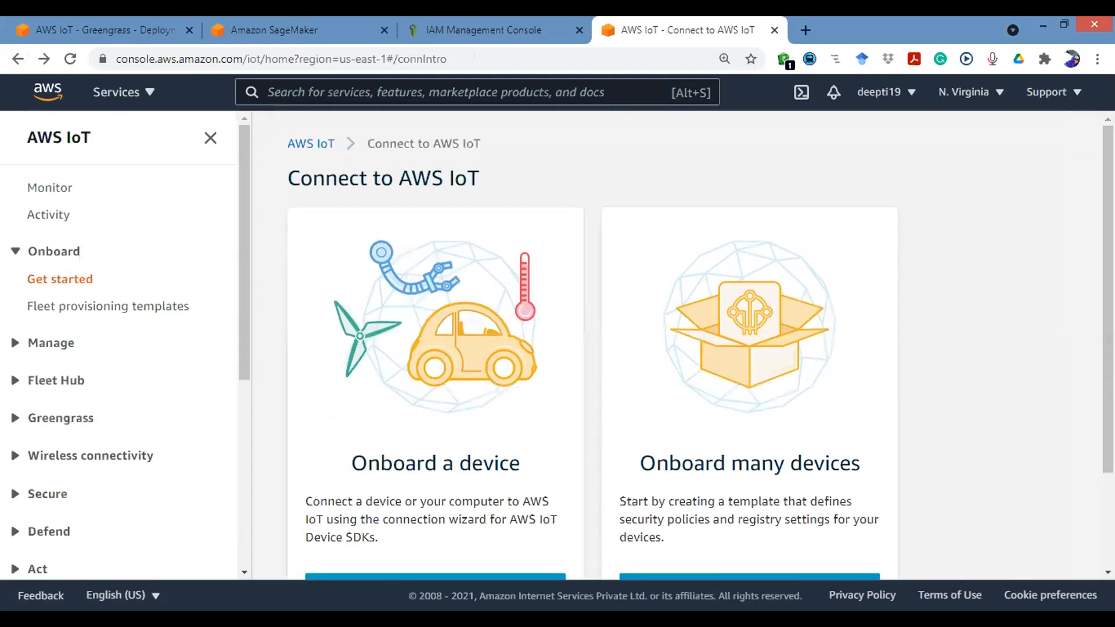
scroll(424, 415, down, 2)
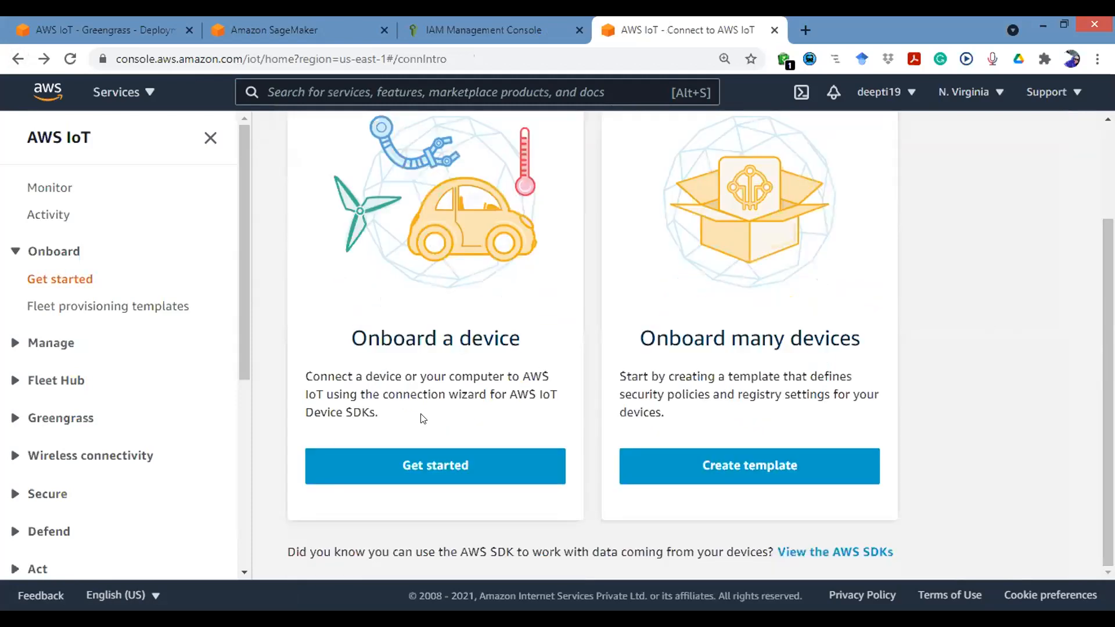
click(426, 467)
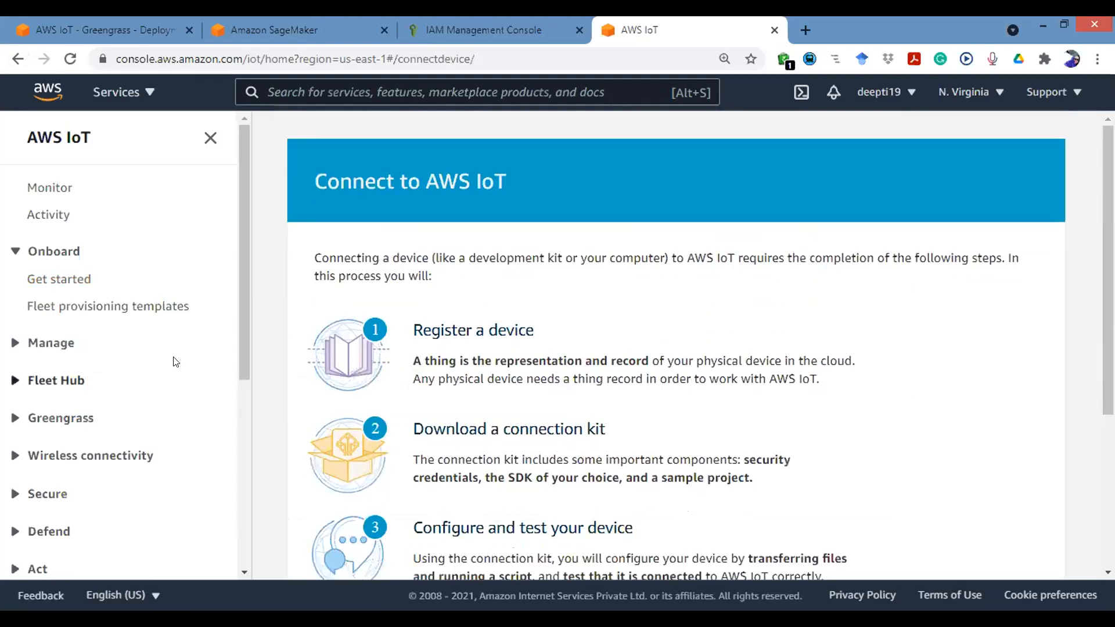
- Open the Audit results page under Defend in AWS IoT to view the Device Defender audits
drag(243, 365, 241, 456)
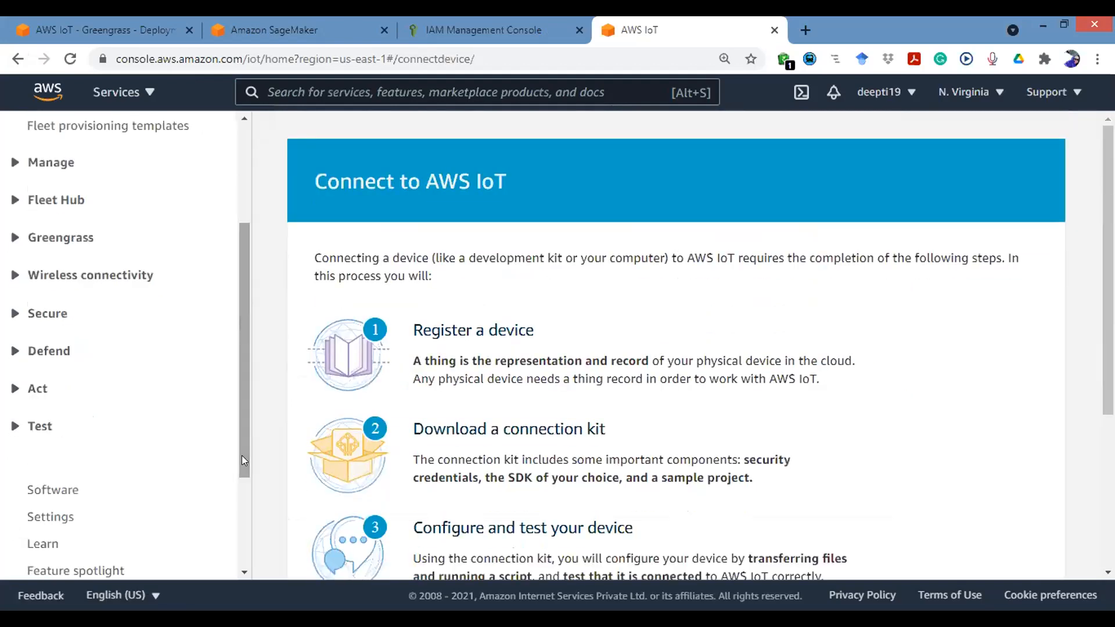
click(15, 351)
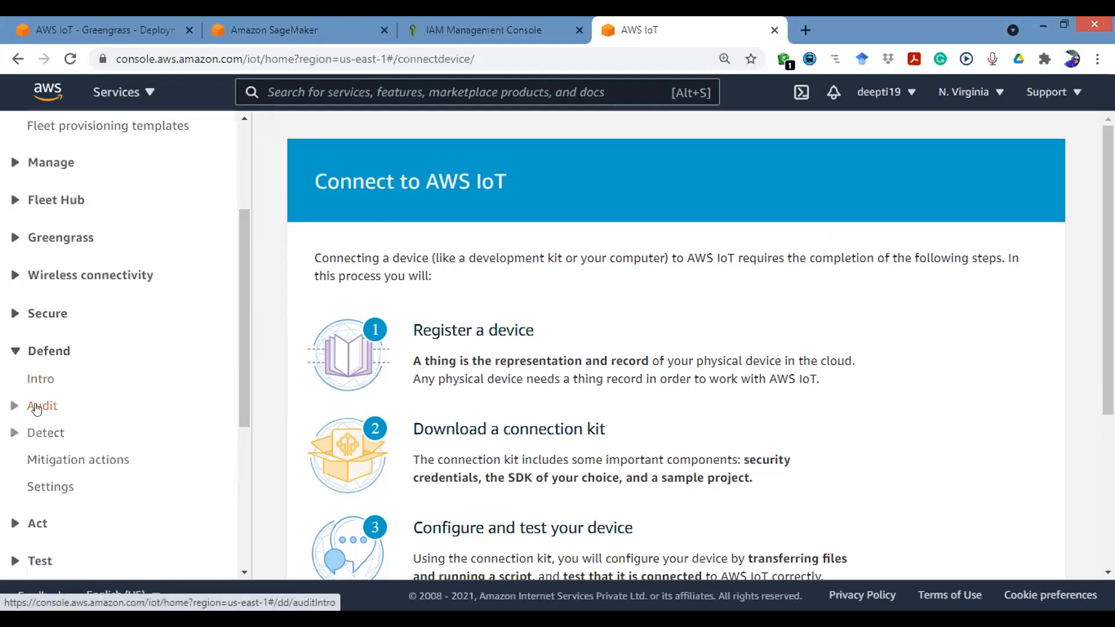
click(36, 408)
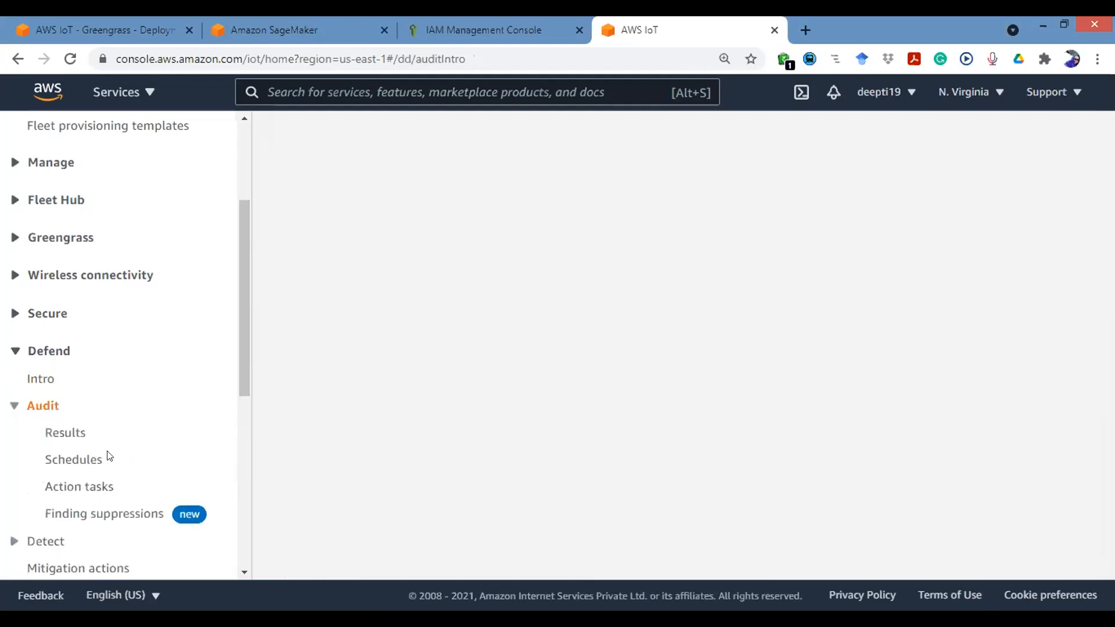
click(62, 432)
scroll(149, 394, down, 2)
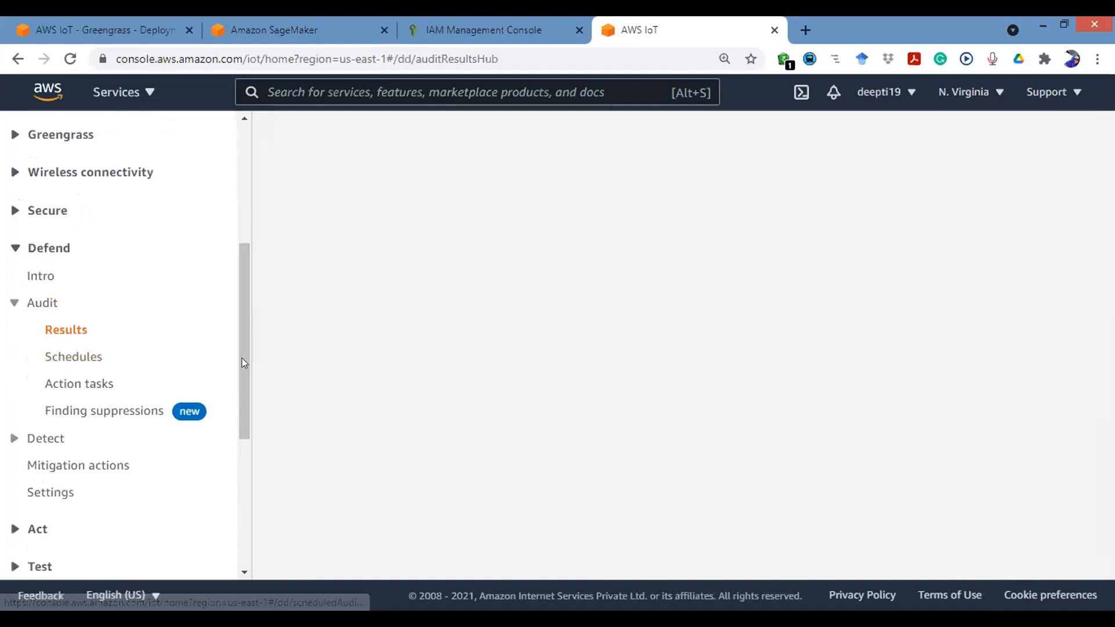
drag(242, 357, 241, 410)
scroll(241, 341, up, 4)
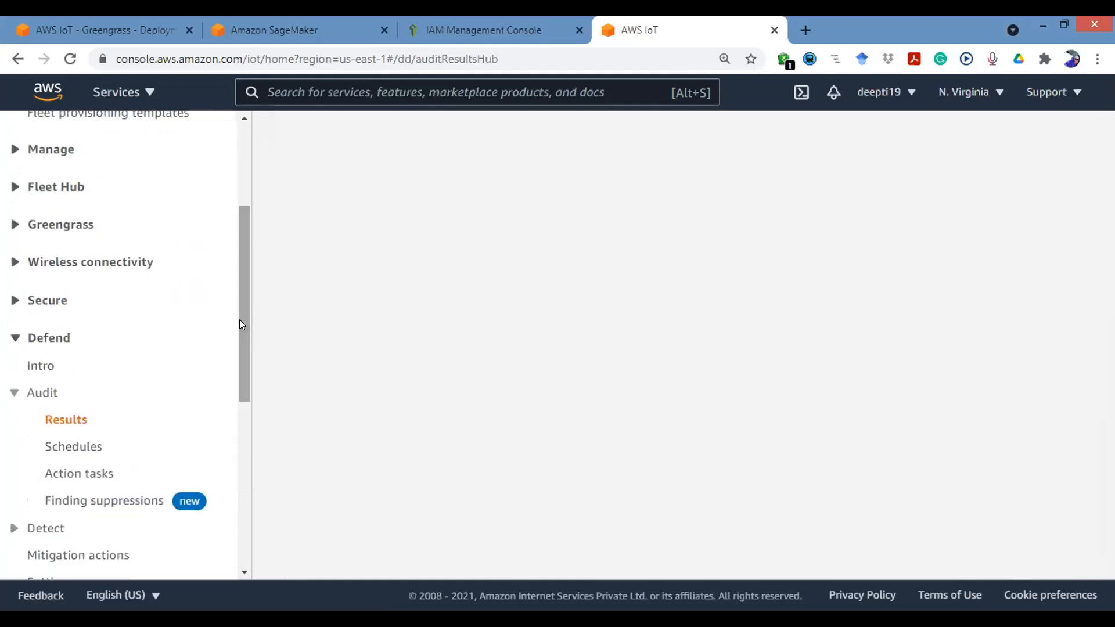
scroll(249, 236, up, 4)
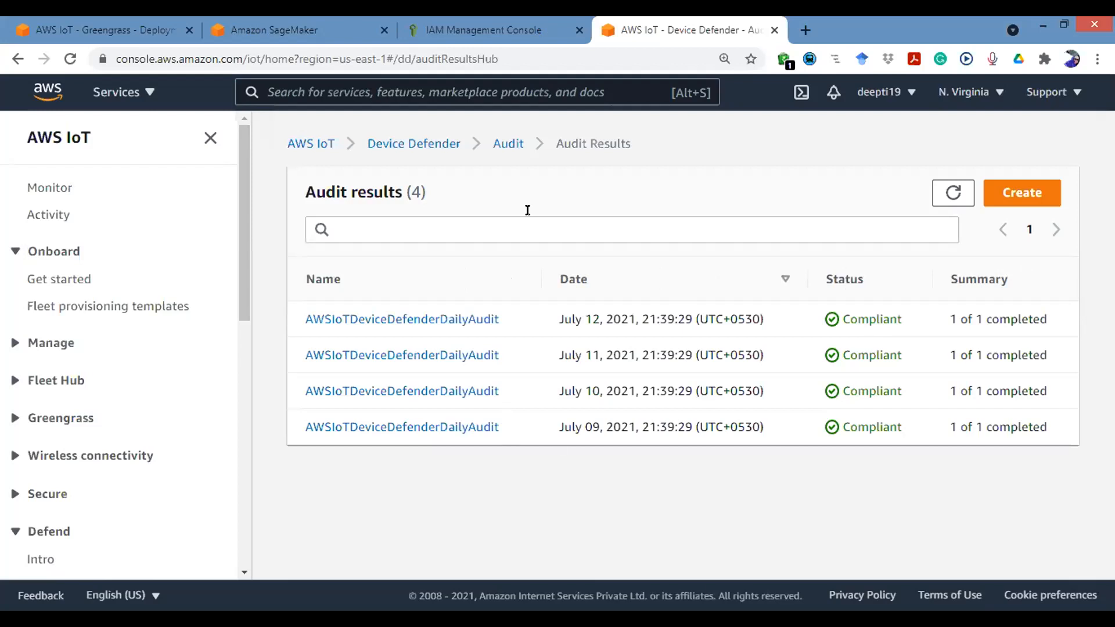
- Open the Greengrass Getting started page and look through its setup and pricing sections
click(14, 428)
drag(240, 271, 243, 331)
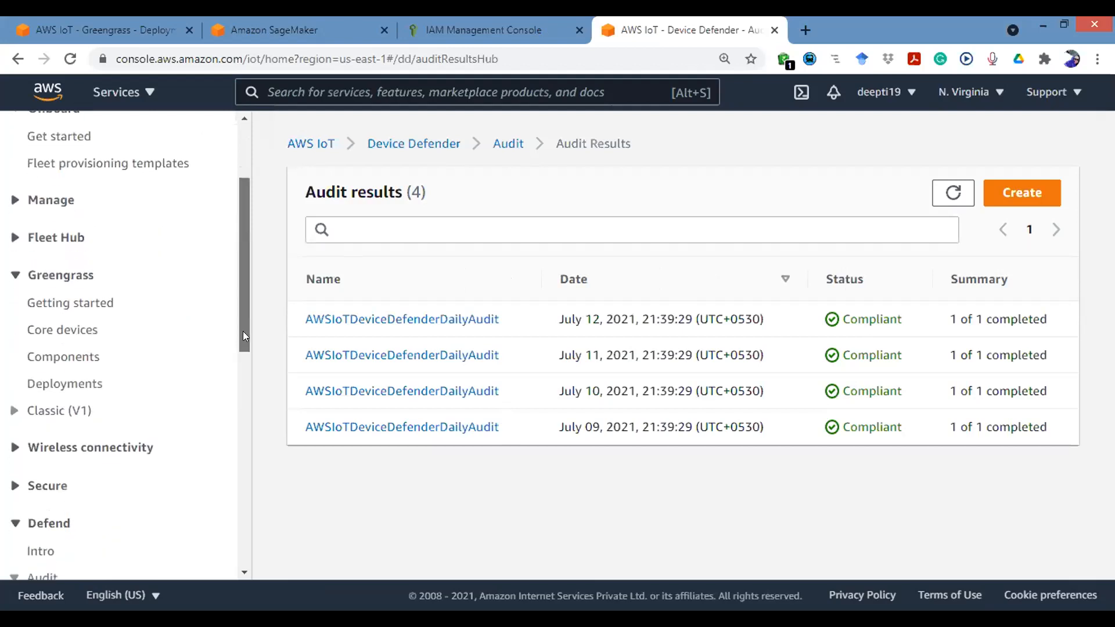
click(71, 290)
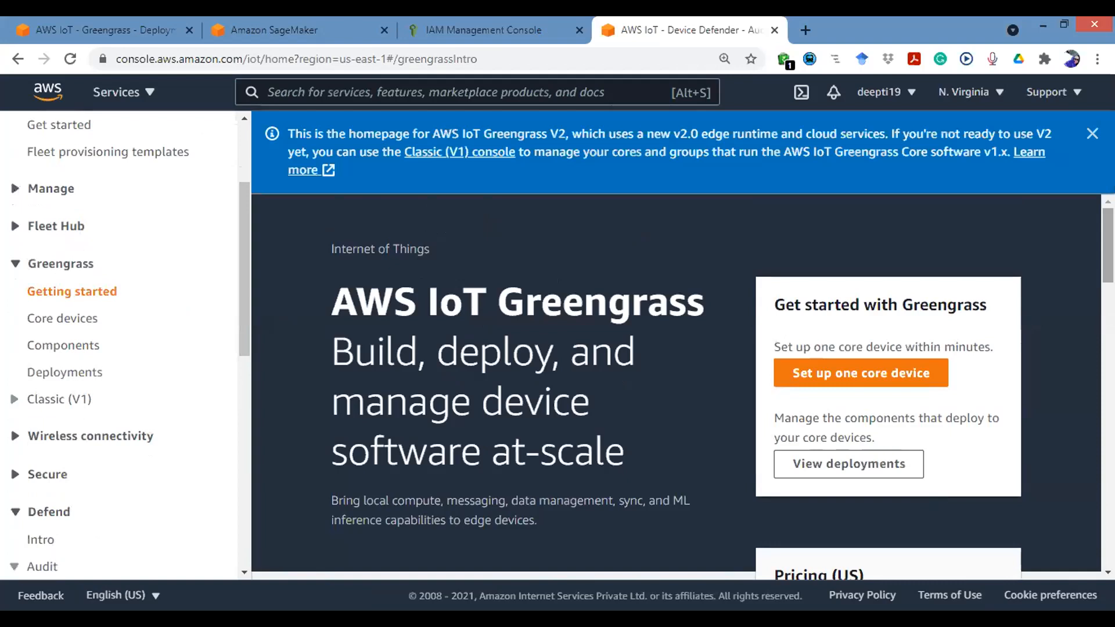
scroll(483, 527, down, 1)
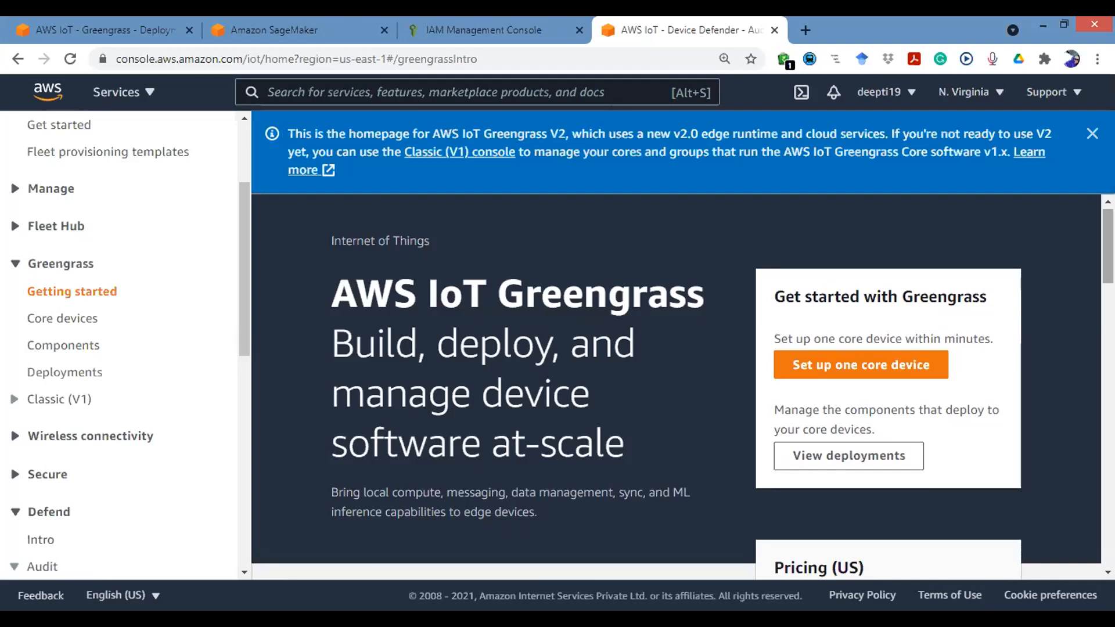
scroll(677, 329, down, 3)
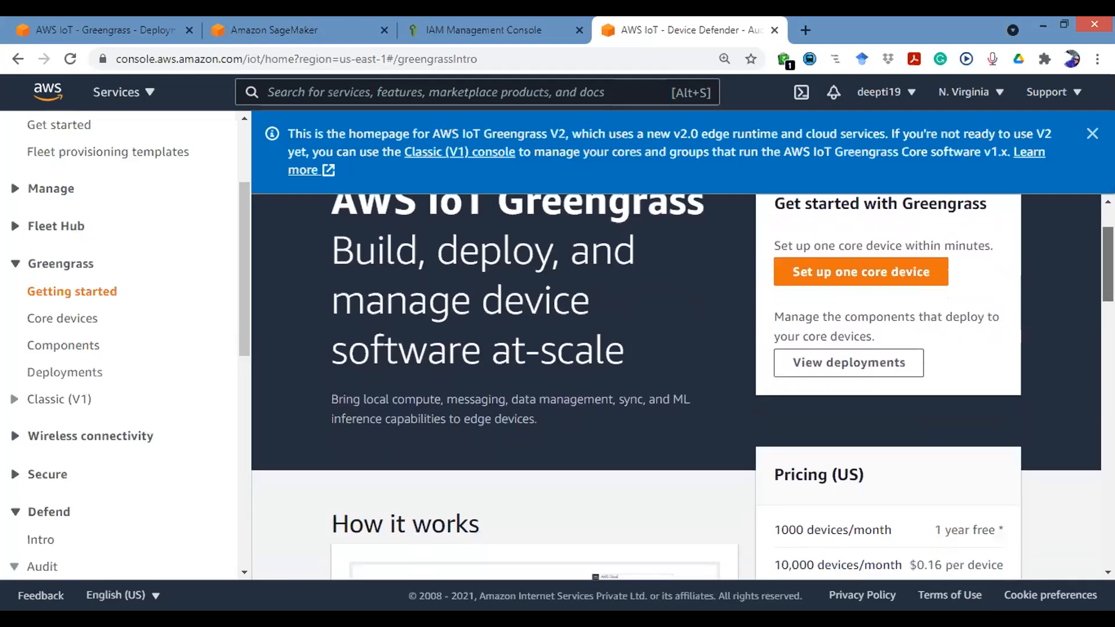
scroll(1021, 273, down, 1)
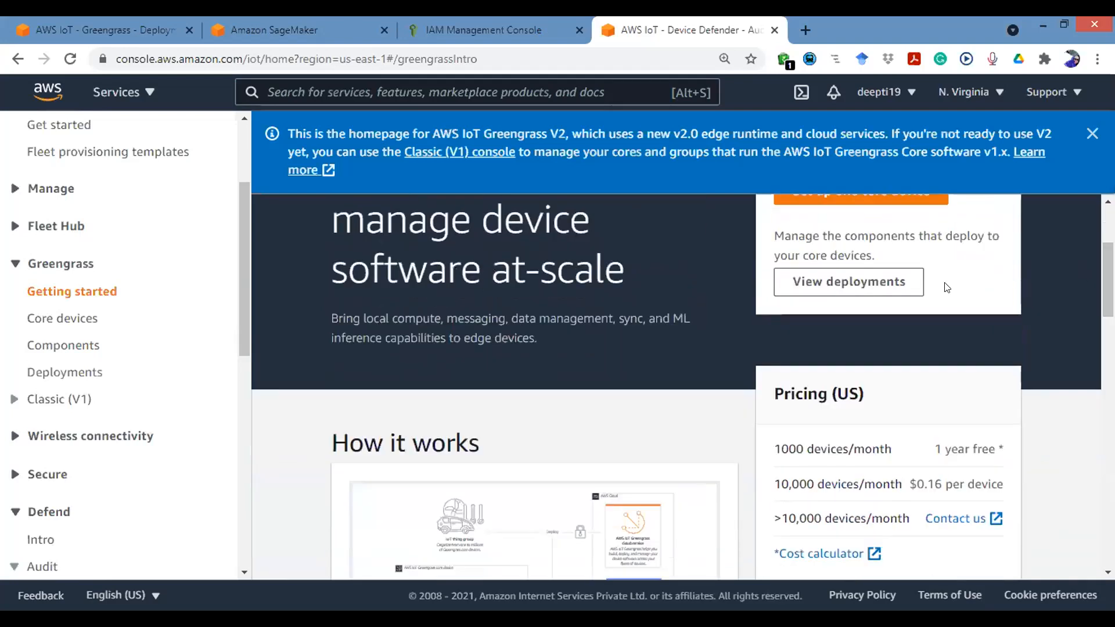
- Switch to the browser tab with the iottarget Greengrass deployment and review its overview and target core devices
click(133, 21)
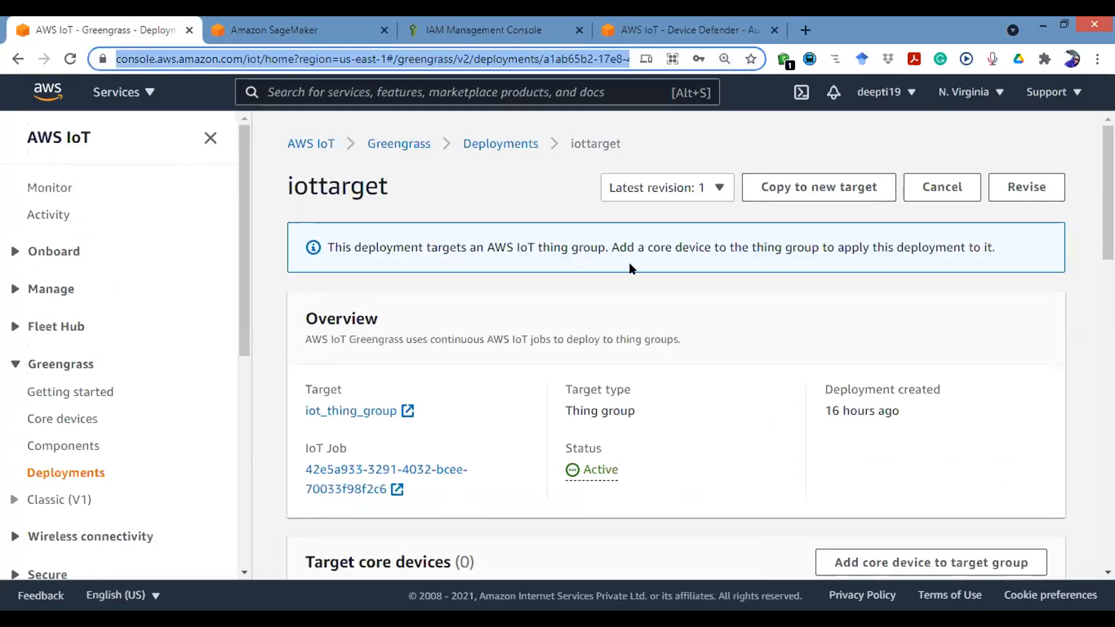
key(alt+s)
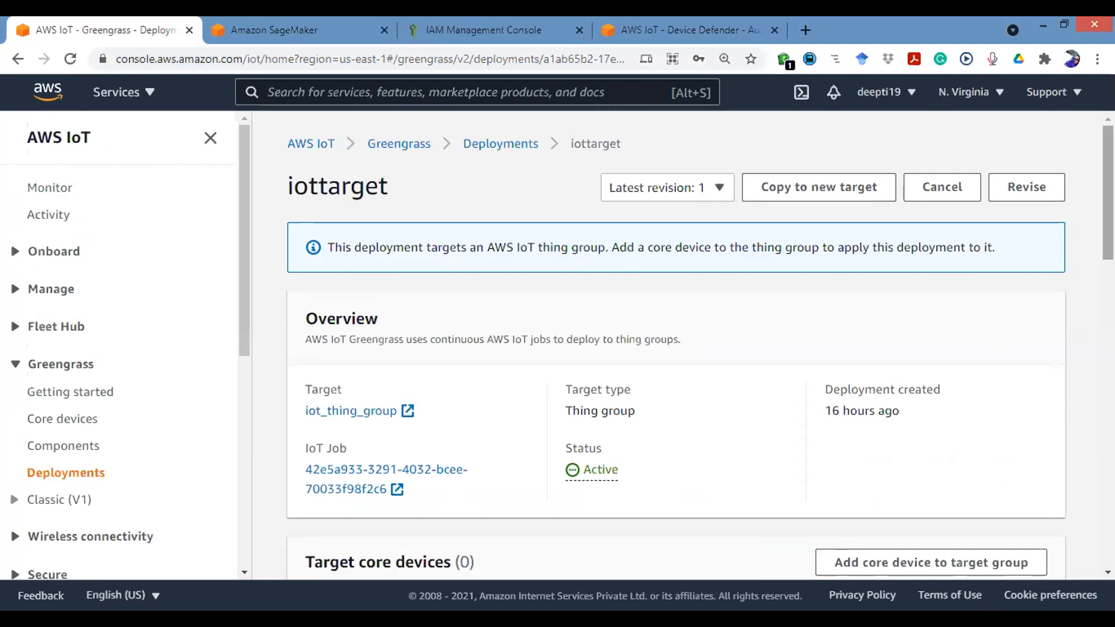
scroll(991, 339, down, 2)
scroll(991, 338, down, 1)
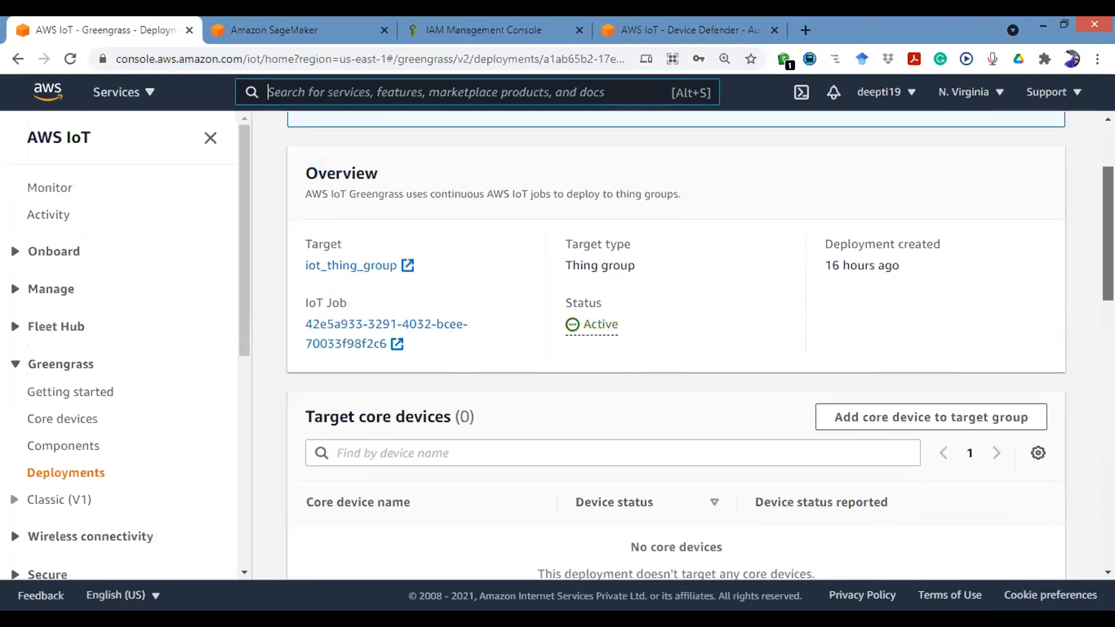
scroll(677, 349, up, 3)
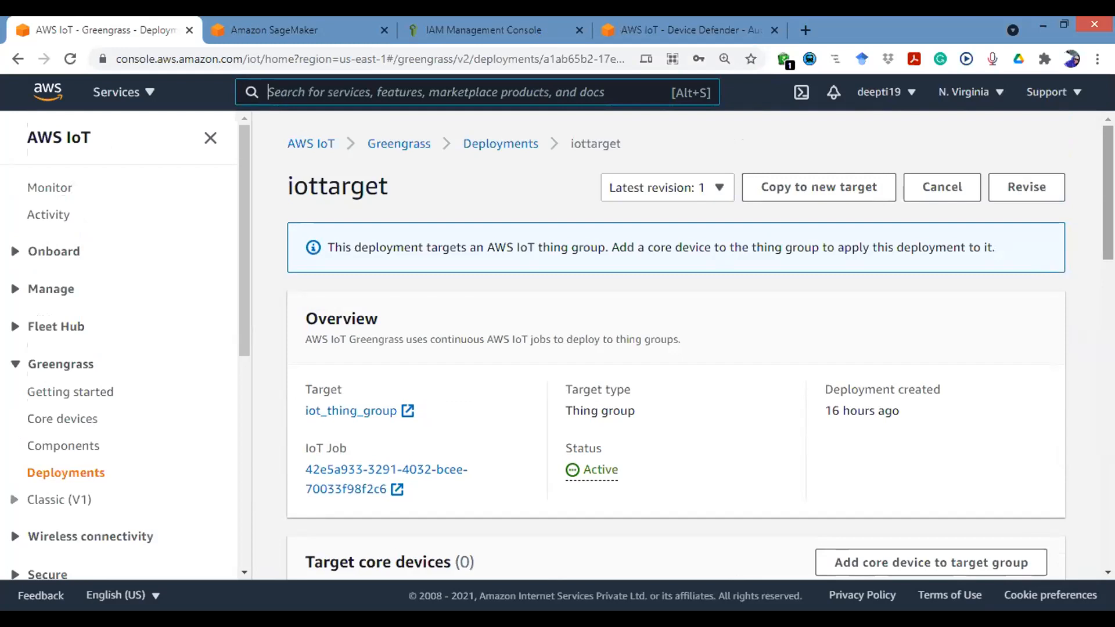
scroll(701, 351, down, 1)
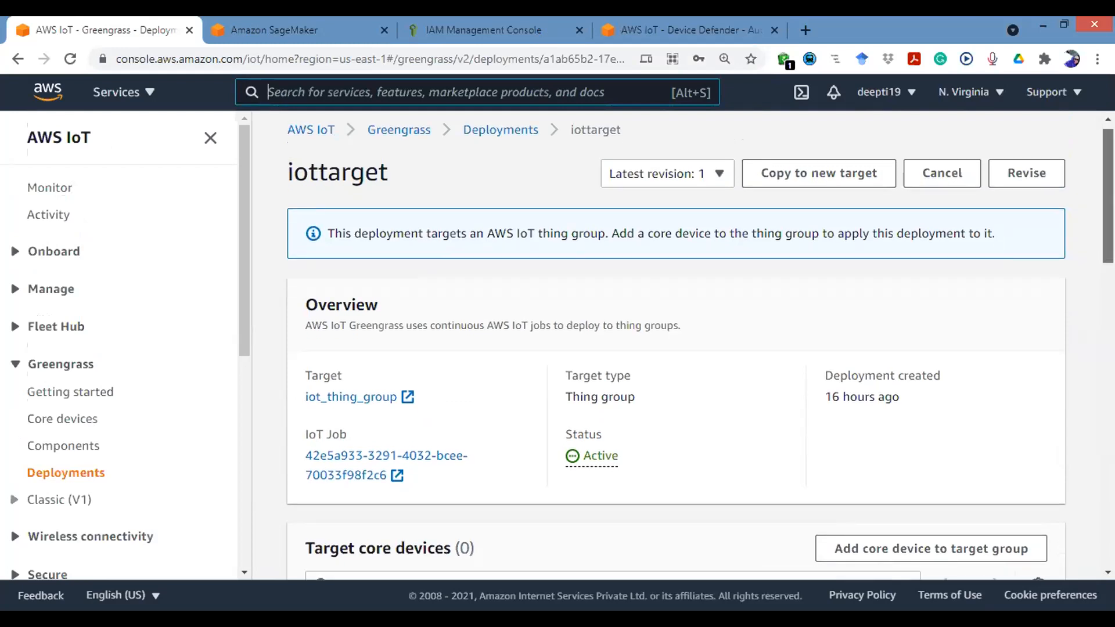
scroll(701, 351, down, 1)
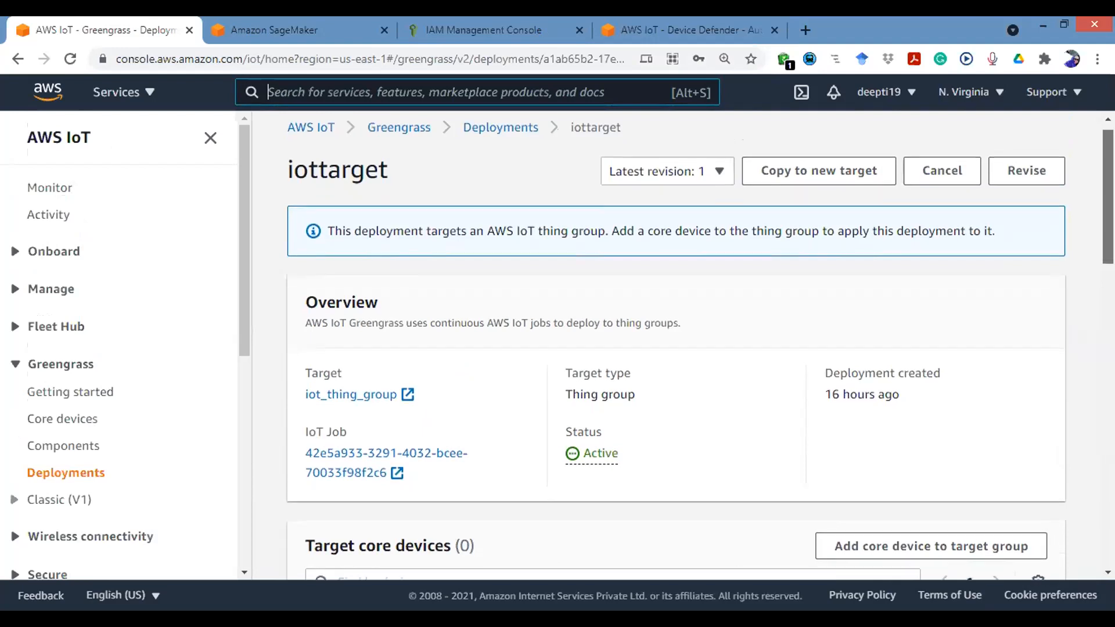
- Review the iottarget deployment's components, advanced deployment configurations and tags, and return to its overview
scroll(700, 351, down, 5)
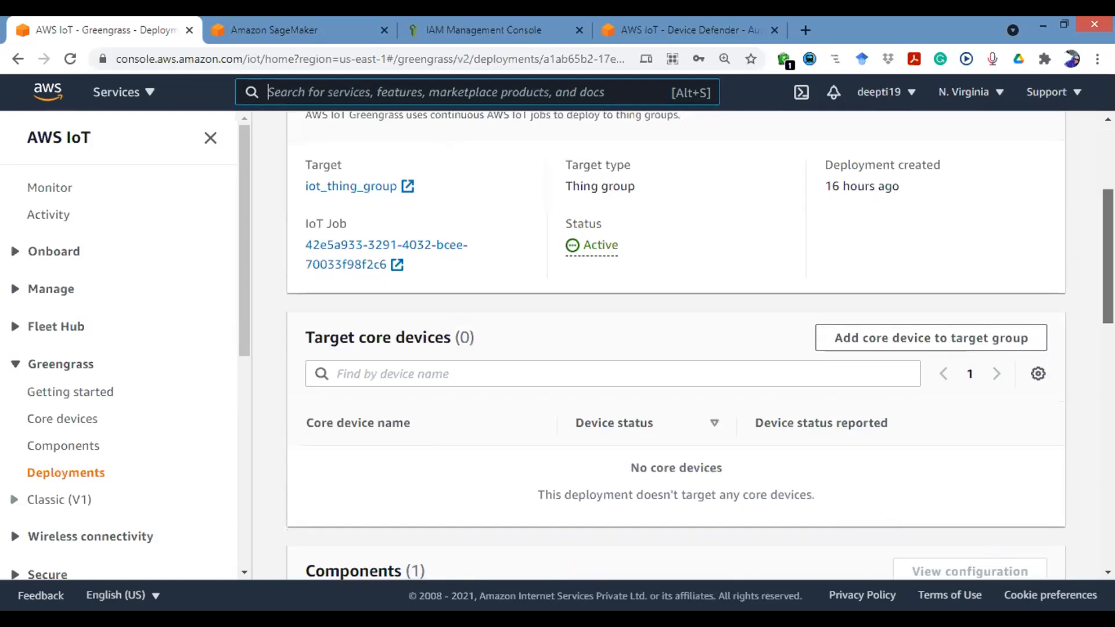
scroll(701, 351, down, 7)
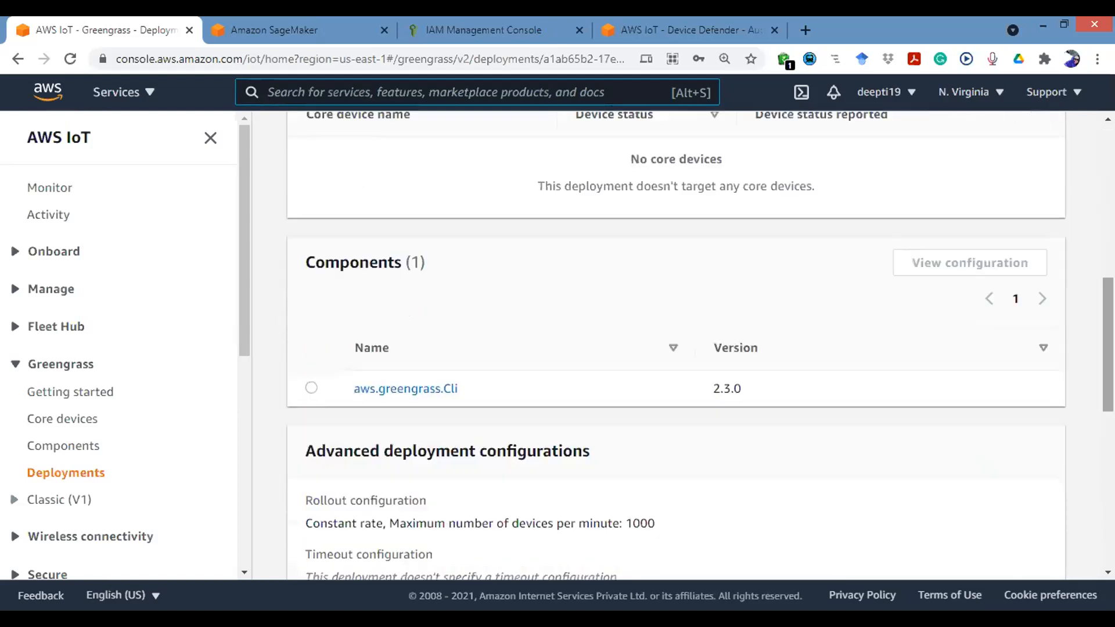
scroll(701, 351, down, 6)
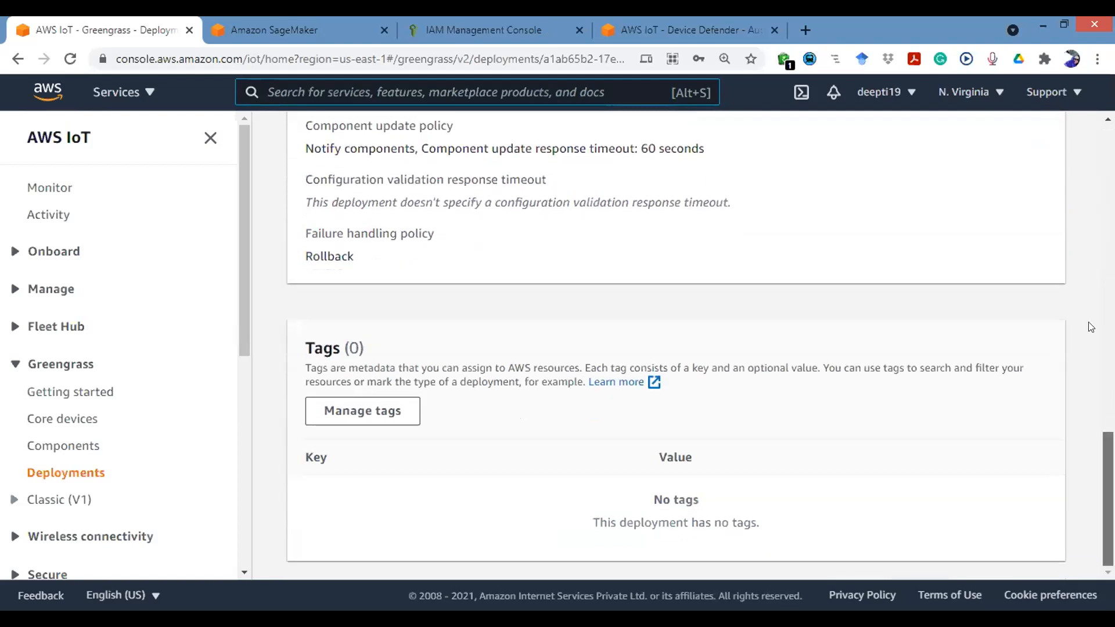
scroll(1086, 197, up, 13)
scroll(1086, 197, up, 4)
drag(1085, 172, 1087, 154)
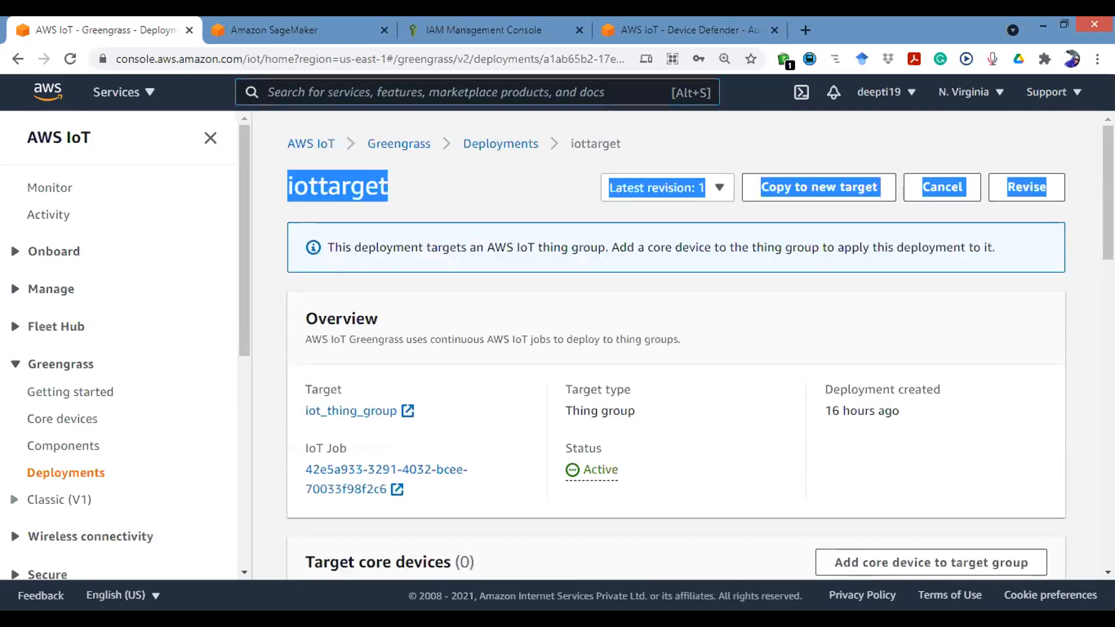
click(1091, 147)
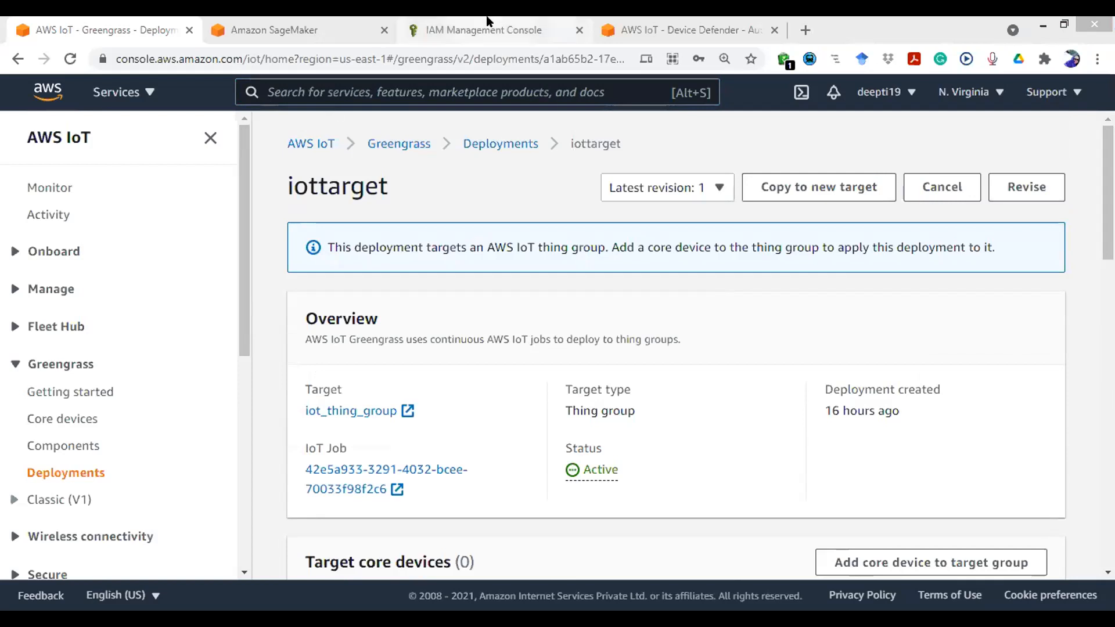
- Switch to the browser tab with the Greengrass Getting started page and dismiss the Greengrass V2 notice
click(736, 22)
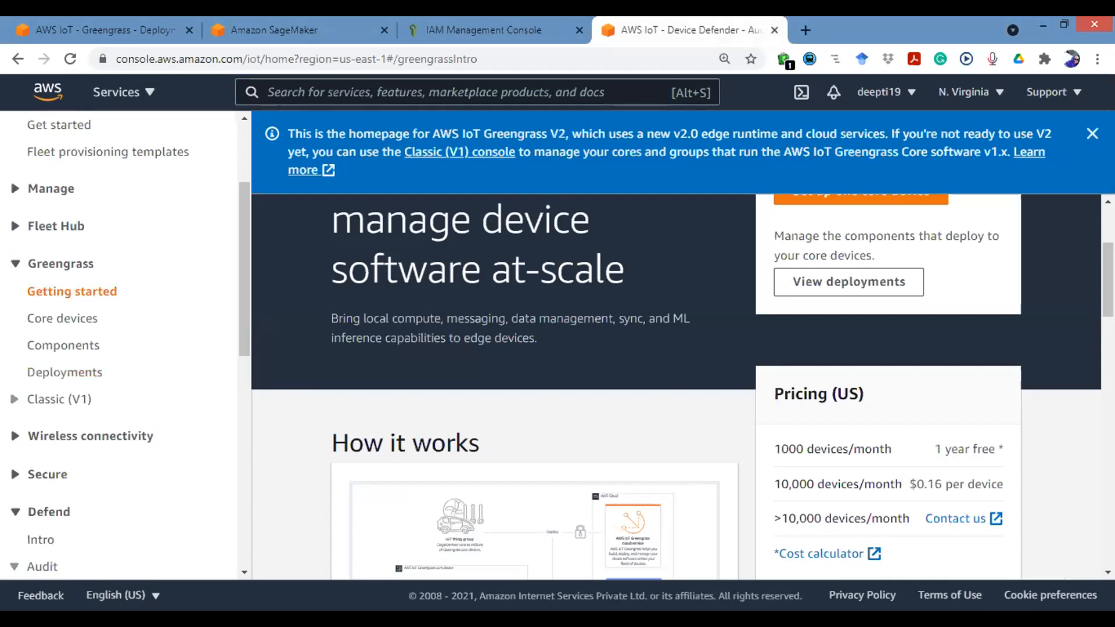
click(1093, 133)
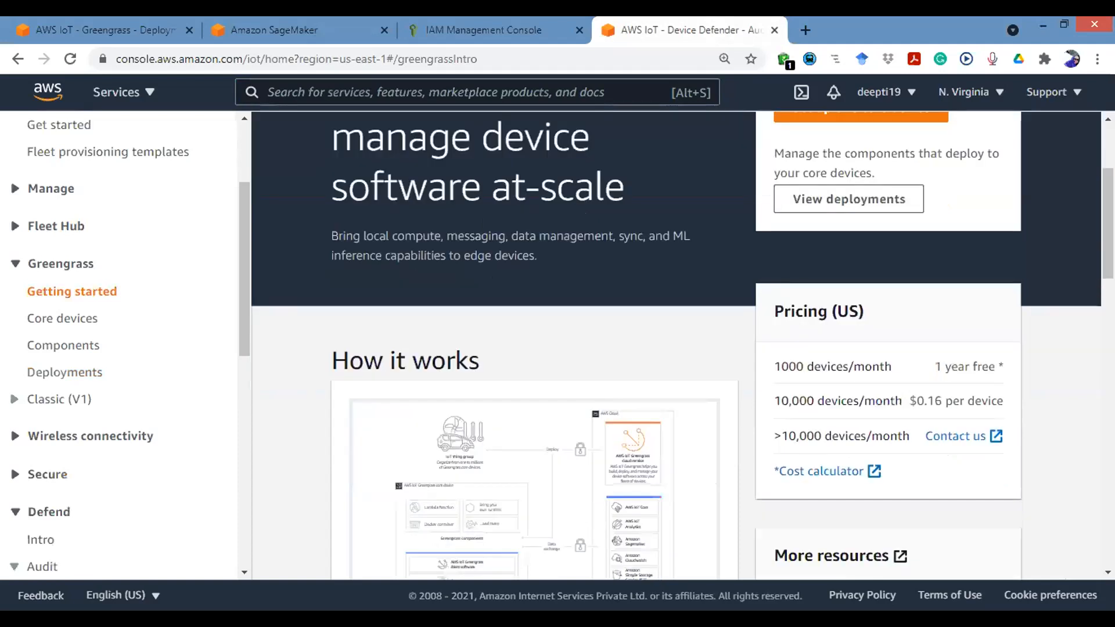
scroll(563, 146, up, 3)
key(alt+s)
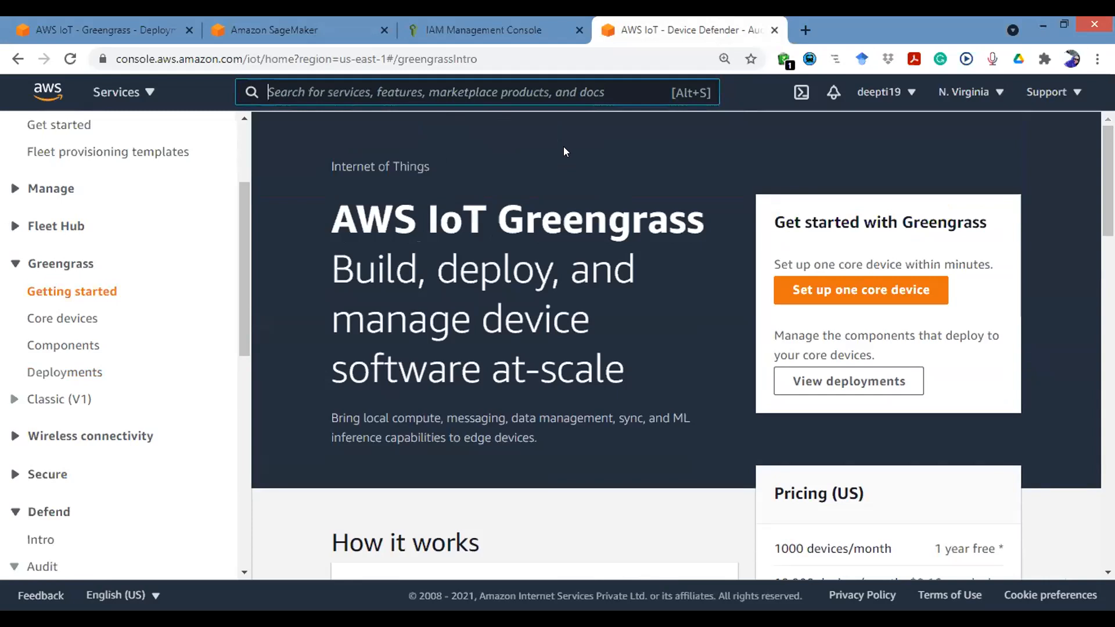
text(iot)
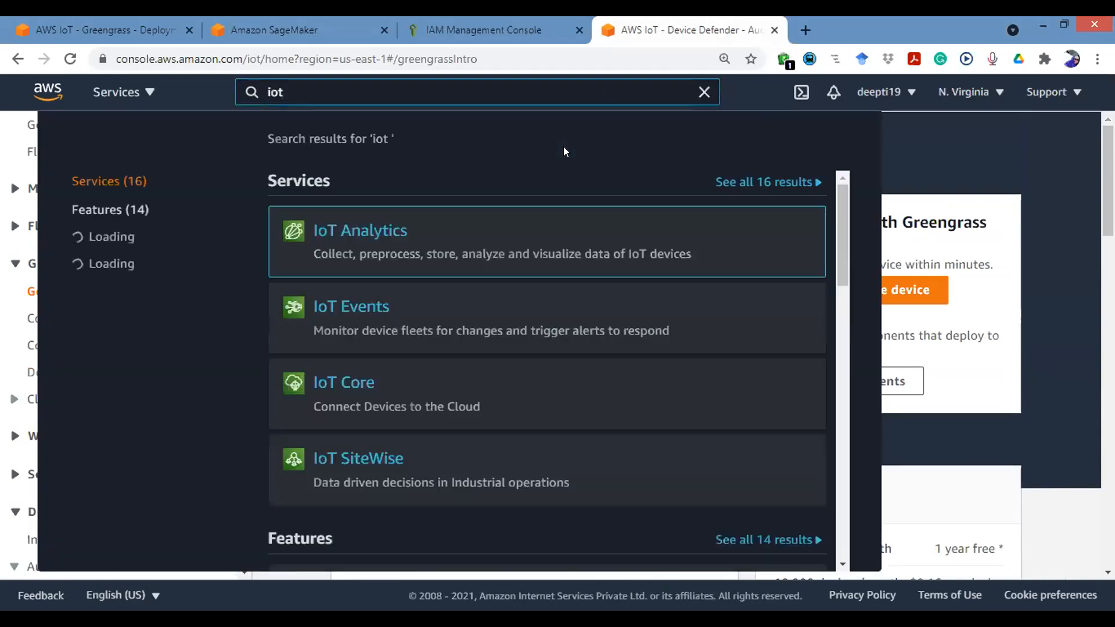
key(Escape)
- Search the AWS services for "s3 bucket" and open the S3 console
key(alt+s)
text(s)
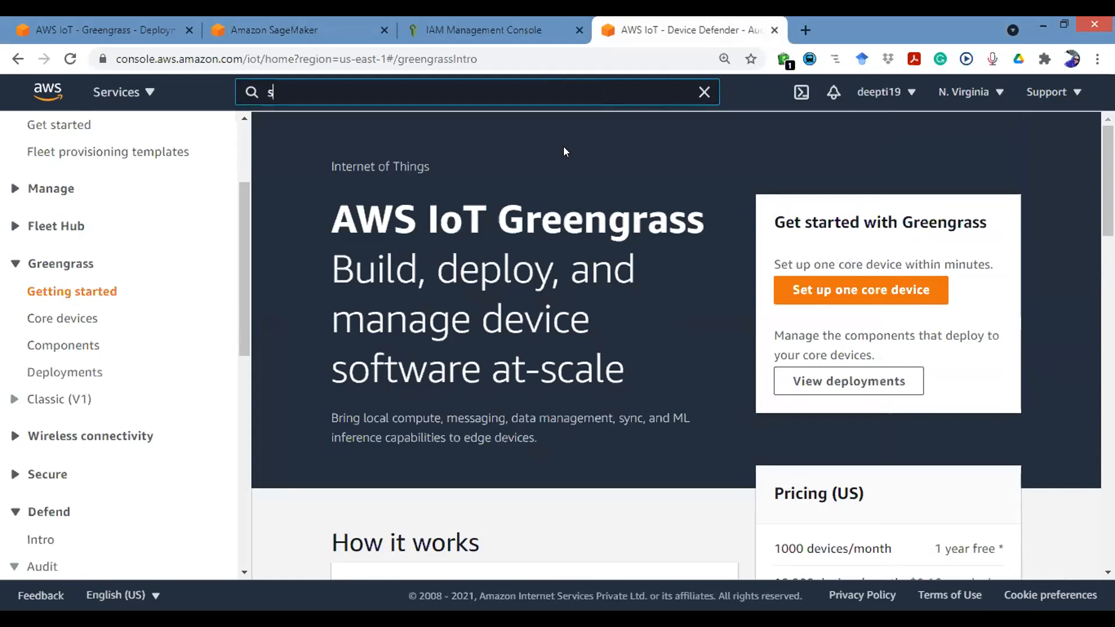
text(3 bu)
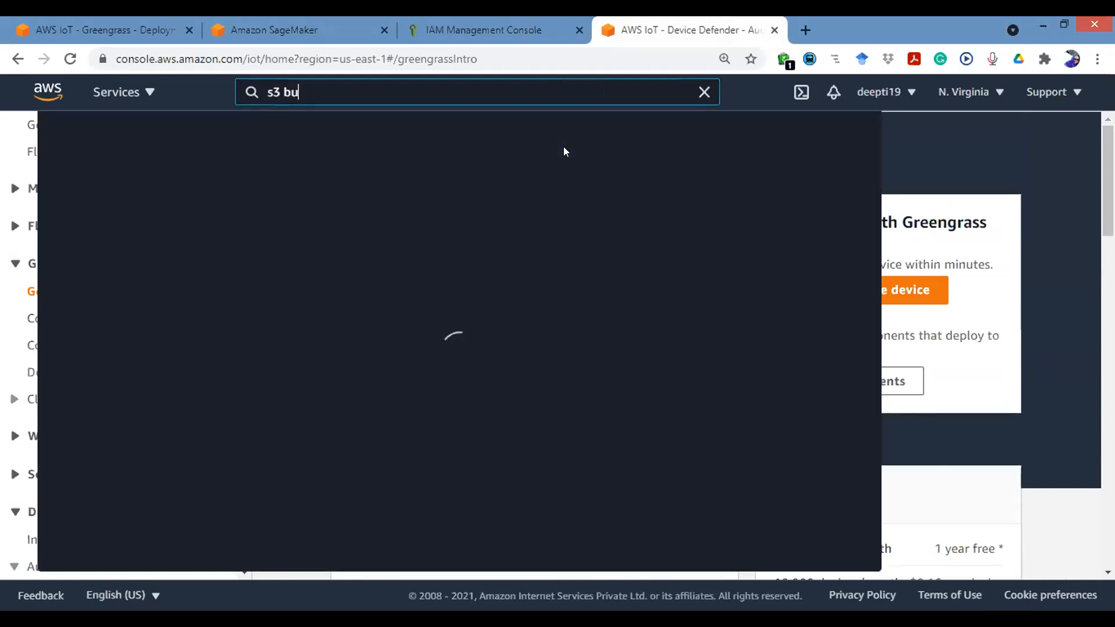
text(cket)
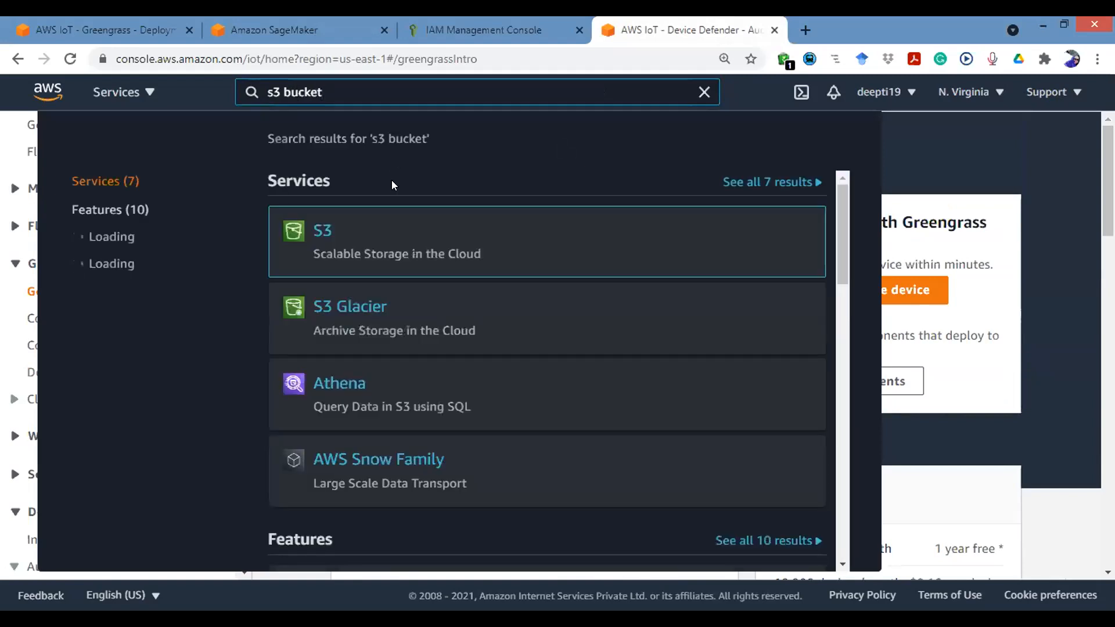
click(311, 240)
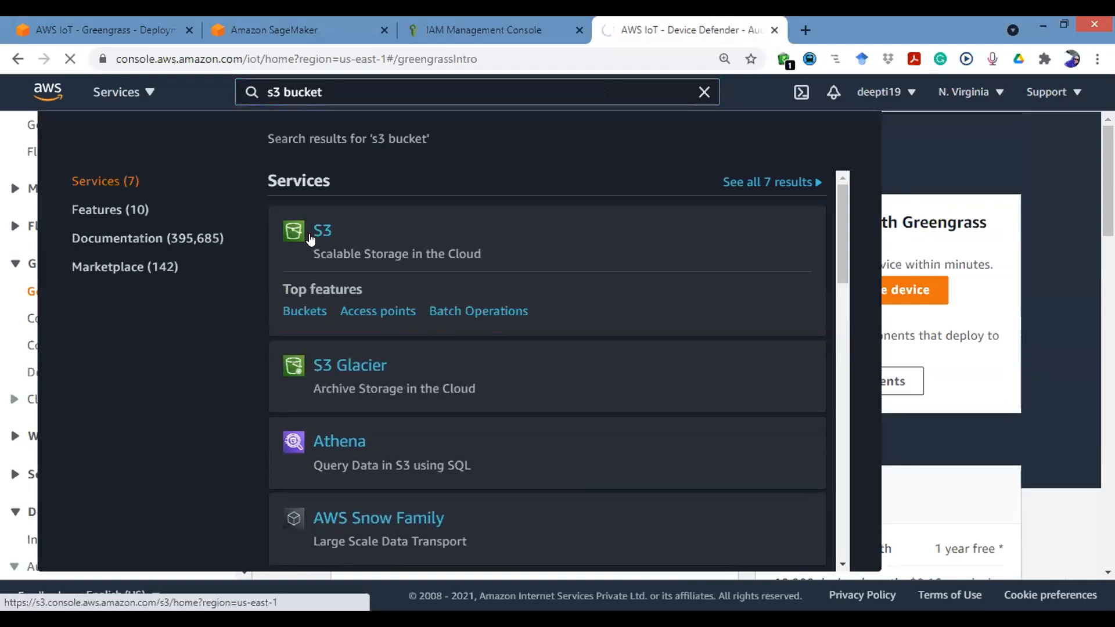
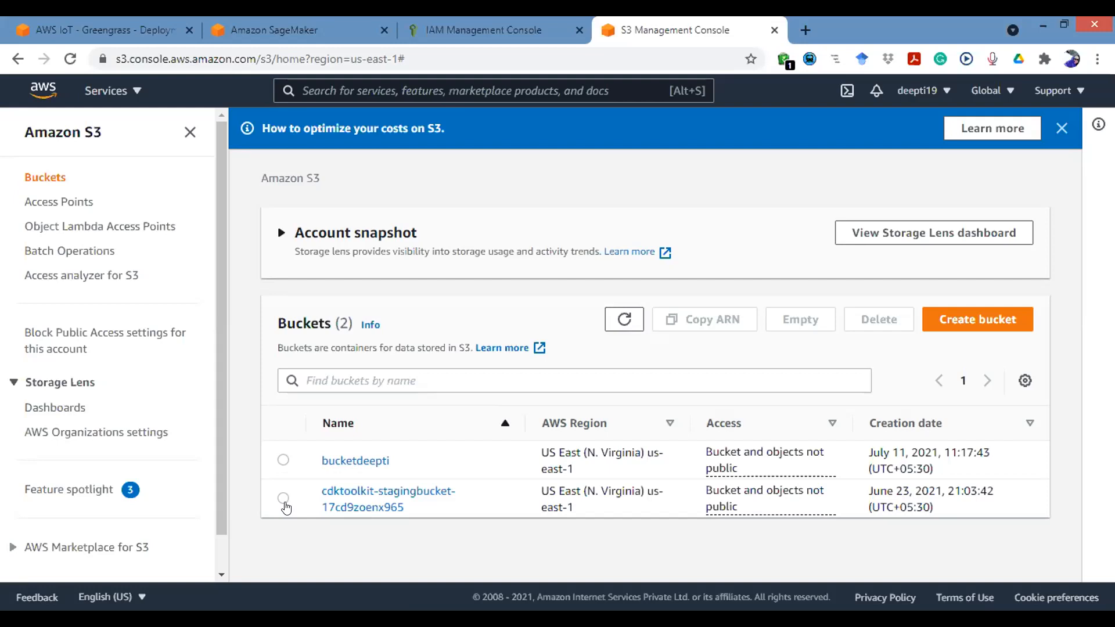
- Check the creation date of the cdktoolkit-stagingbucket-17cd9zoenx965 bucket and try to delete the bucket
drag(906, 493, 866, 485)
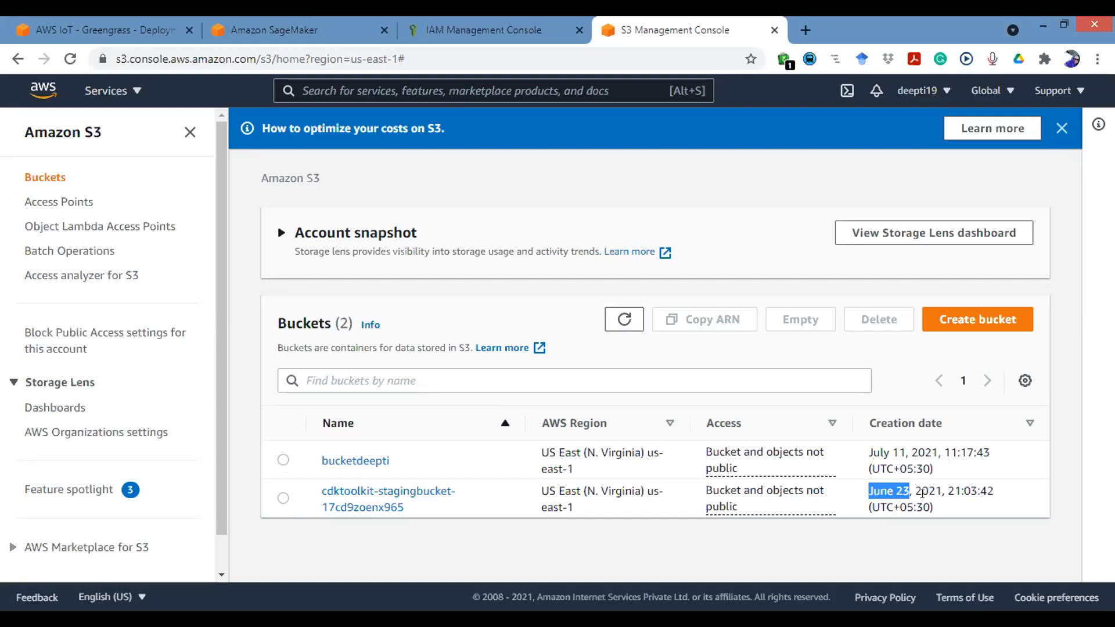
drag(933, 509, 867, 487)
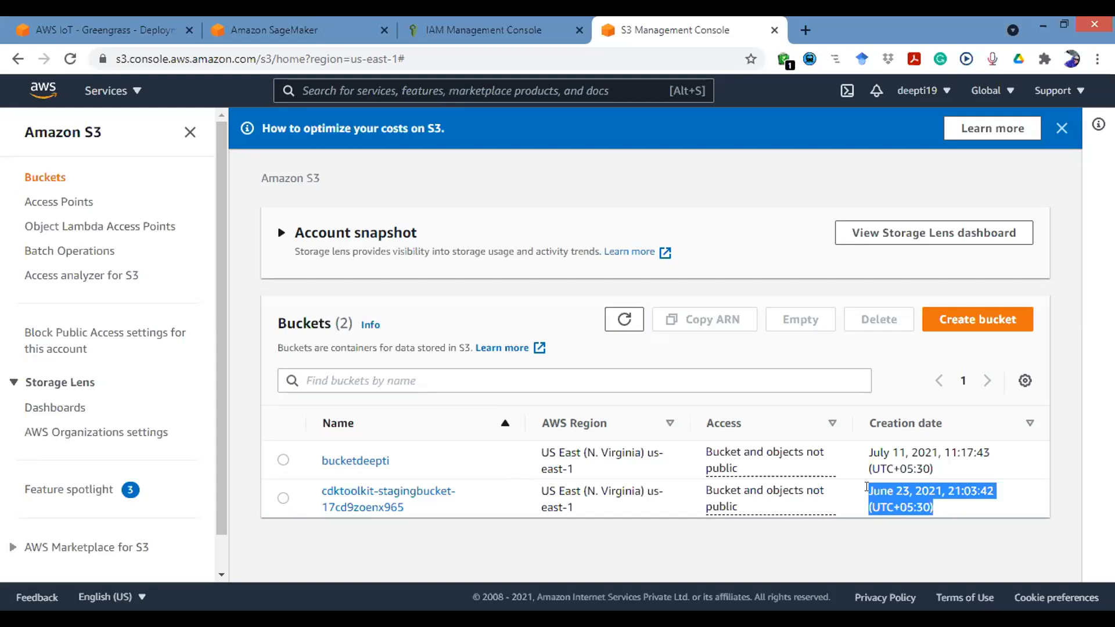
click(284, 498)
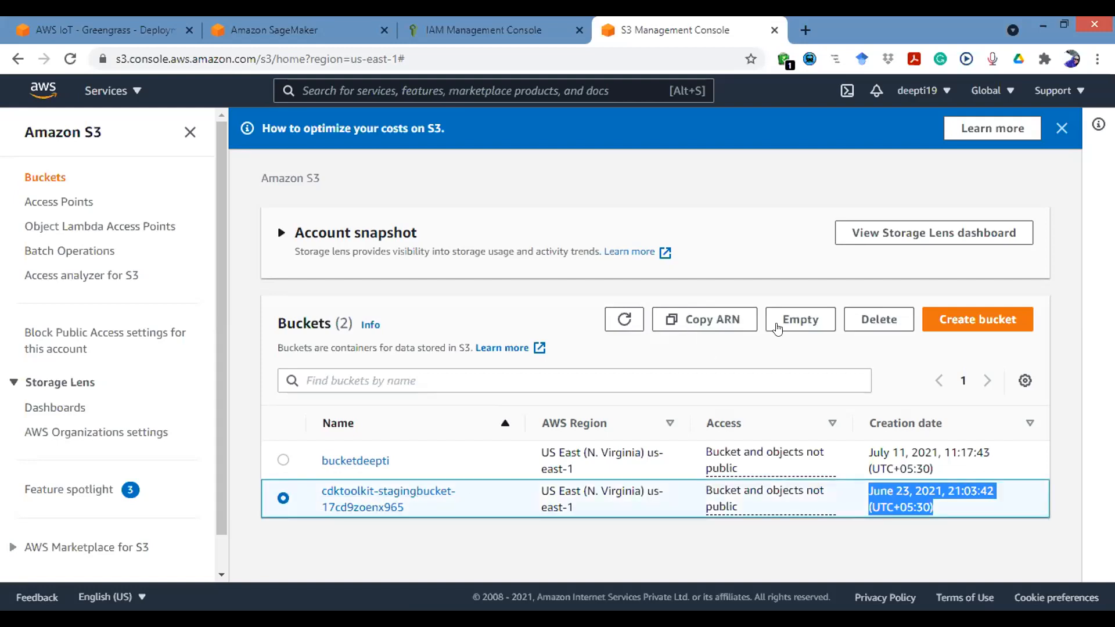
click(852, 317)
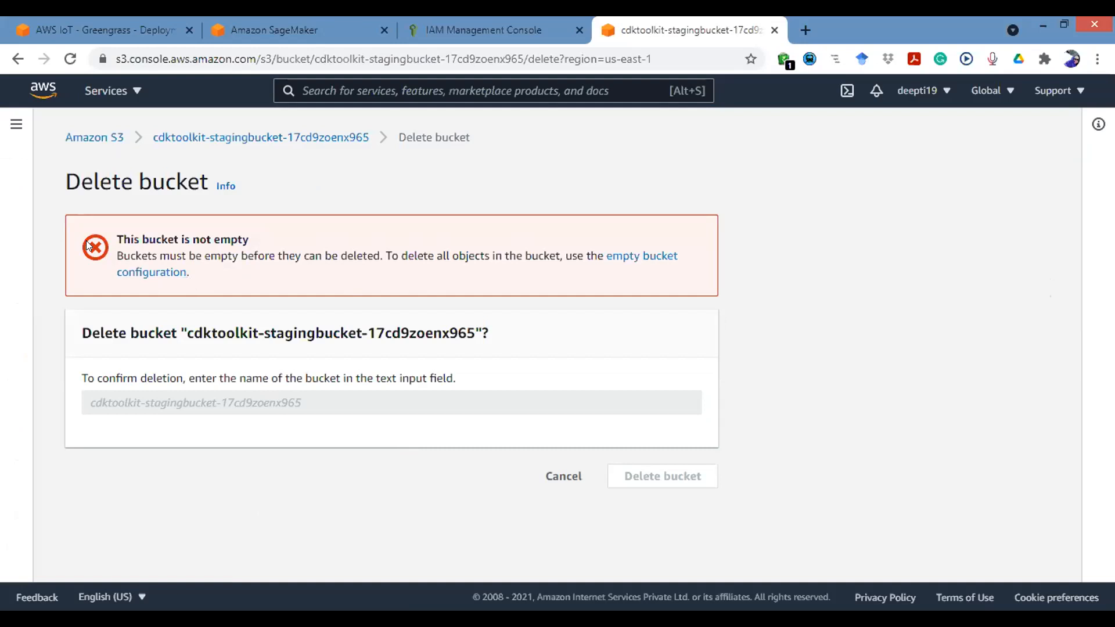
click(557, 481)
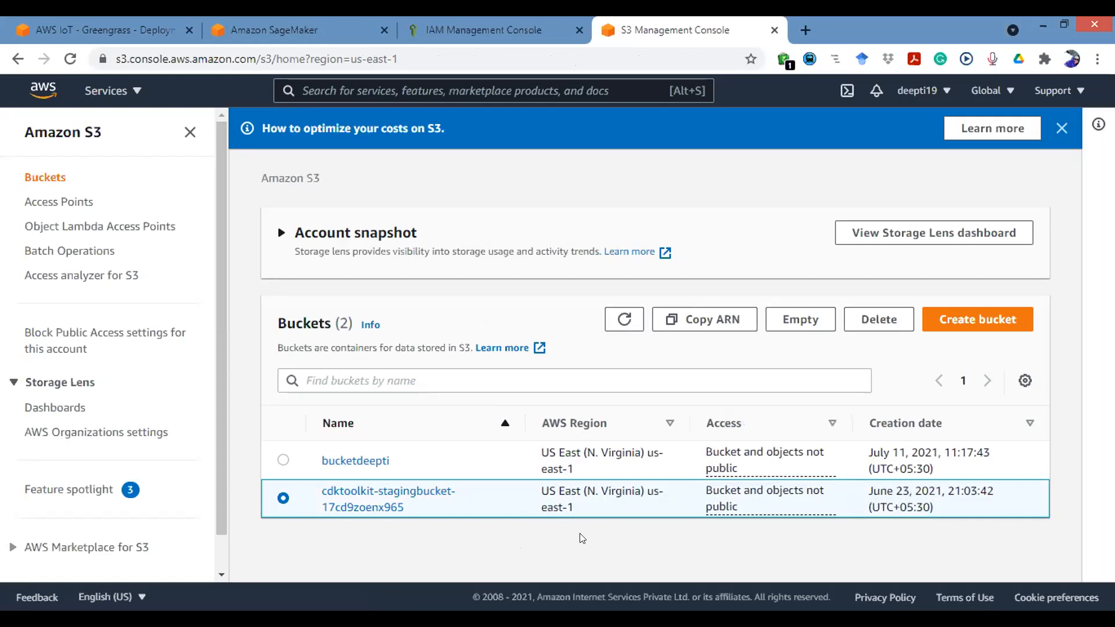
- Open the cdktoolkit-stagingbucket-17cd9zoenx965 bucket and open its assets/ folder in a new browser tab
click(326, 498)
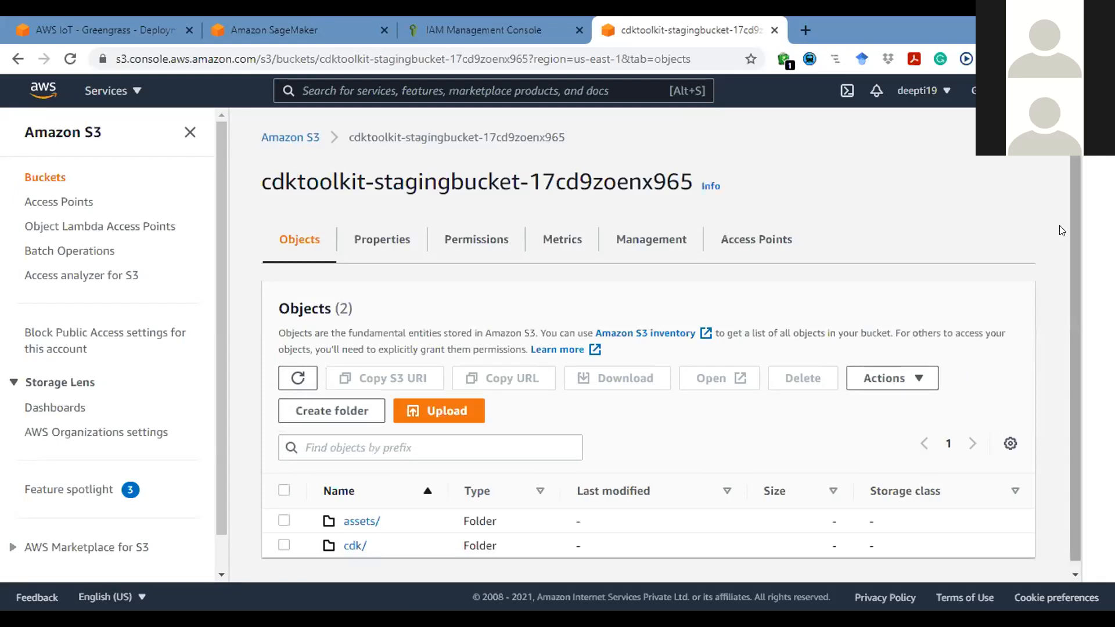
drag(1073, 244, 1076, 254)
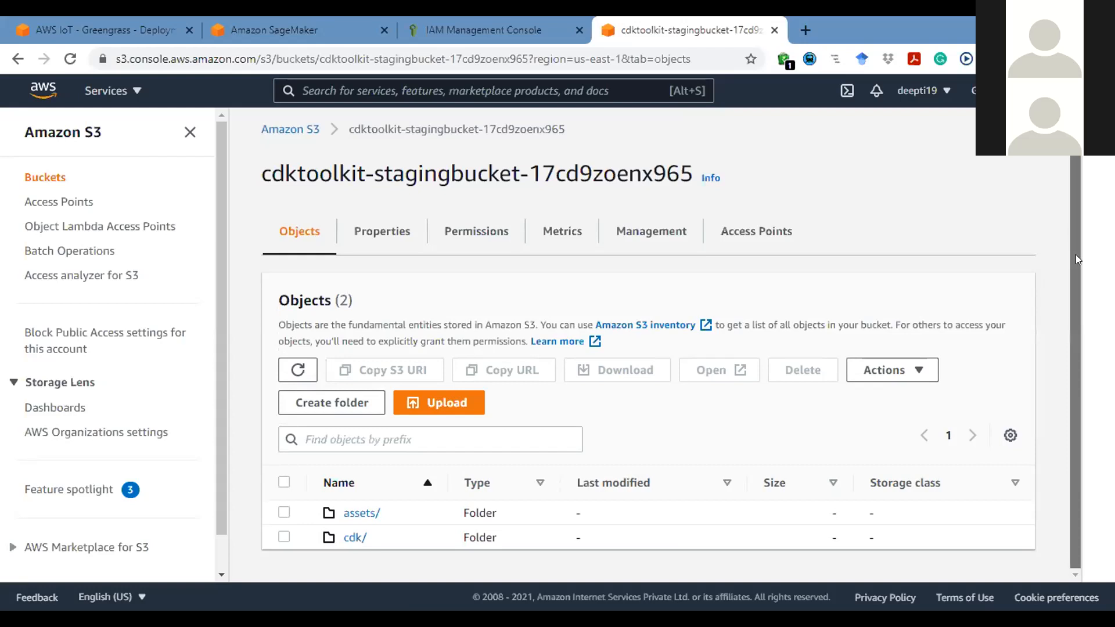
right_click(361, 515)
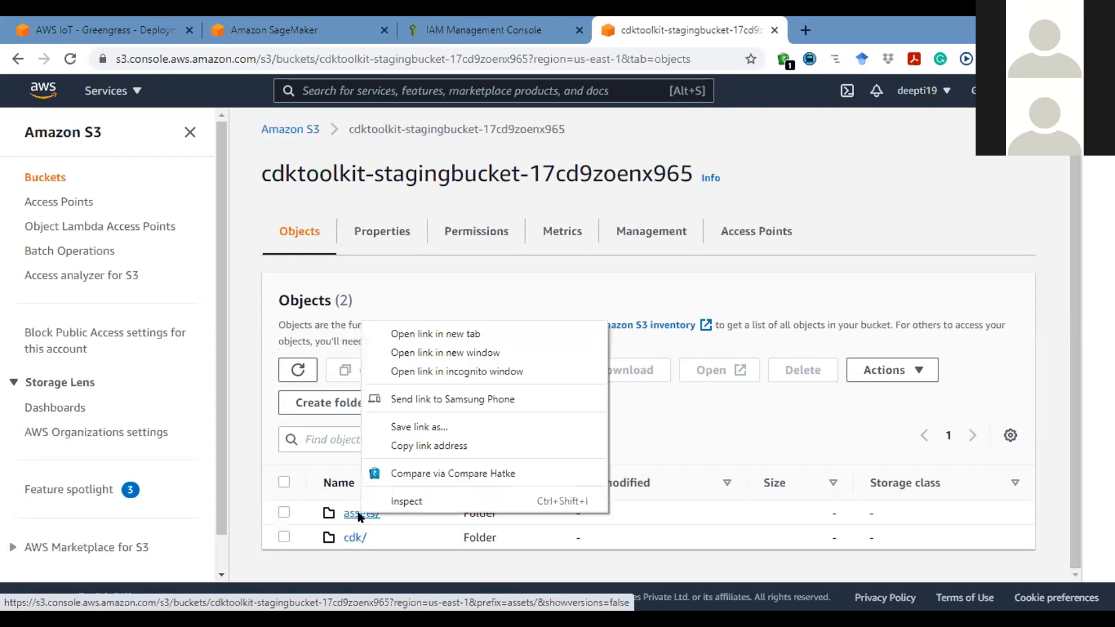
click(455, 331)
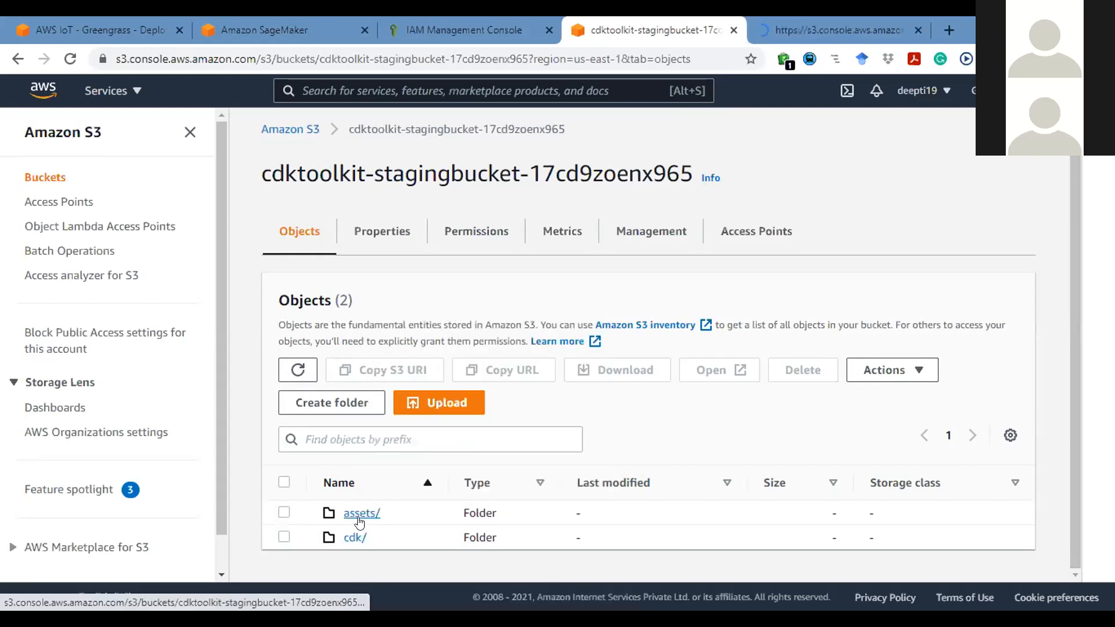
click(805, 22)
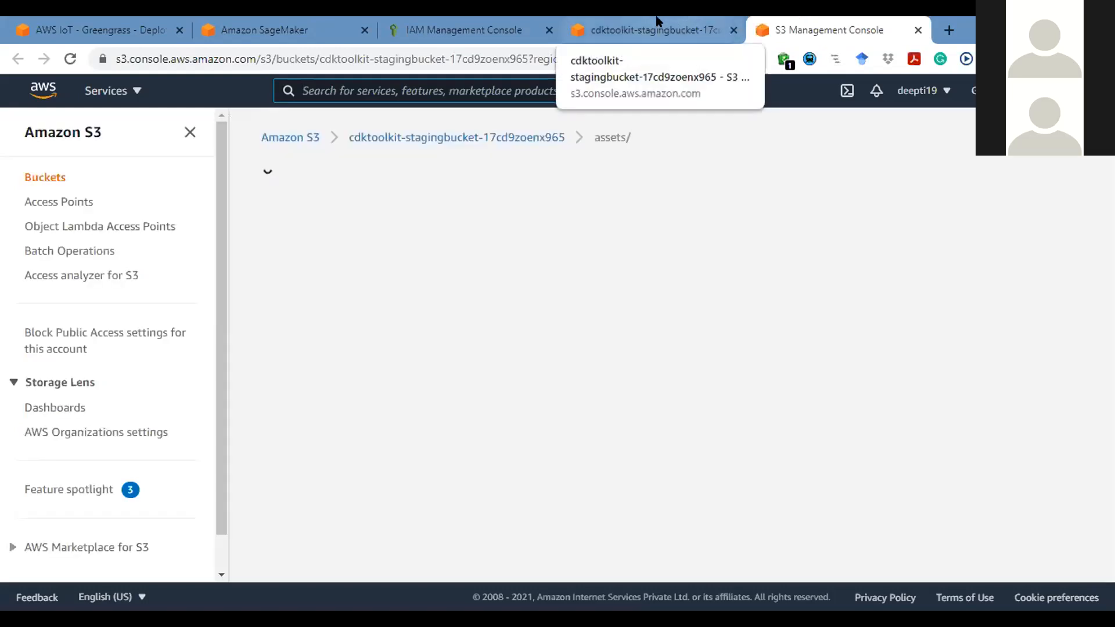
click(660, 22)
click(802, 22)
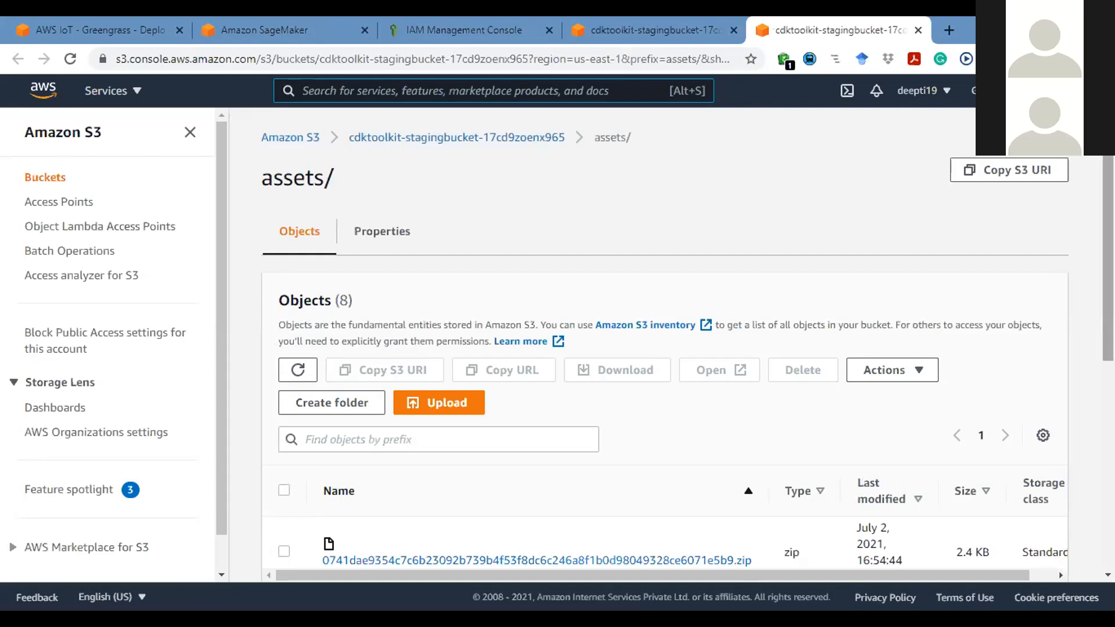
- Look through the zip files and folders in assets/ with their types, modification dates, sizes and storage classes
scroll(303, 91, down, 3)
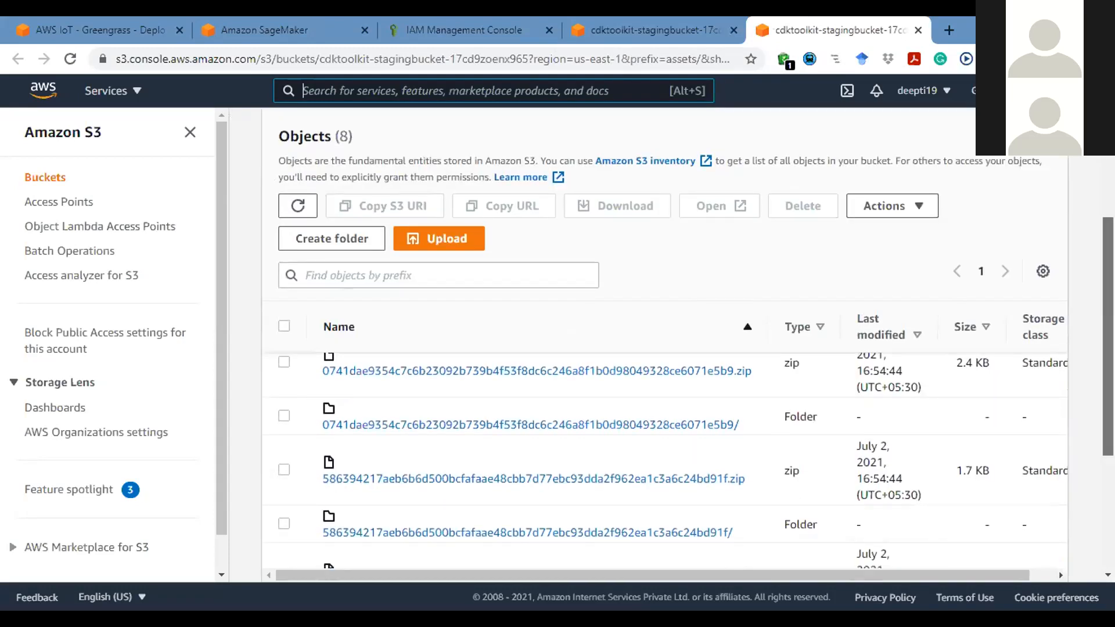
scroll(581, 453, down, 2)
scroll(580, 454, down, 2)
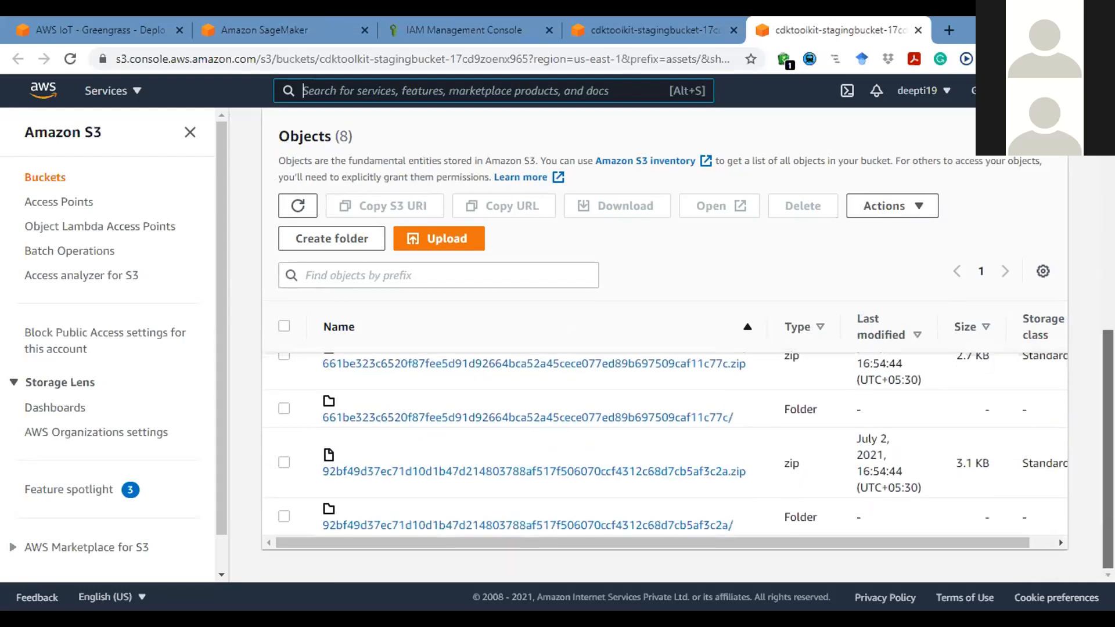
scroll(581, 453, up, 4)
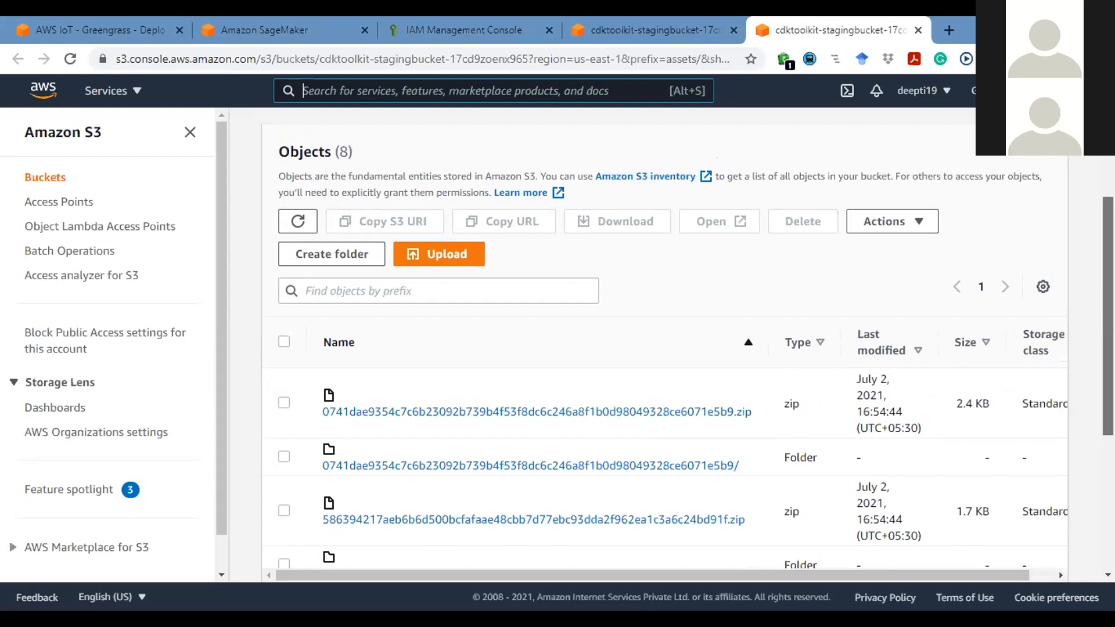
scroll(580, 453, down, 2)
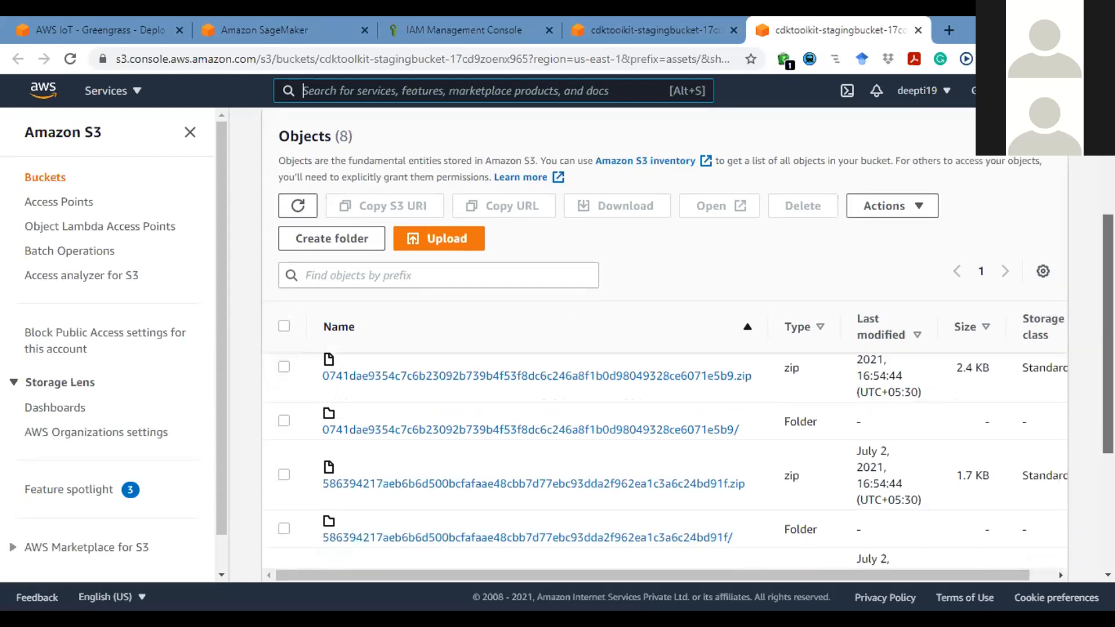
scroll(581, 454, down, 1)
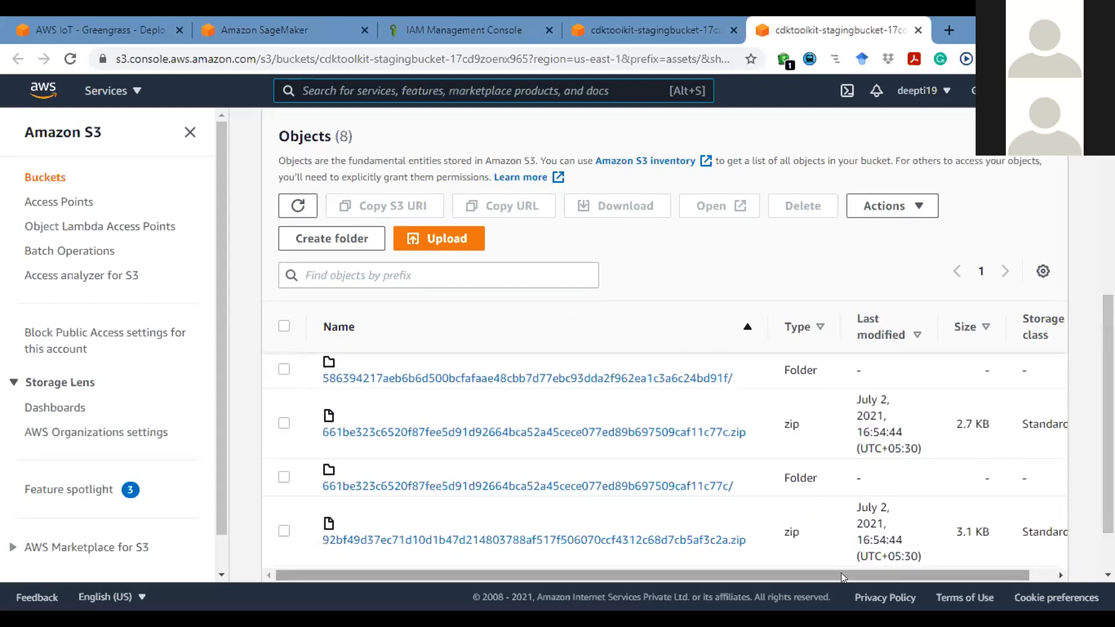
drag(841, 573, 866, 573)
scroll(581, 453, down, 3)
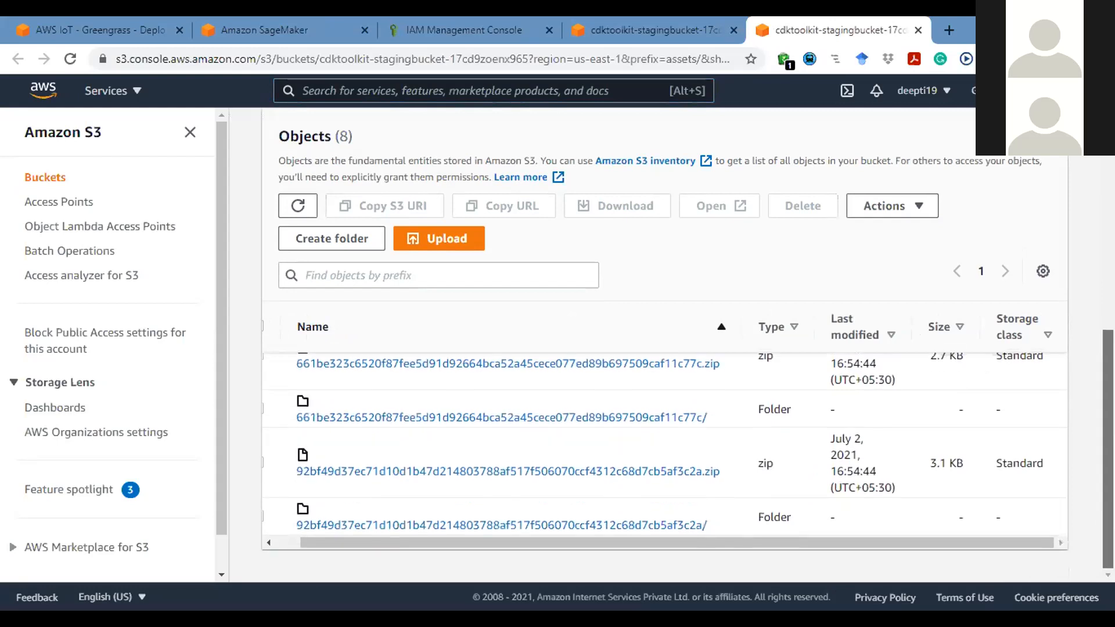
scroll(581, 453, up, 2)
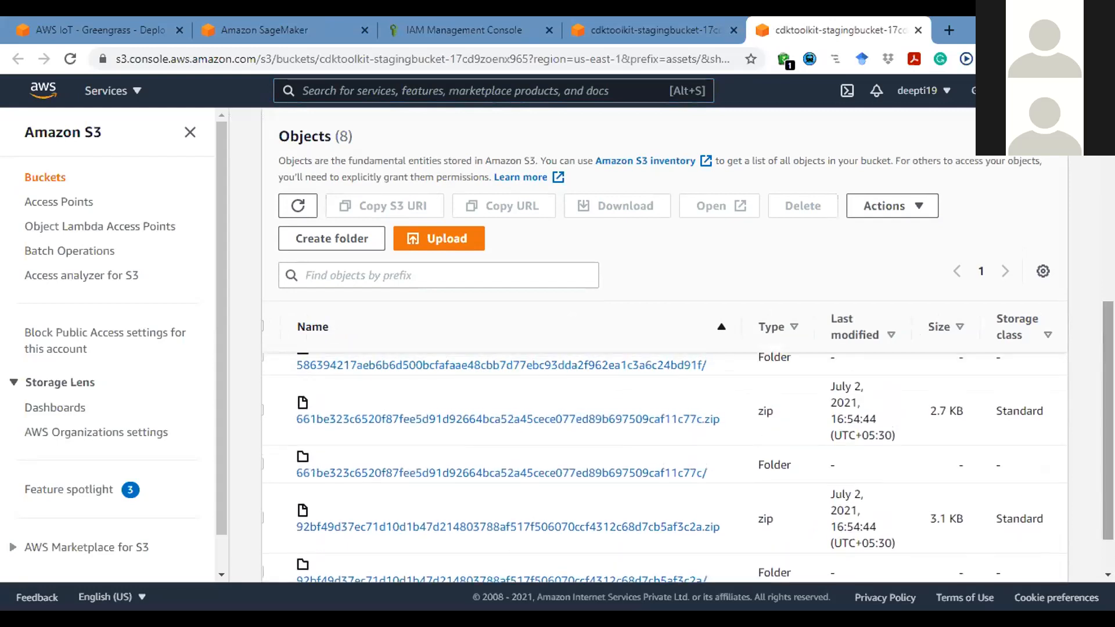
scroll(817, 405, up, 4)
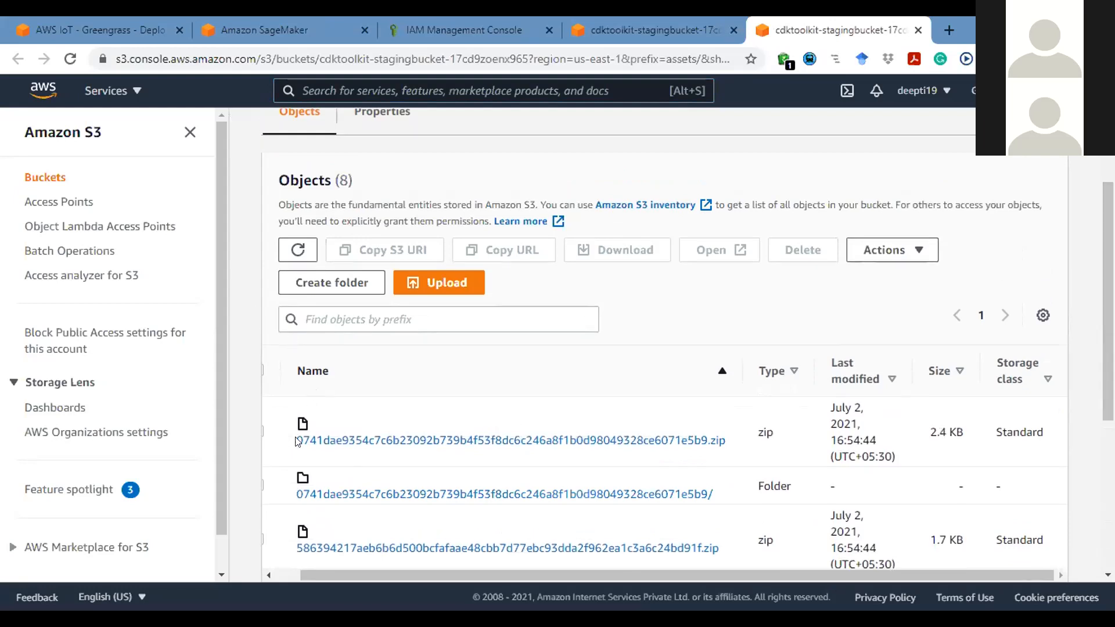
- Permanently delete all zip files and folders in assets/, confirming with "permanently delete", and close that browser tab
drag(395, 572, 294, 578)
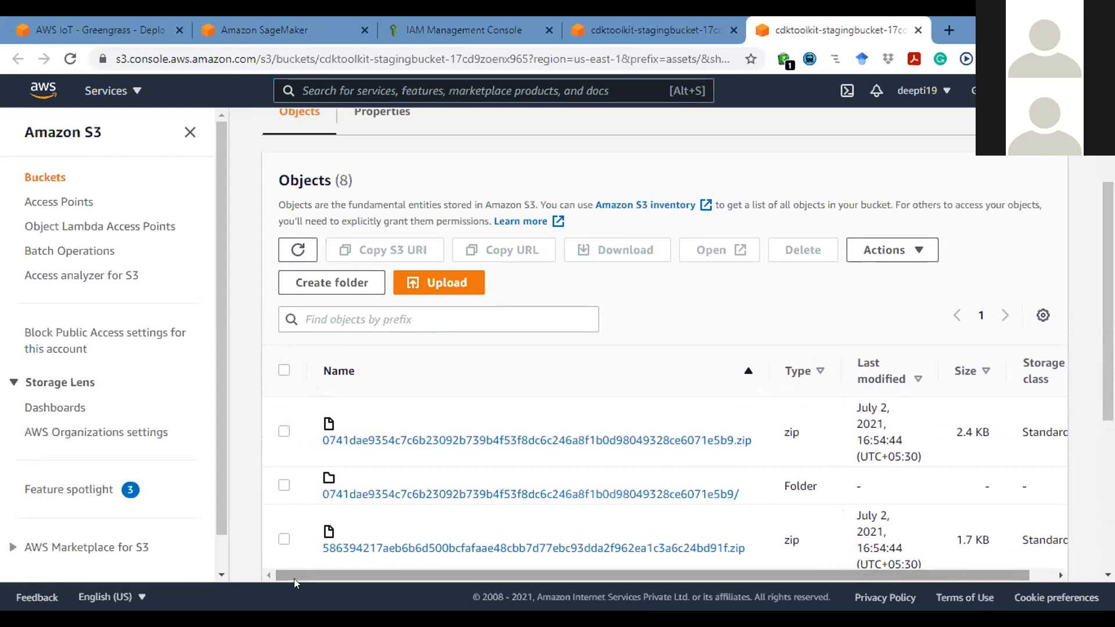
click(283, 371)
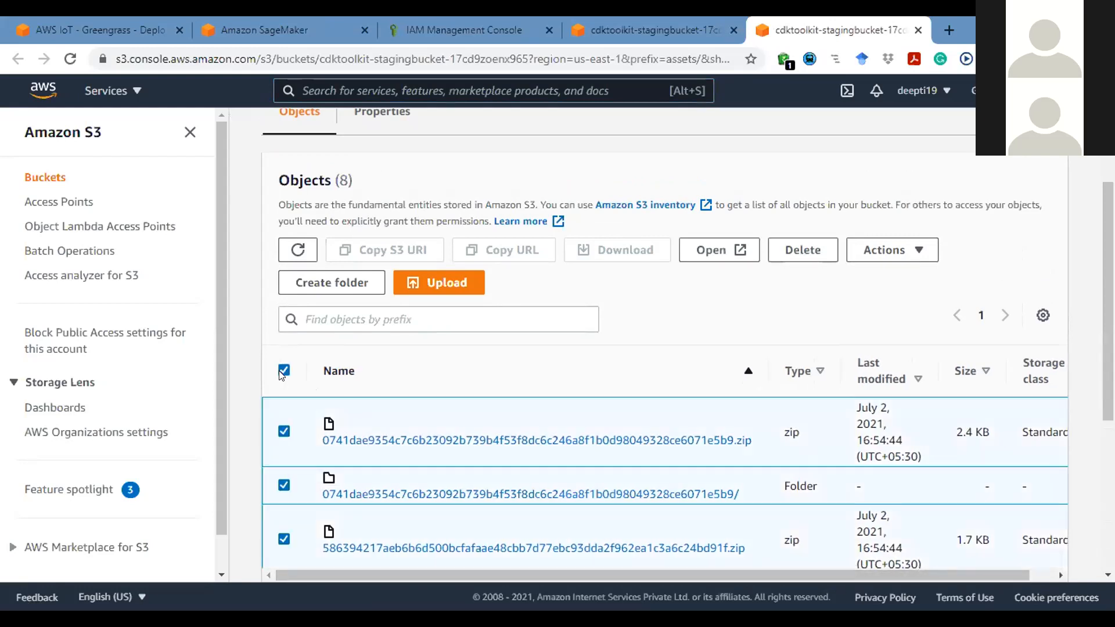
click(805, 245)
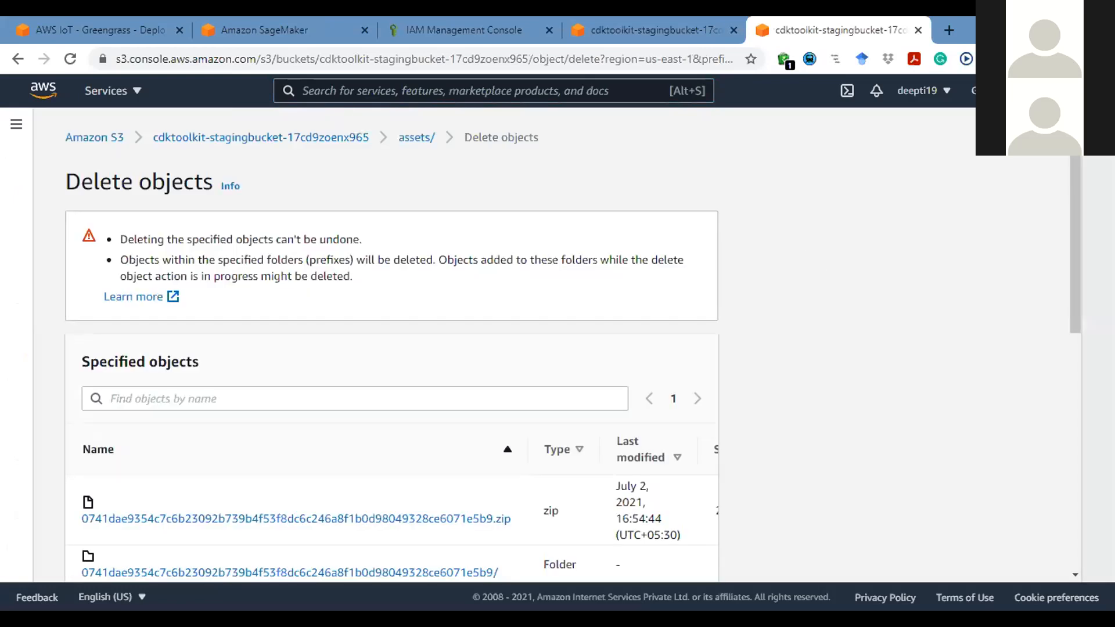
drag(1072, 199, 1087, 282)
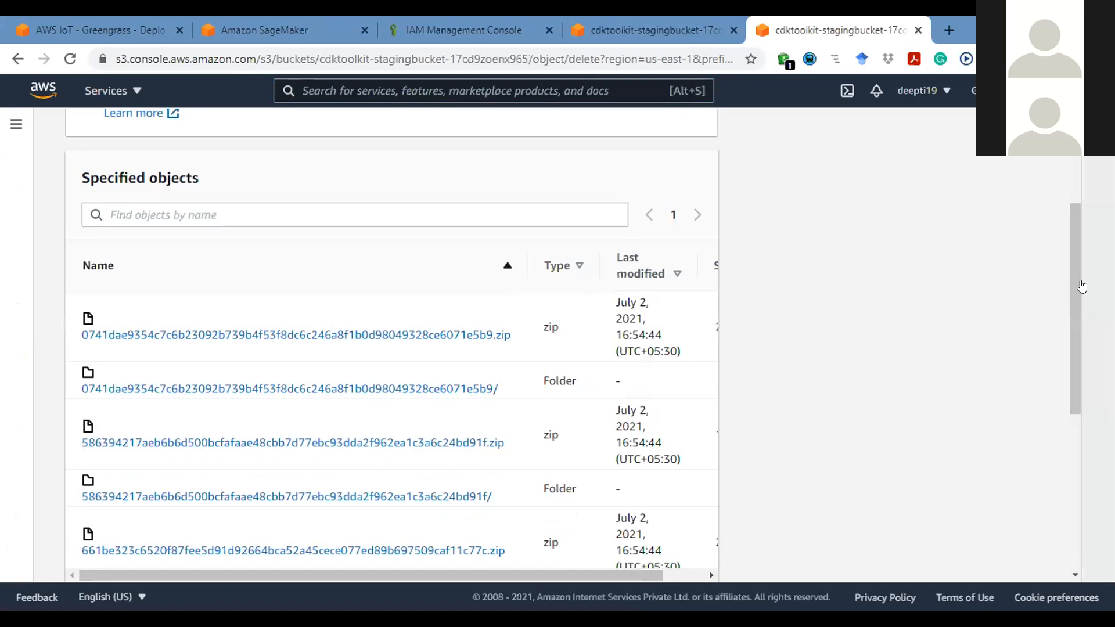
click(1078, 380)
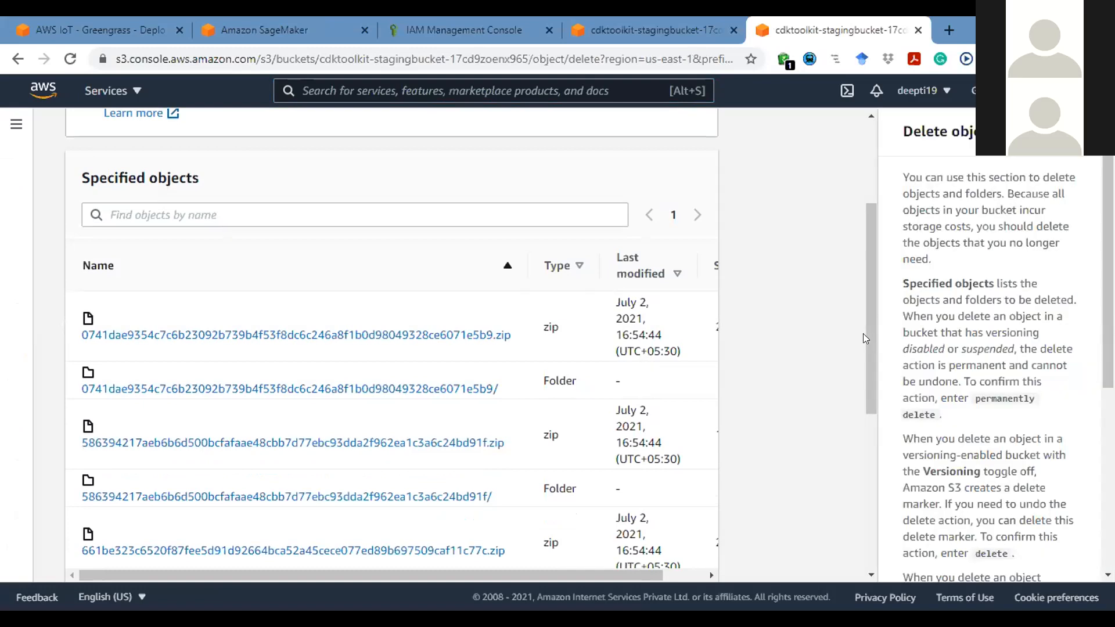
drag(863, 334, 876, 575)
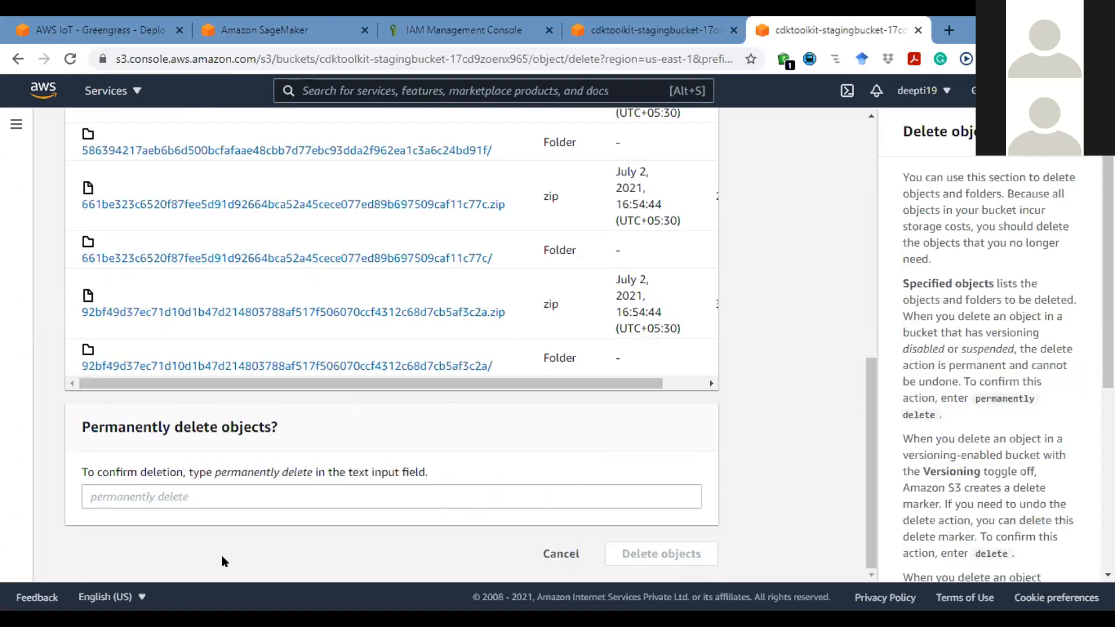
click(179, 494)
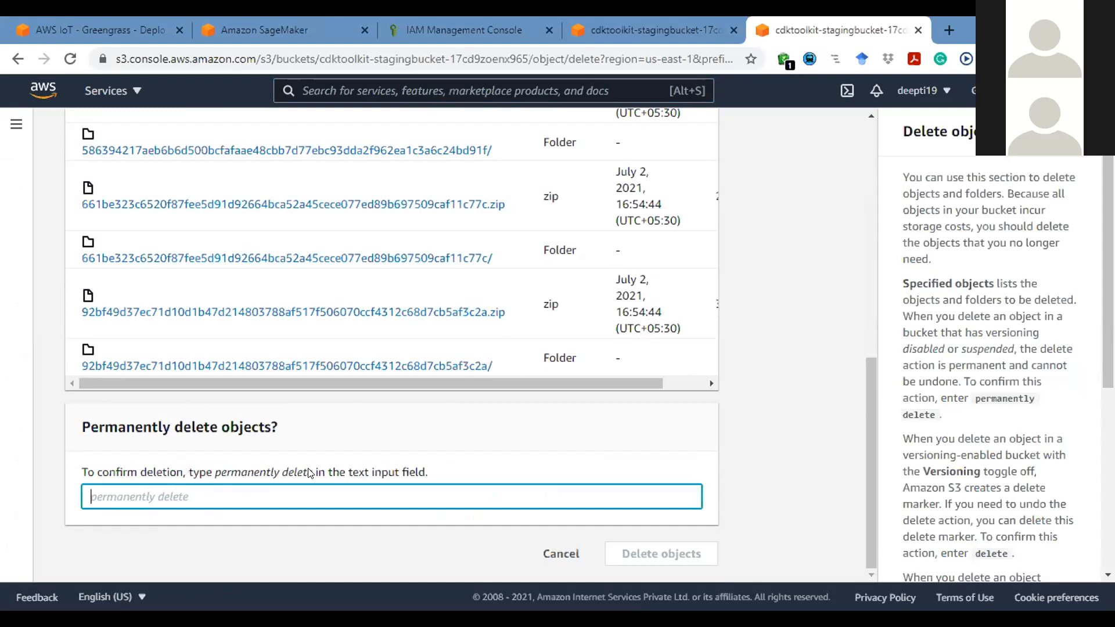
drag(312, 474, 214, 477)
key(ctrl+c)
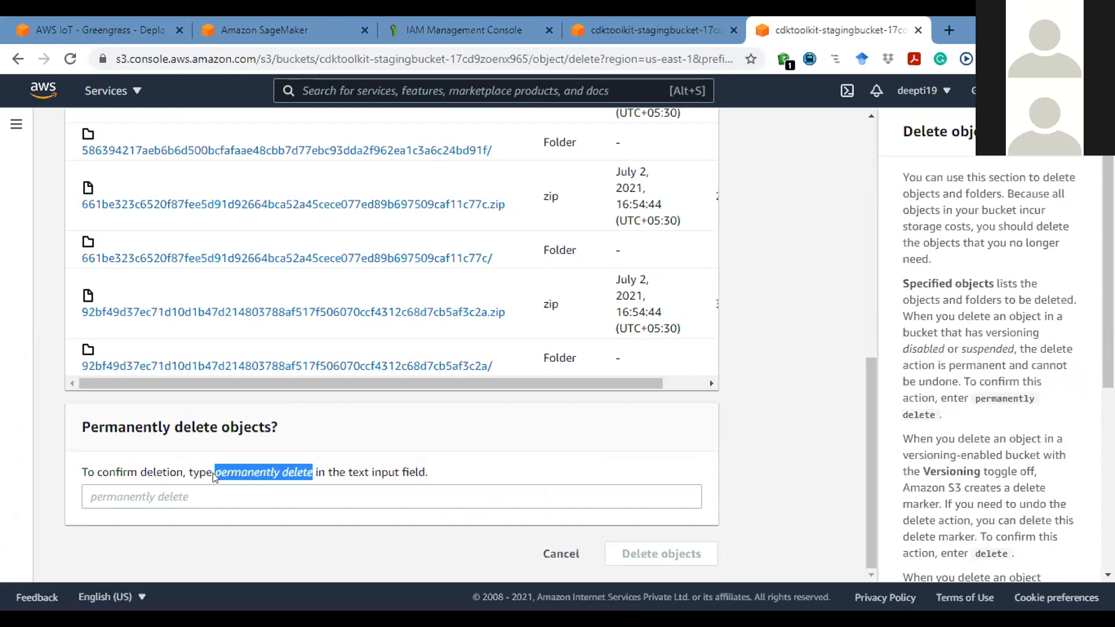
click(202, 487)
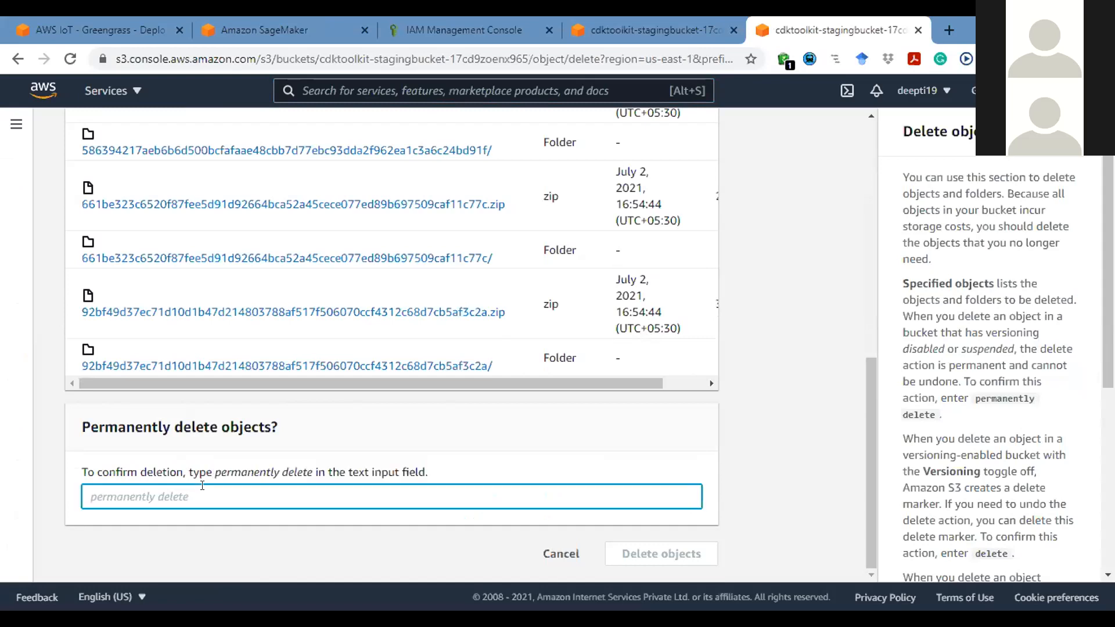
key(ctrl+v)
click(636, 552)
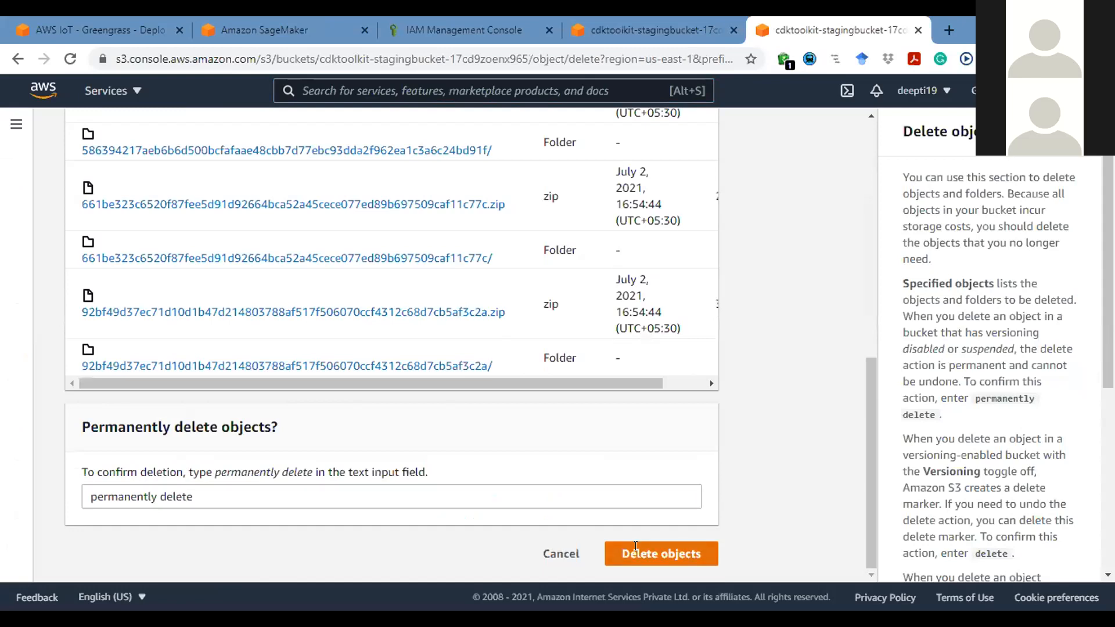
click(635, 546)
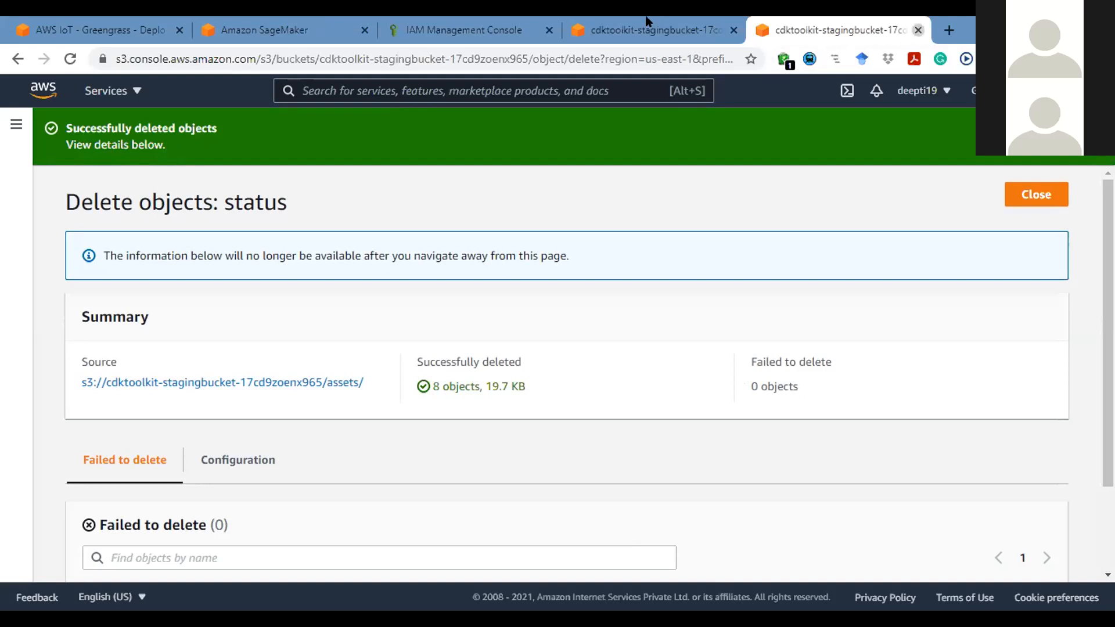
key(ctrl+w)
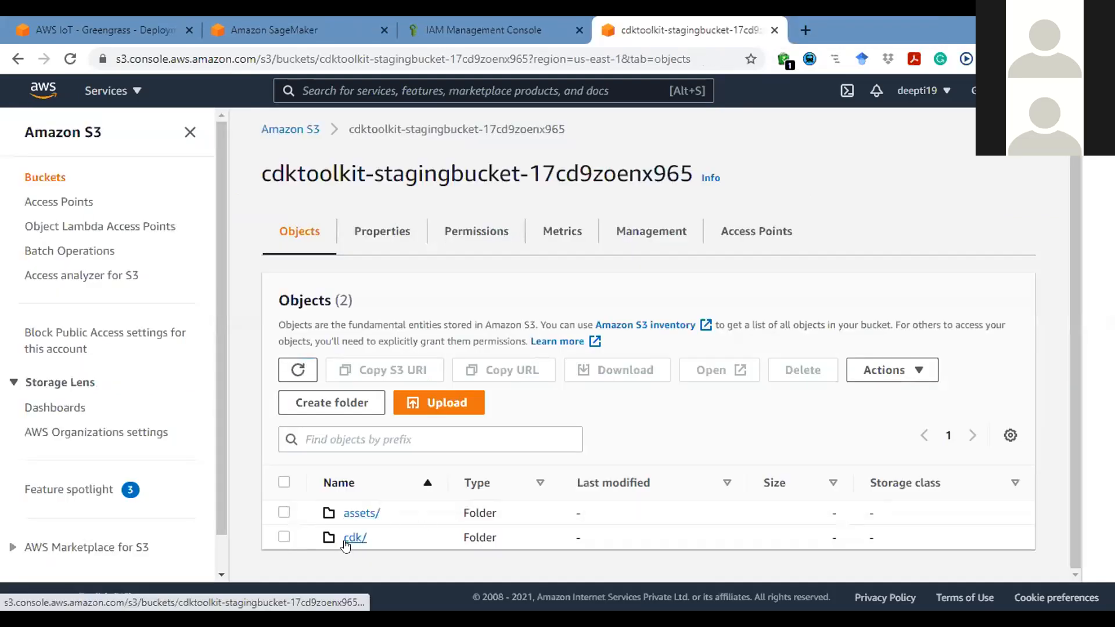
- Open the staging bucket's cdk/ folder in a new browser tab and return to the bucket's object list
right_click(356, 541)
click(400, 362)
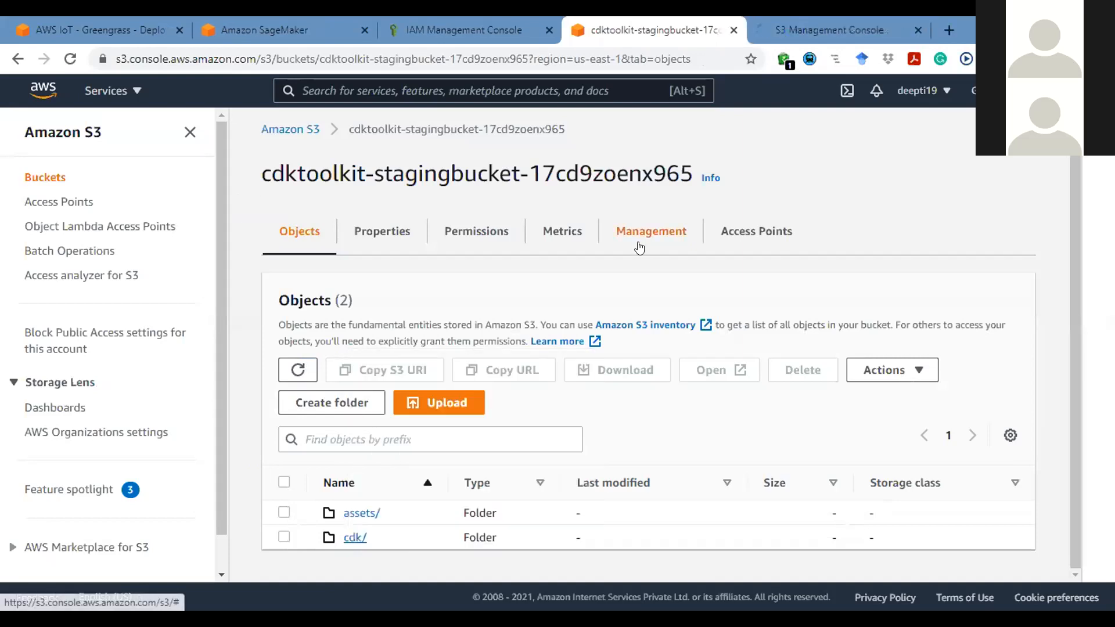
click(818, 22)
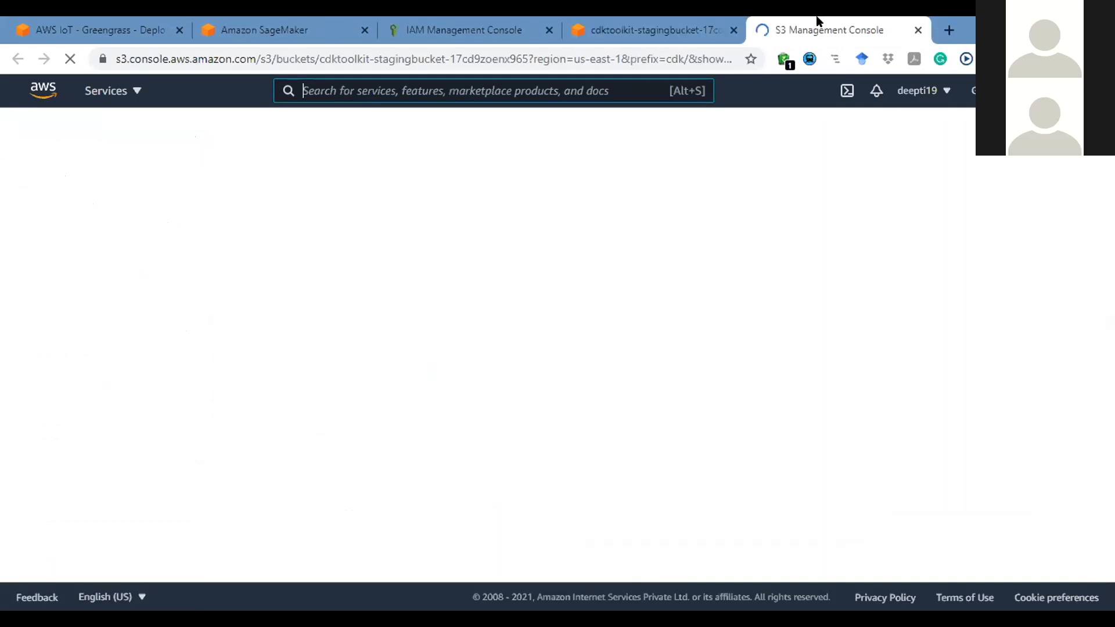
click(667, 22)
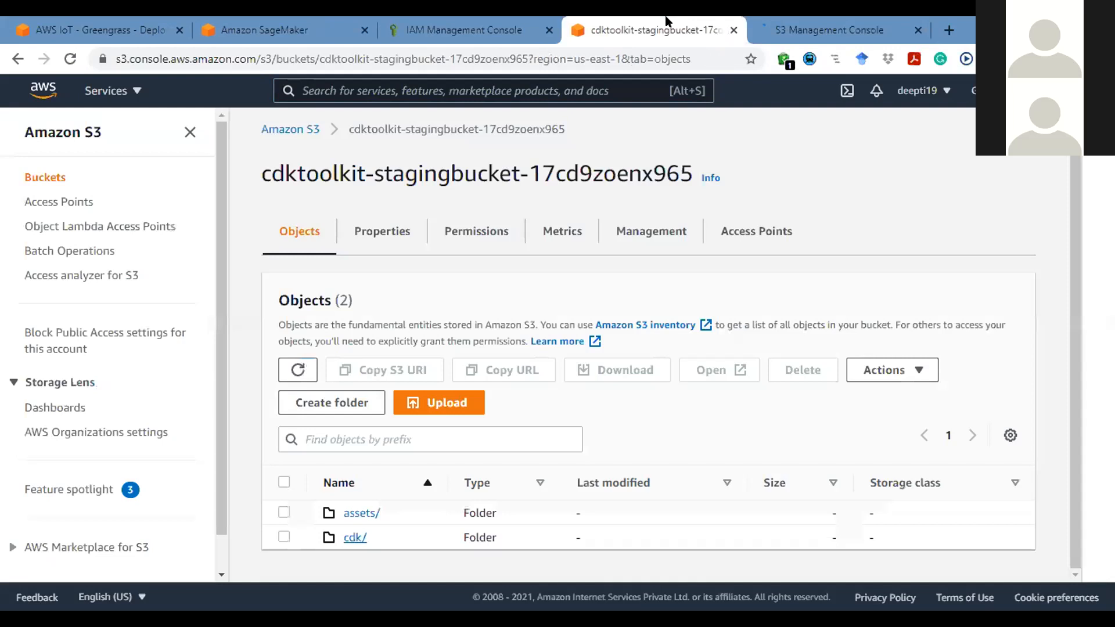
- Permanently delete the assets/ folder from the staging bucket, confirming with "permanently delete", and check the deletion status
click(282, 514)
click(784, 375)
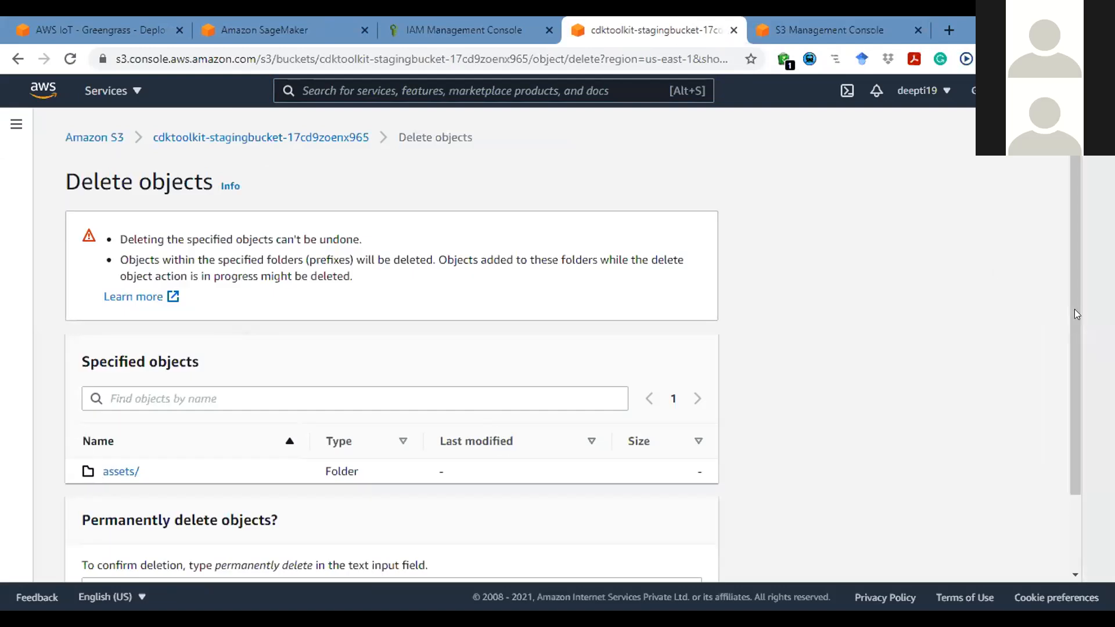
scroll(1078, 483, down, 2)
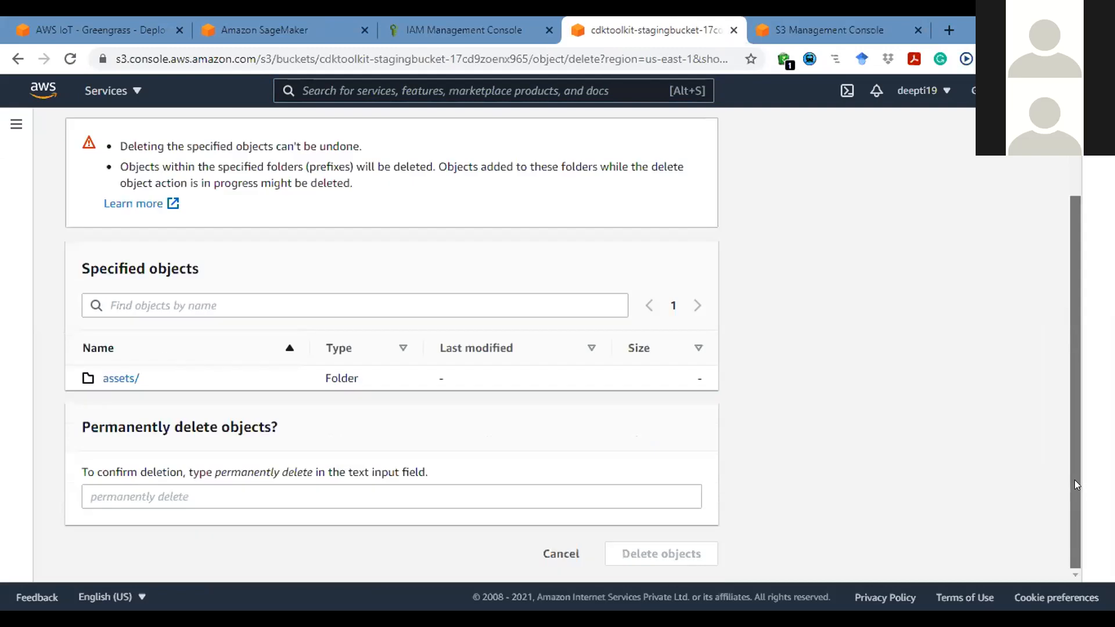
click(235, 484)
key(ctrl+v)
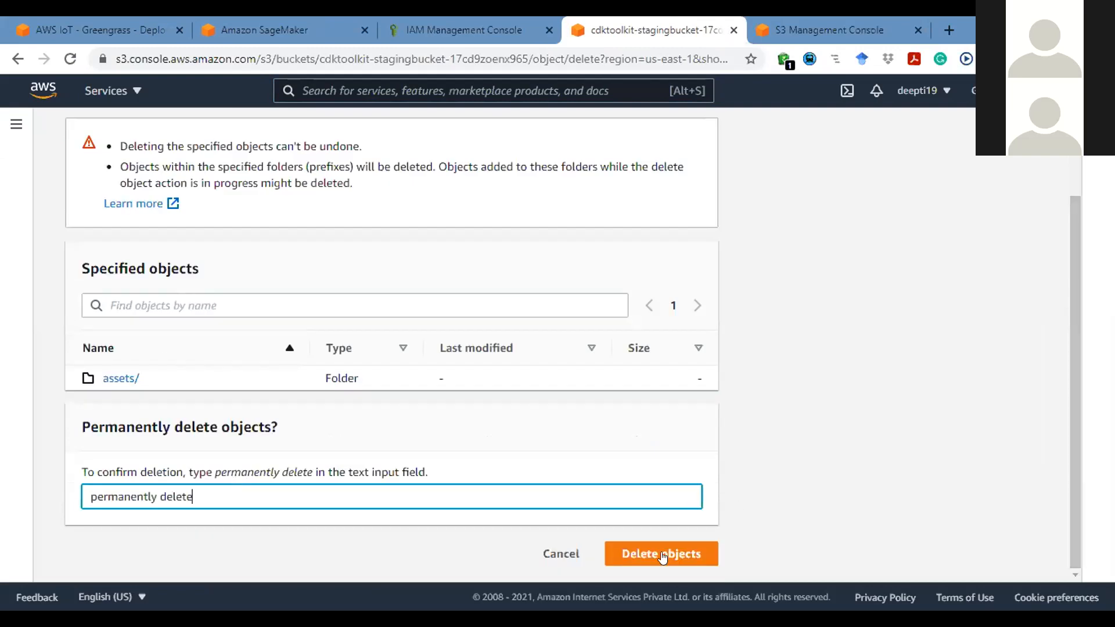
click(671, 553)
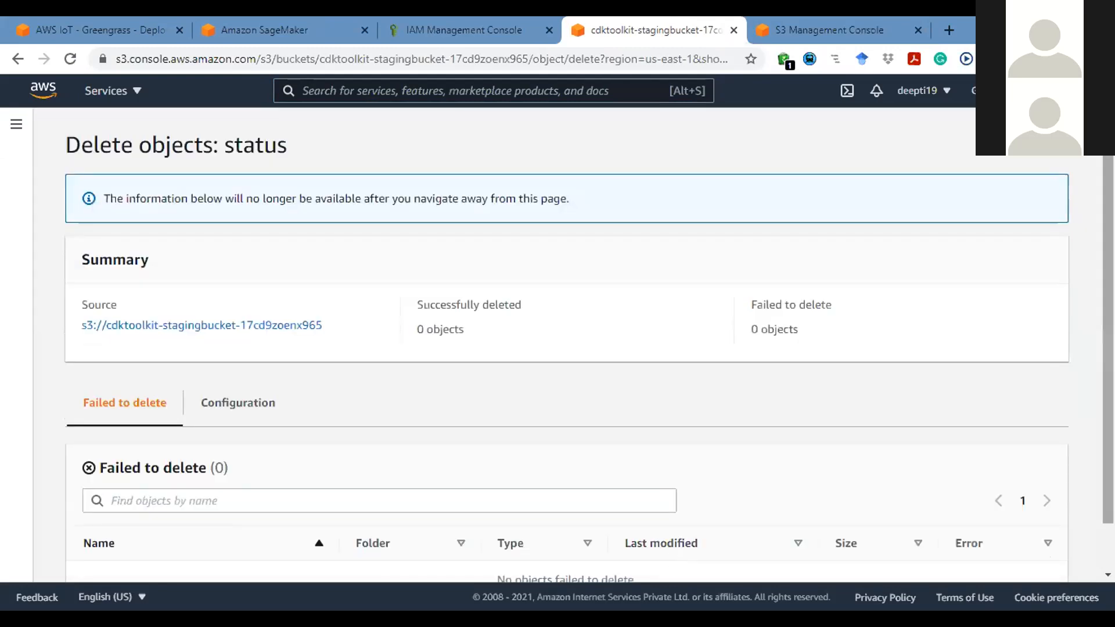
drag(1109, 330, 1108, 375)
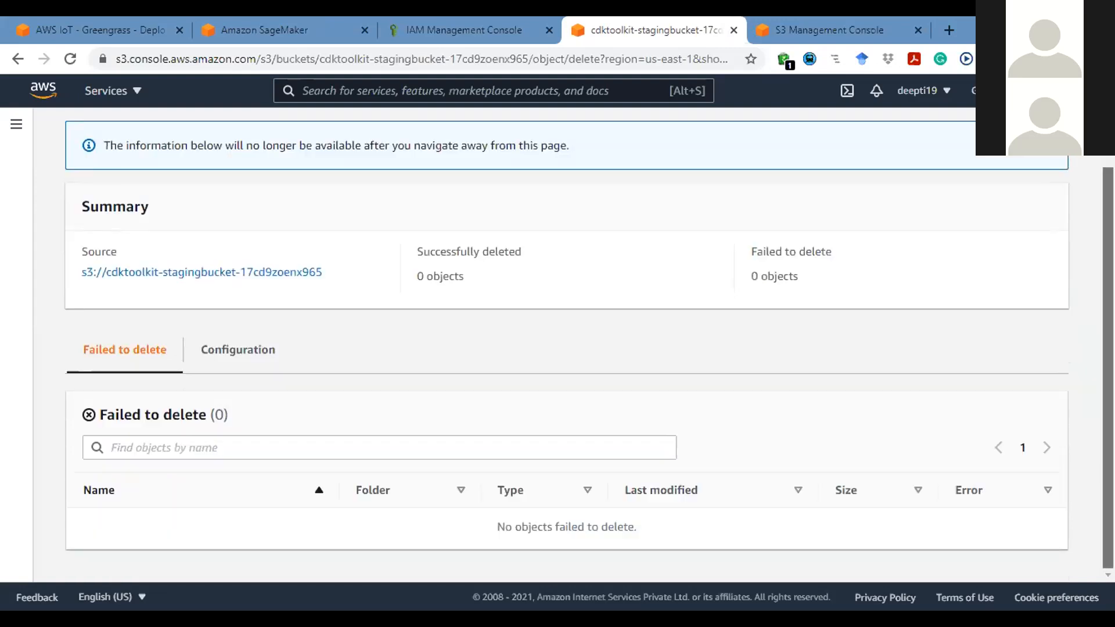
scroll(895, 283, up, 2)
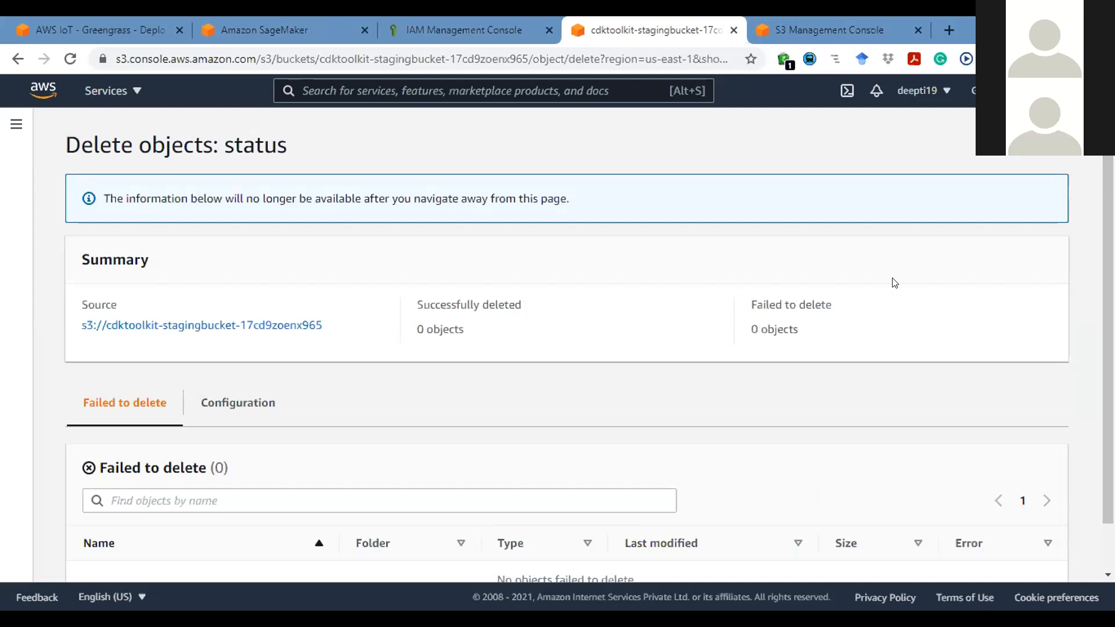
- Open EdgeAnalyticsStack/ inside the cdk/ folder and examine its yml files with their modification dates, sizes and storage classes
click(819, 23)
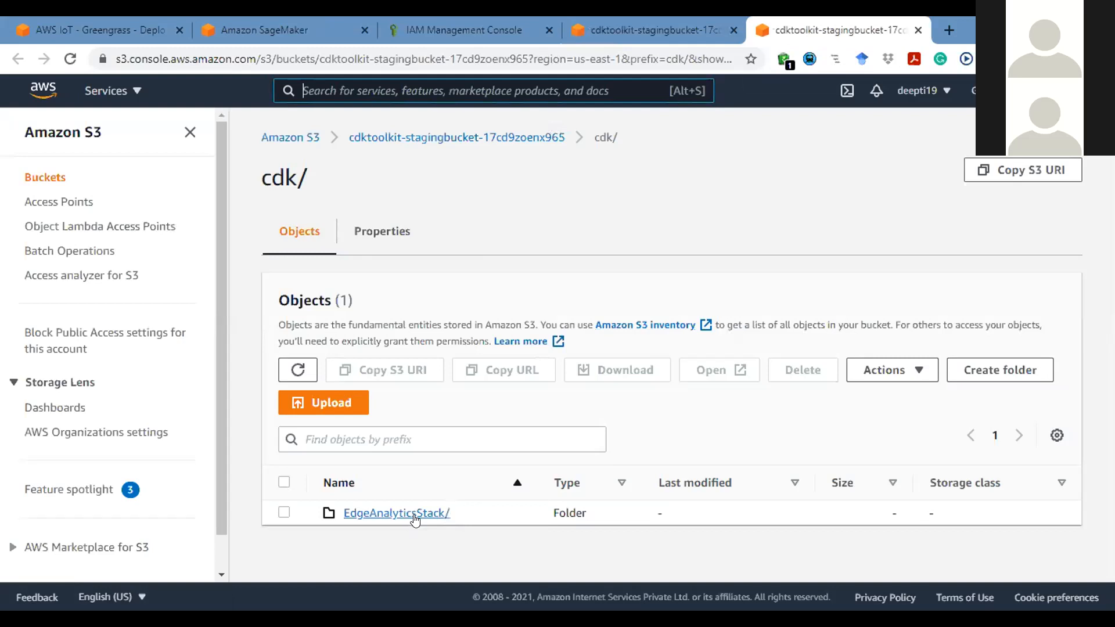
click(414, 516)
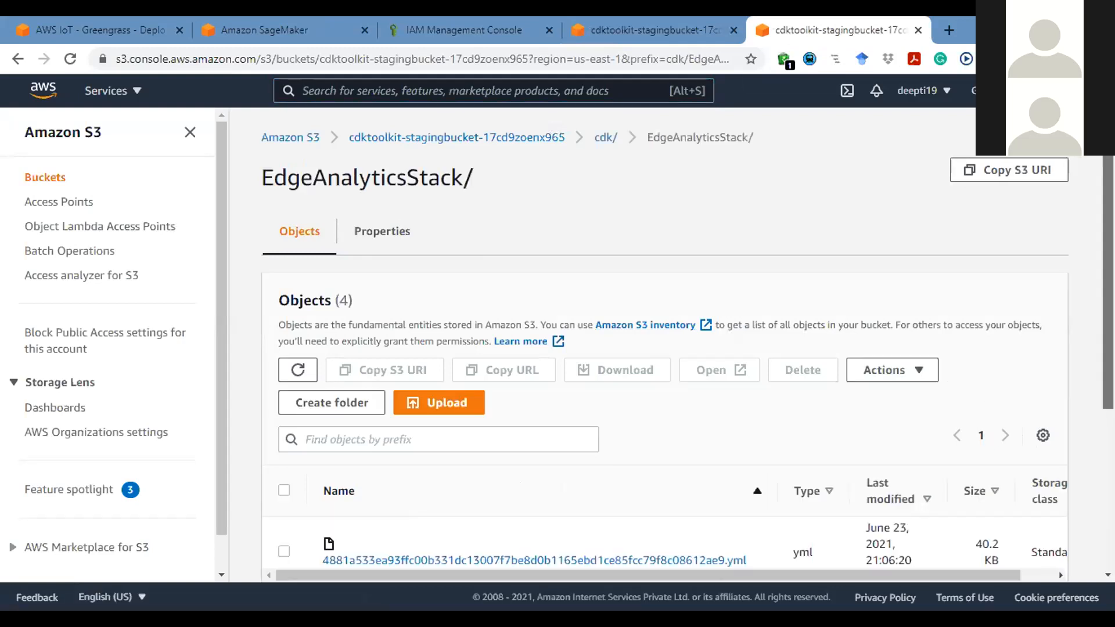
scroll(1014, 368, down, 3)
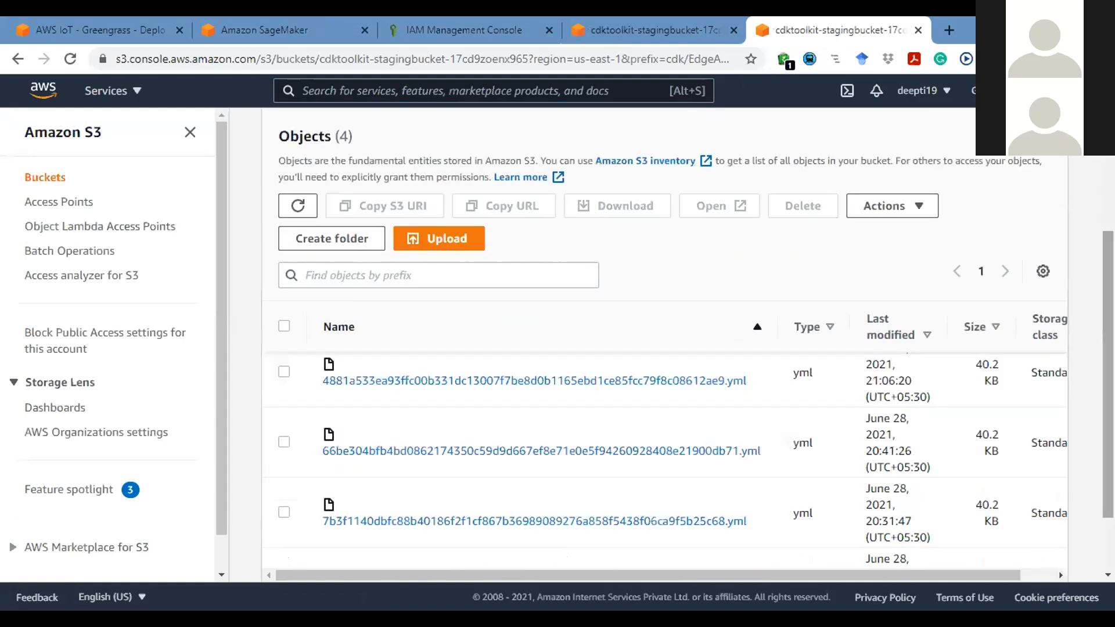
scroll(665, 442, down, 2)
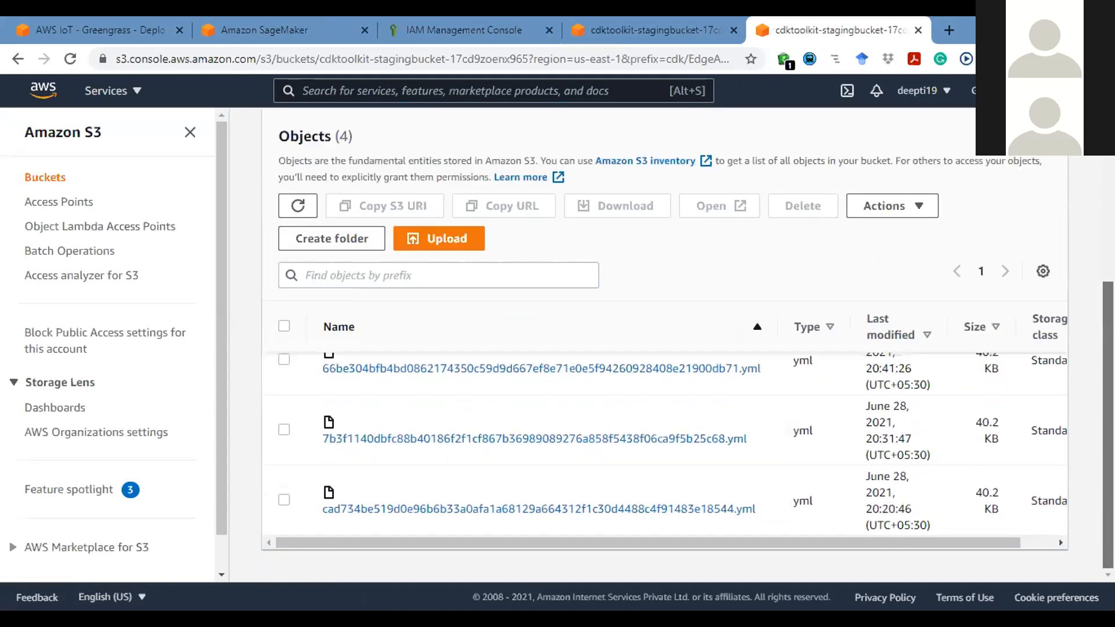
scroll(666, 442, up, 1)
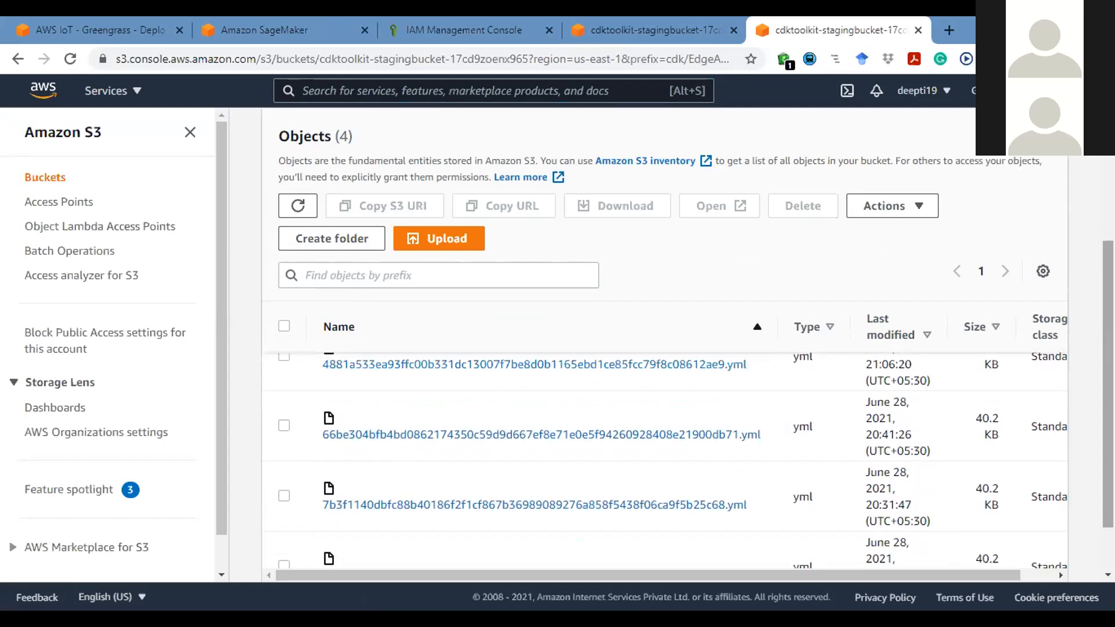
scroll(929, 531, down, 1)
drag(934, 544, 969, 543)
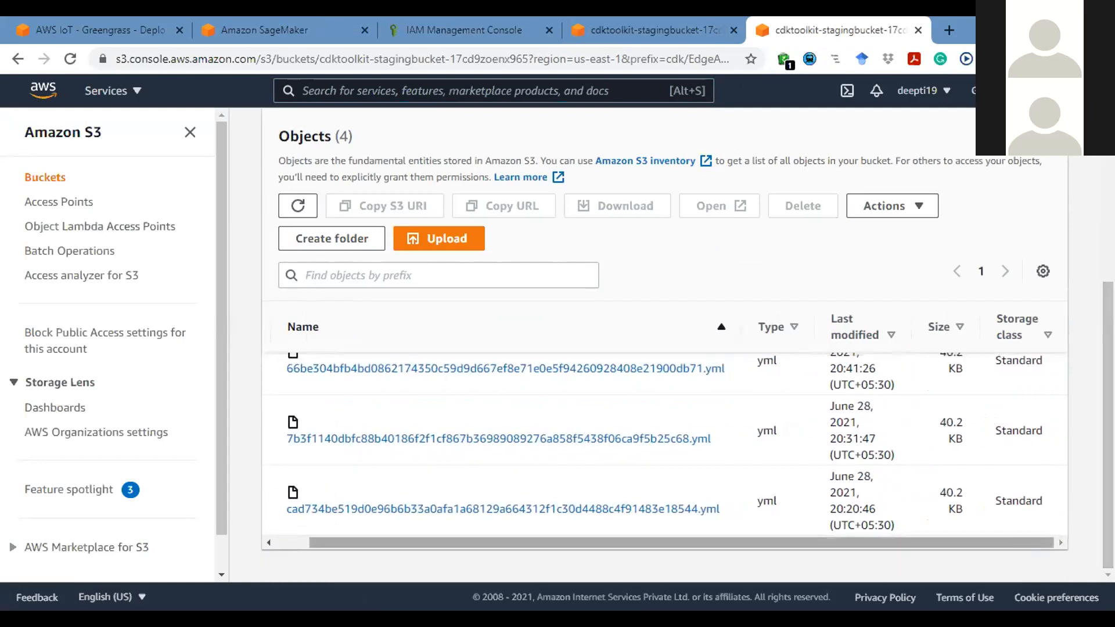
scroll(774, 263, up, 2)
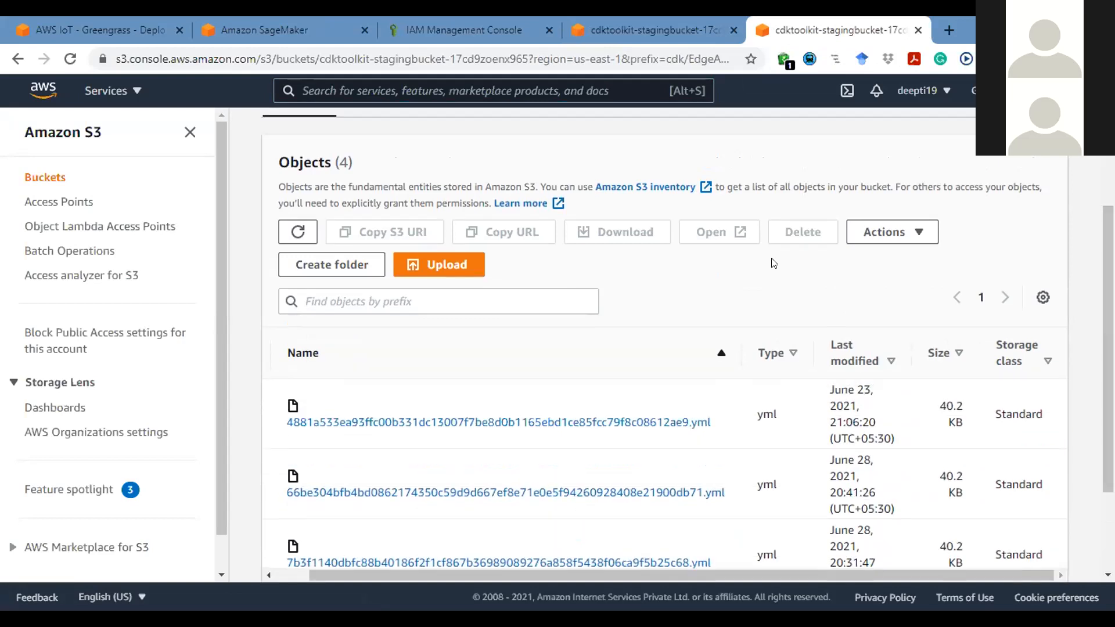
- Go back from the deletion status page to the S3 buckets list and briefly check the iottarget Greengrass deployment
click(622, 22)
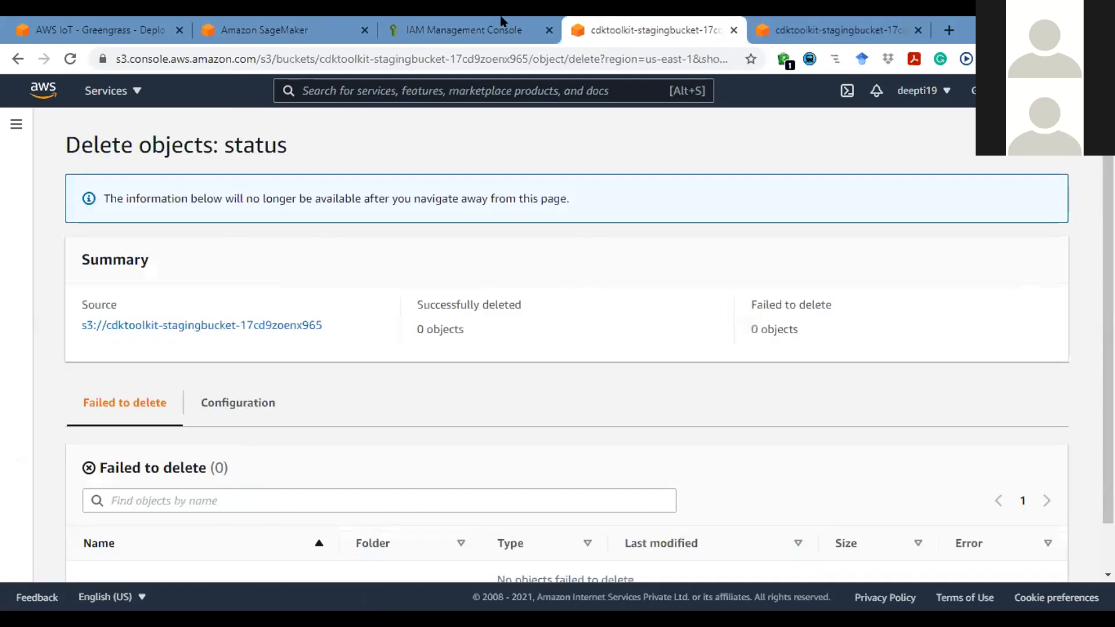
click(19, 58)
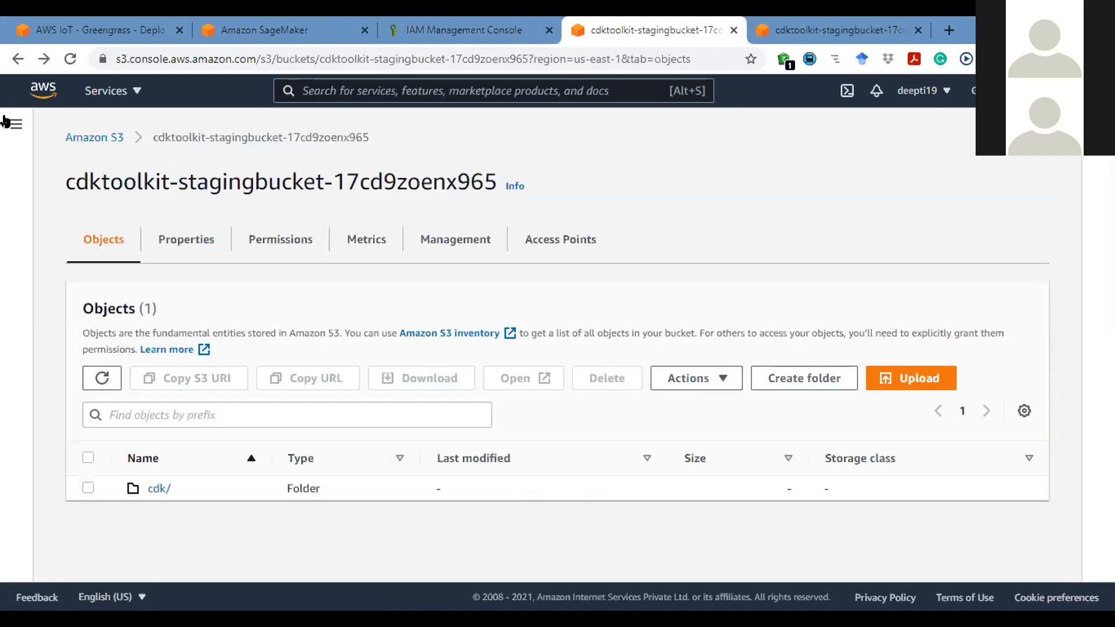
click(18, 59)
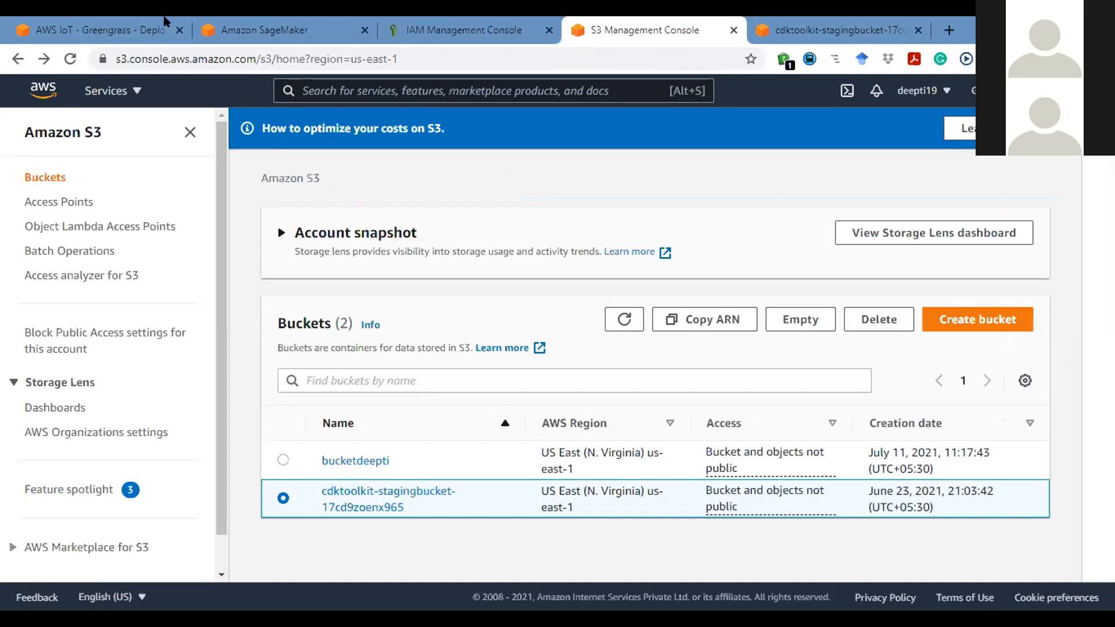
key(ctrl+1)
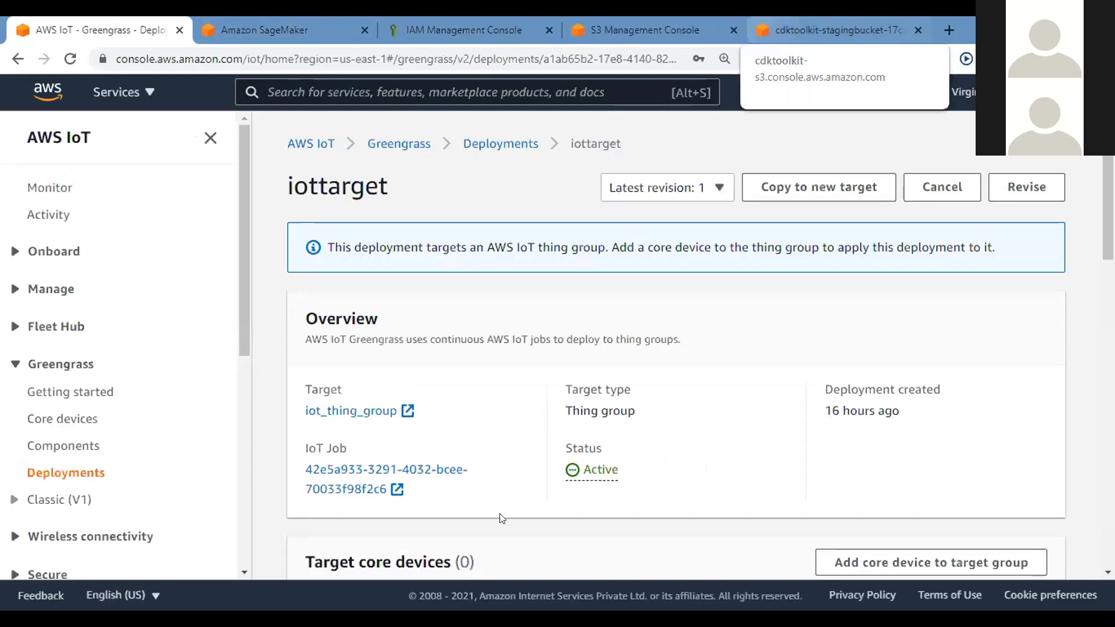
key(ctrl+4)
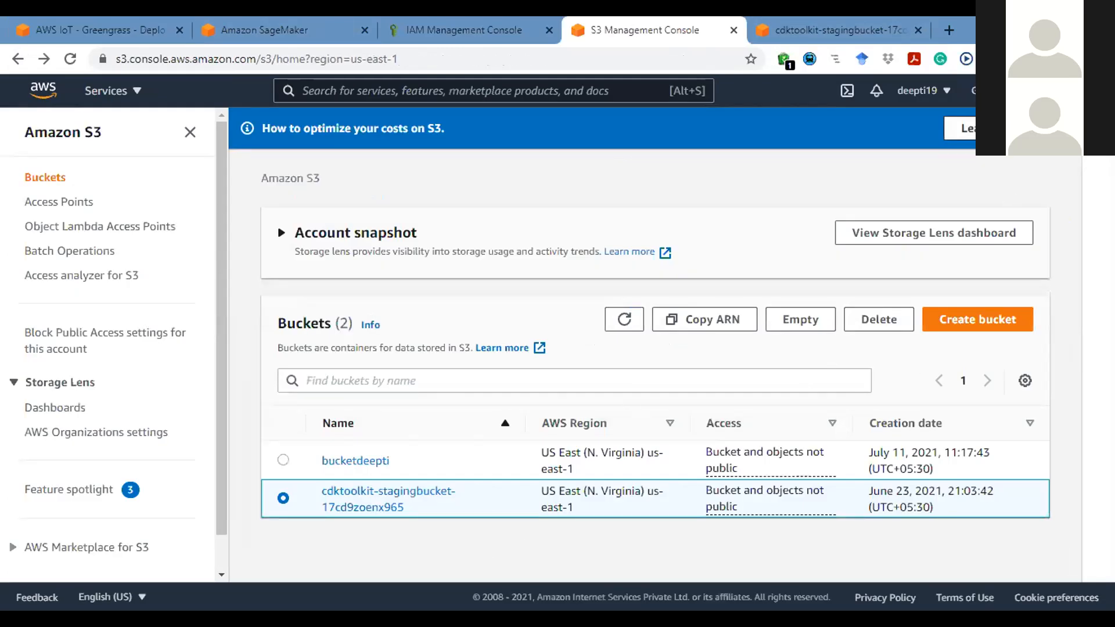
- Open the Learn more page on optimizing S3 costs and read its overview, Storage Classes and Intelligent-Tiering sections
click(961, 129)
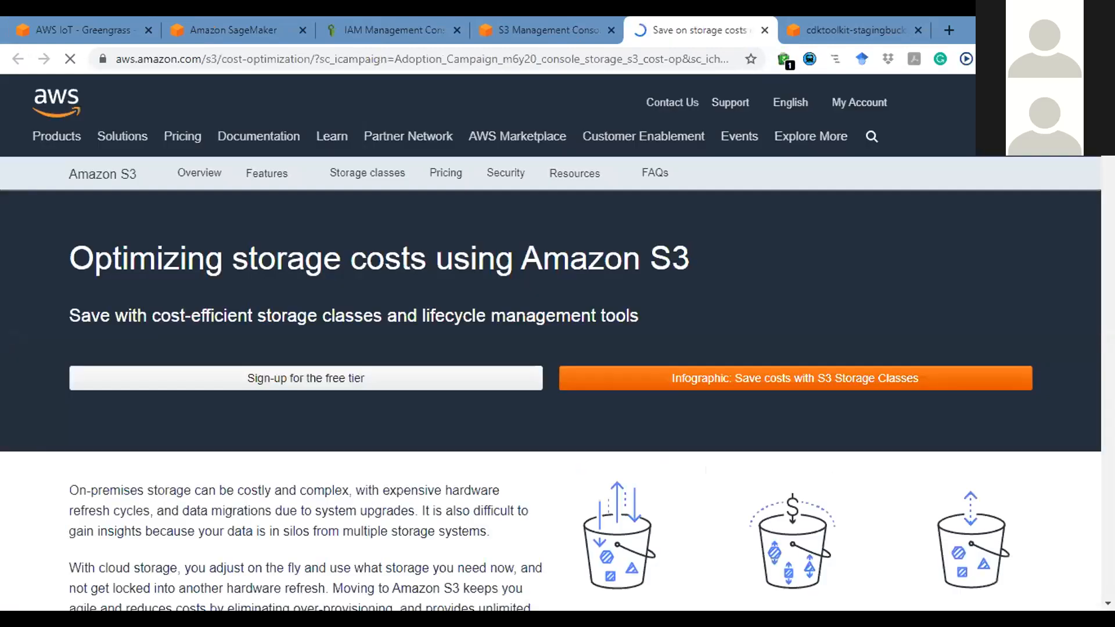
scroll(552, 348, down, 3)
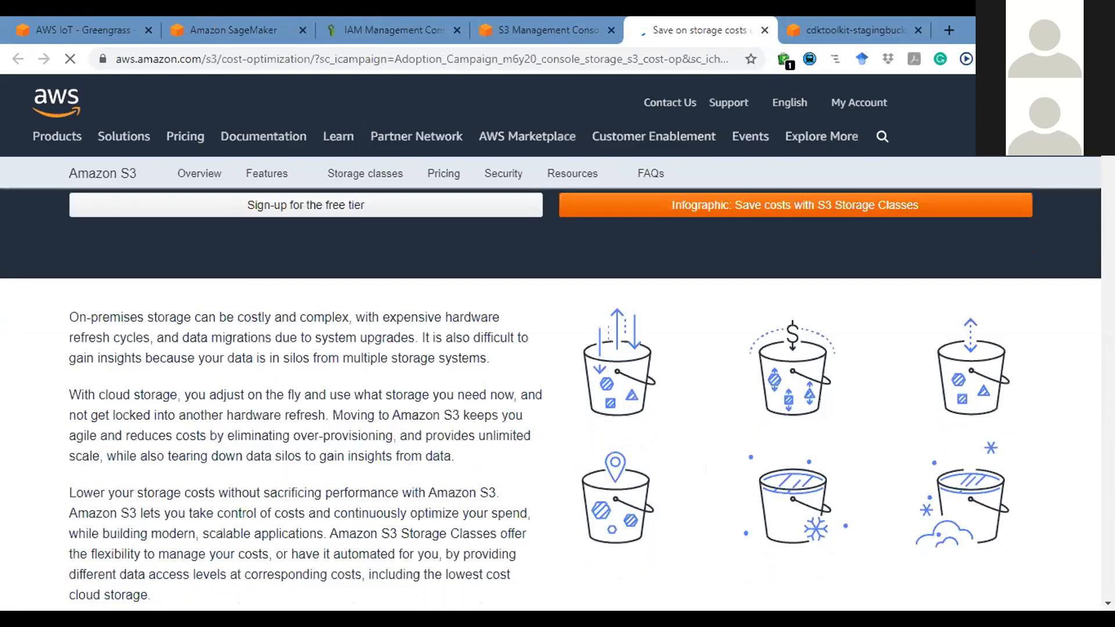
scroll(552, 348, up, 2)
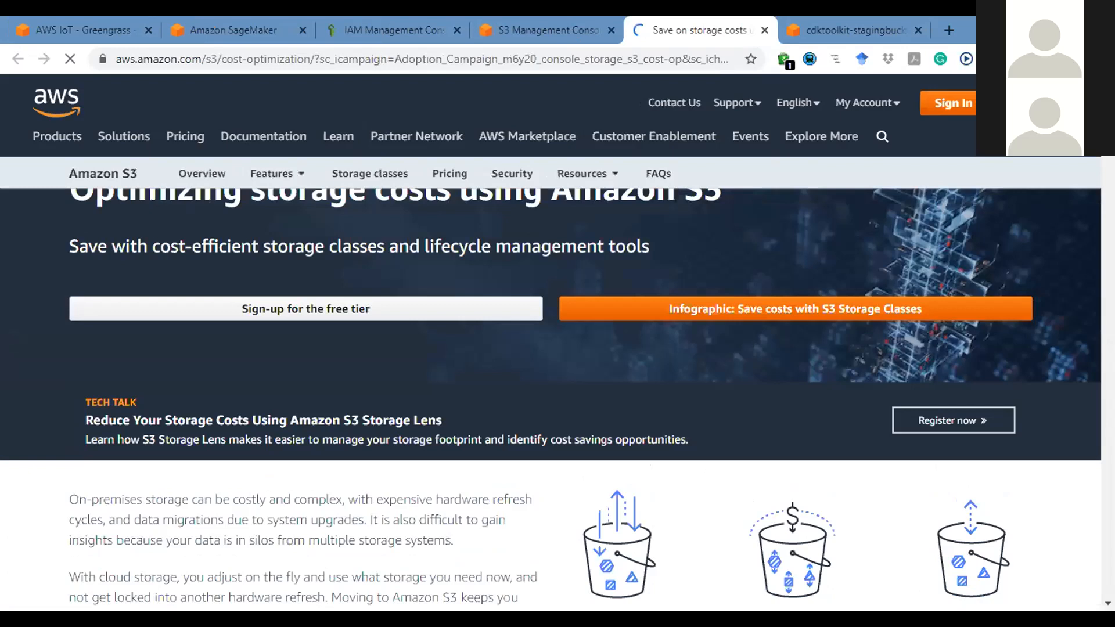
scroll(552, 349, up, 1)
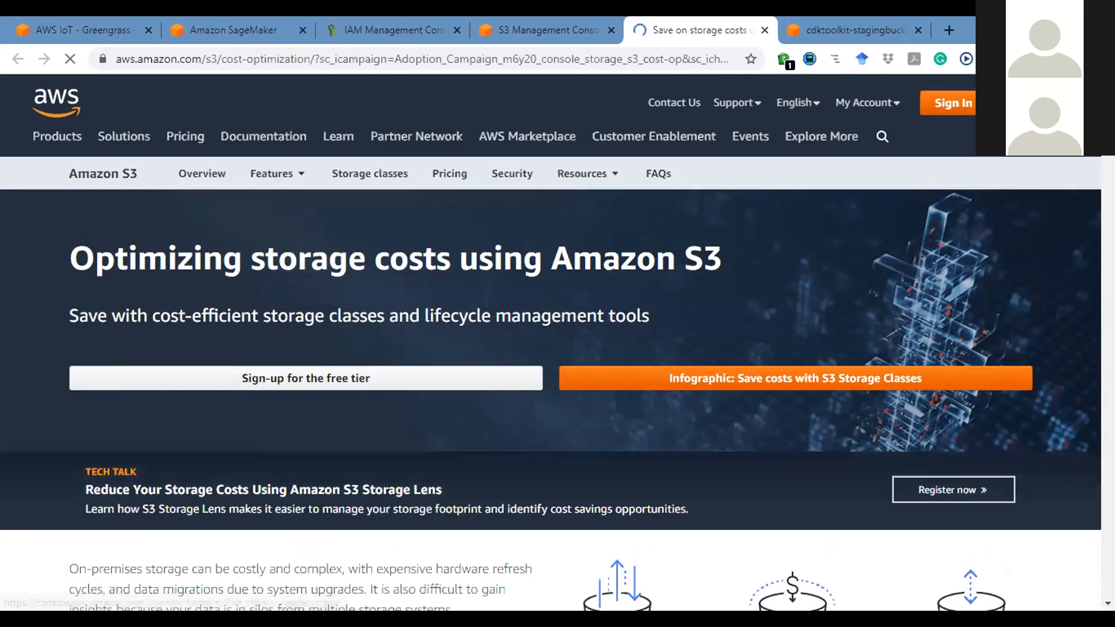
scroll(551, 400, down, 3)
scroll(552, 400, up, 2)
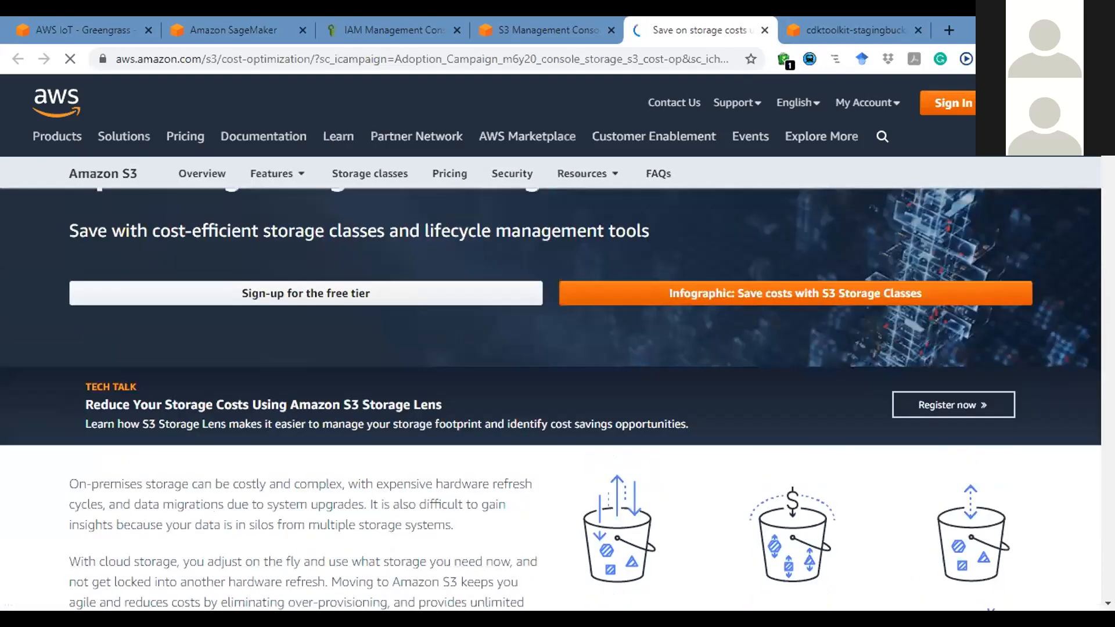
scroll(552, 399, up, 2)
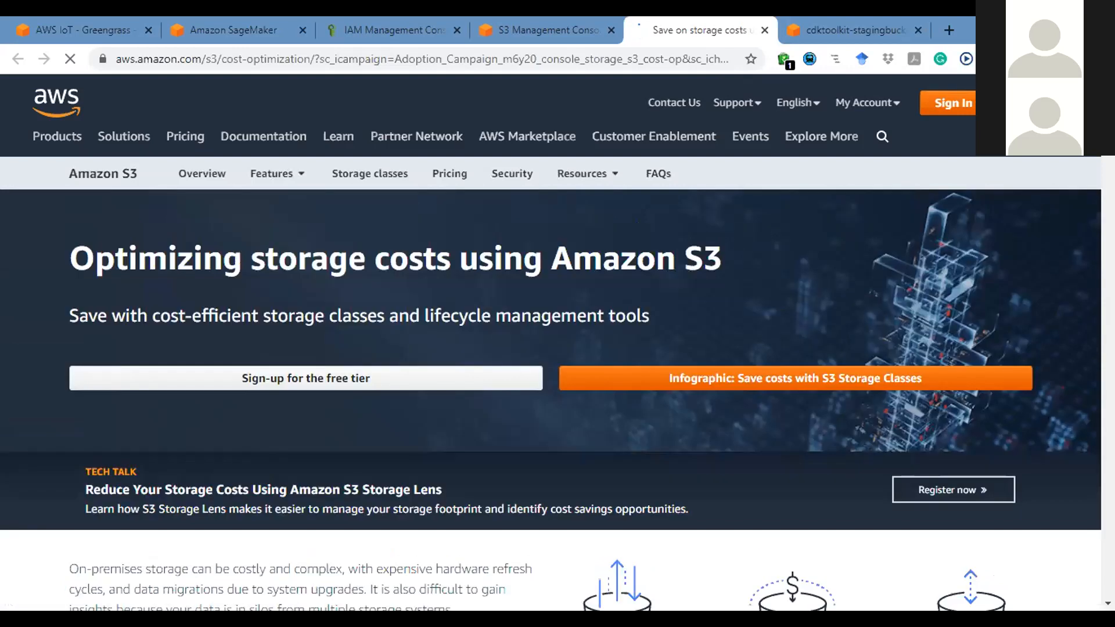
scroll(552, 399, down, 3)
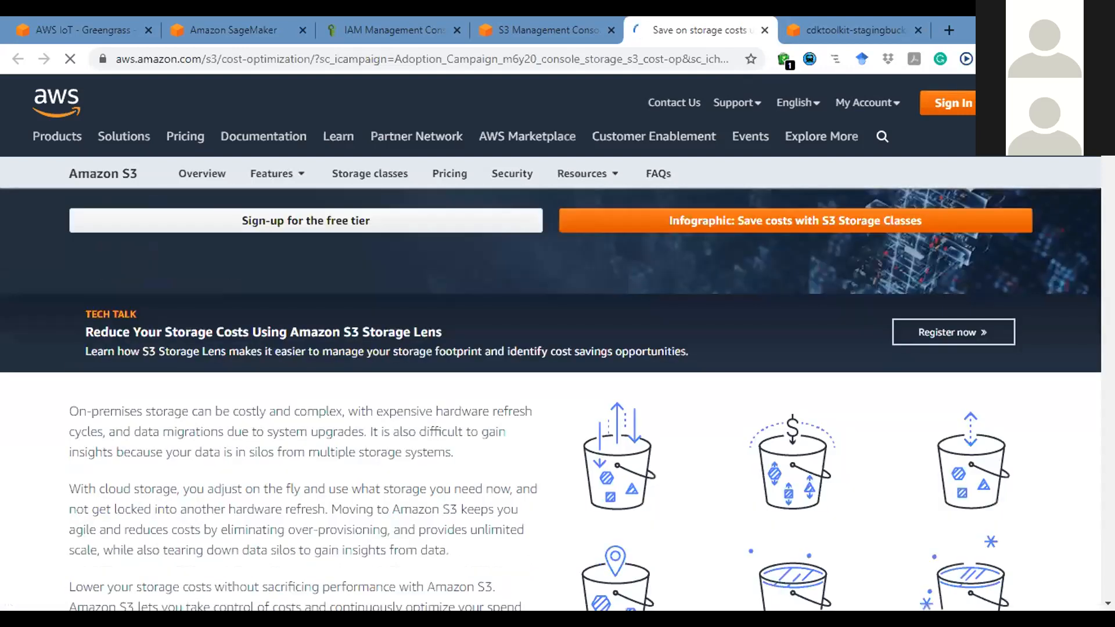
scroll(552, 400, down, 2)
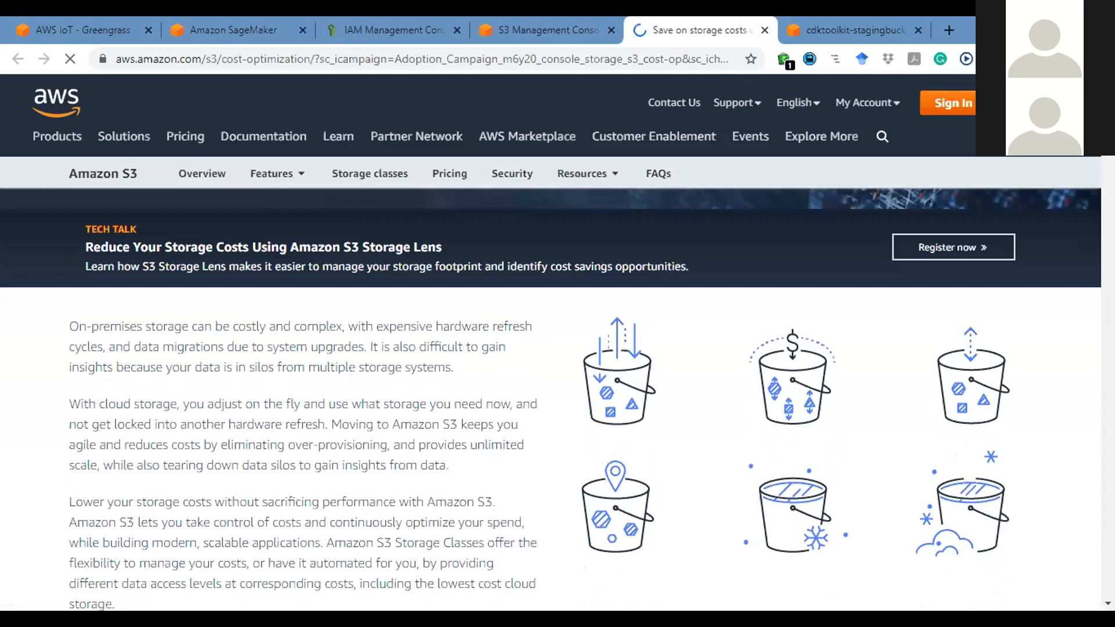
scroll(552, 399, down, 3)
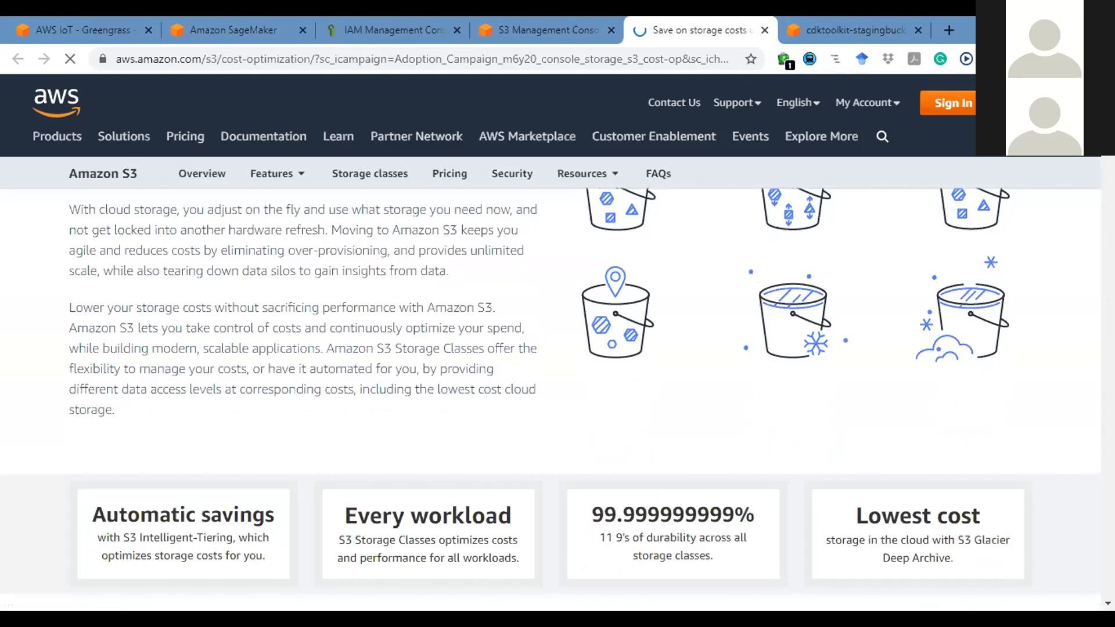
scroll(552, 399, up, 1)
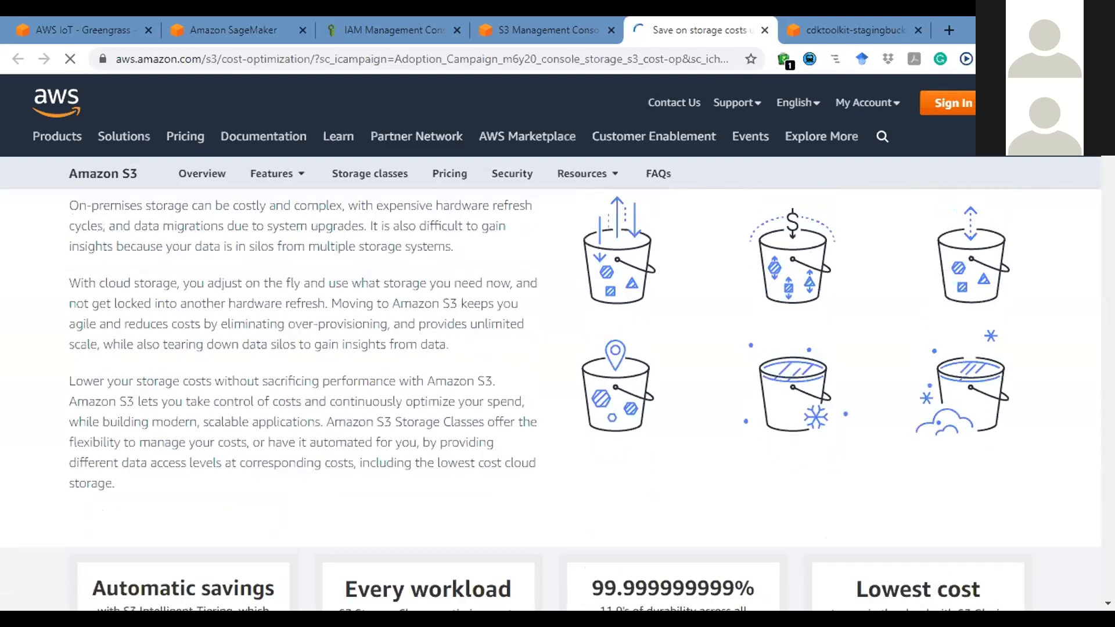
scroll(552, 399, up, 3)
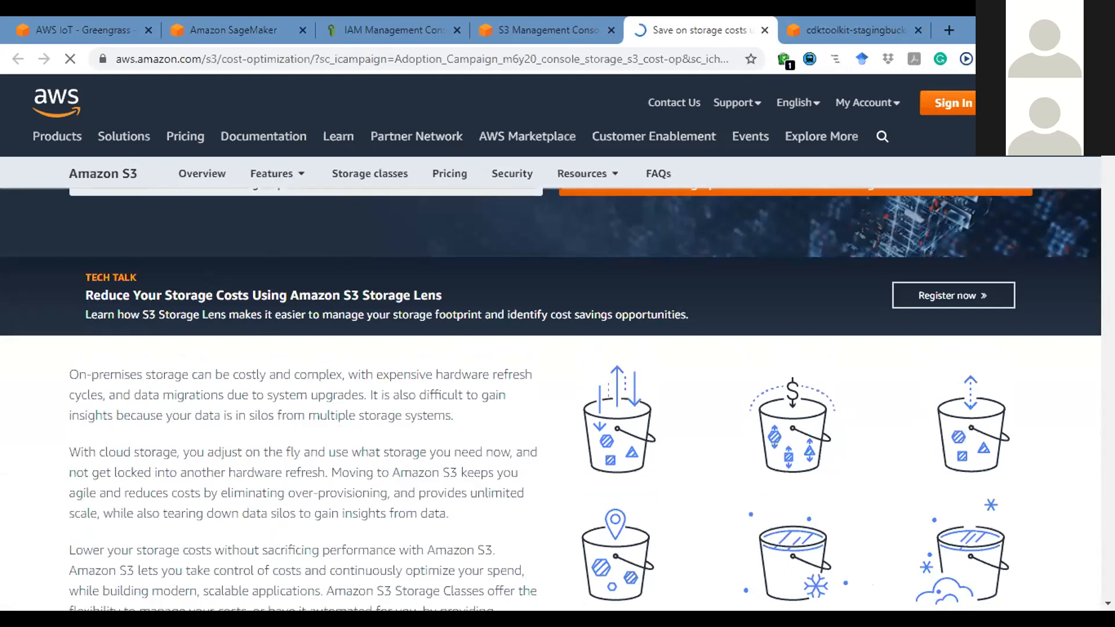
scroll(552, 399, down, 7)
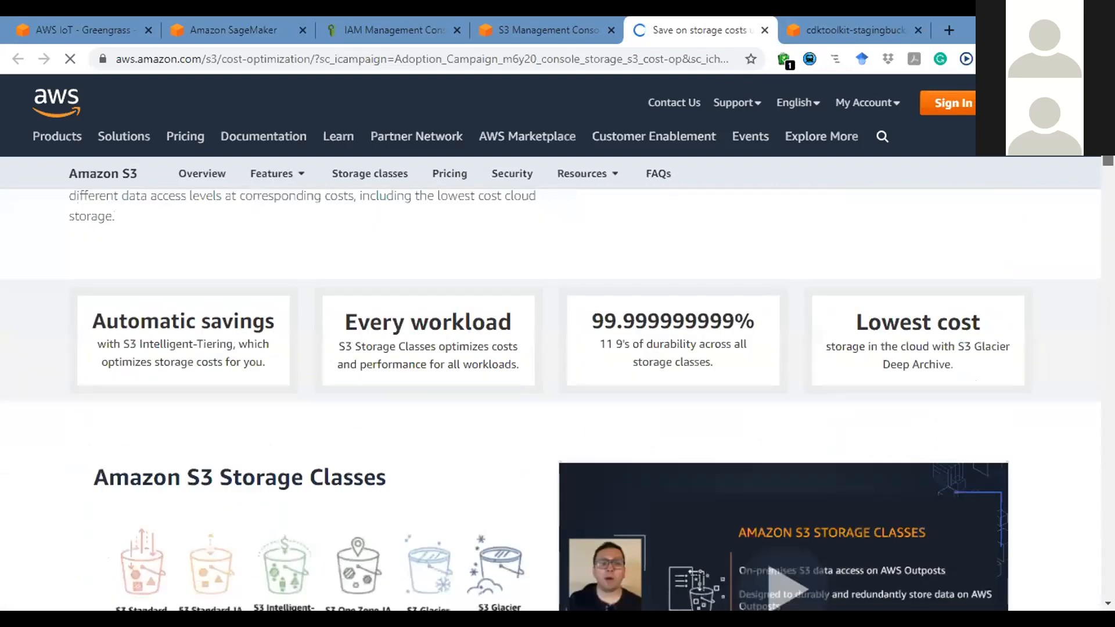
scroll(552, 399, down, 7)
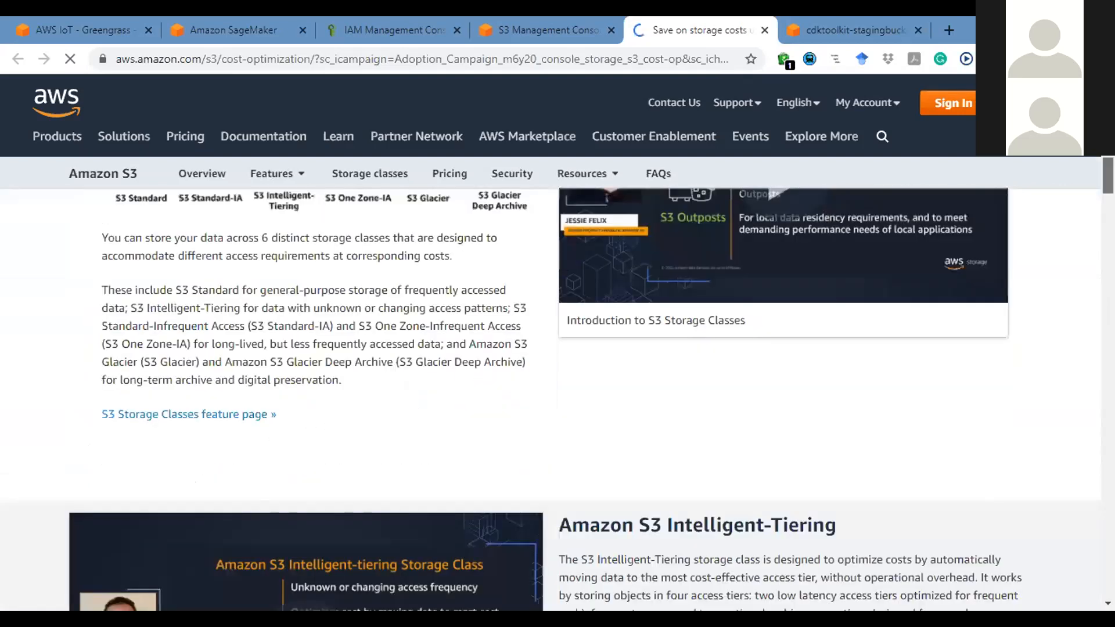
scroll(552, 399, down, 1)
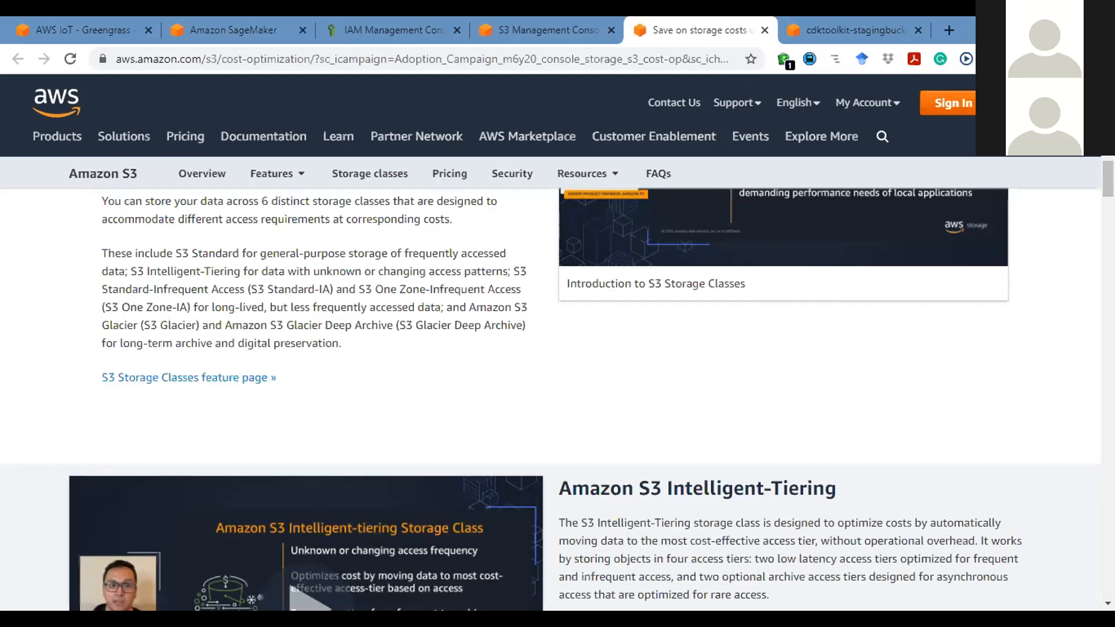
- Open the Amazon S3 pricing page and look over the storage charges for the US East (Ohio) region
click(449, 172)
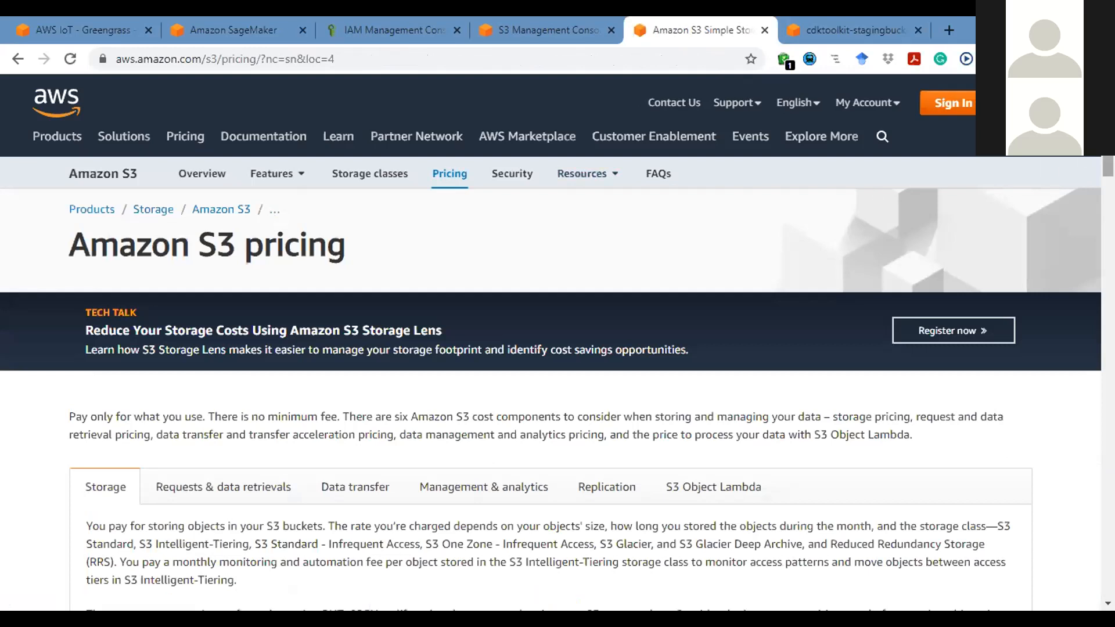
scroll(557, 401, down, 4)
scroll(558, 401, down, 3)
scroll(954, 314, down, 1)
scroll(954, 314, down, 7)
scroll(887, 434, up, 9)
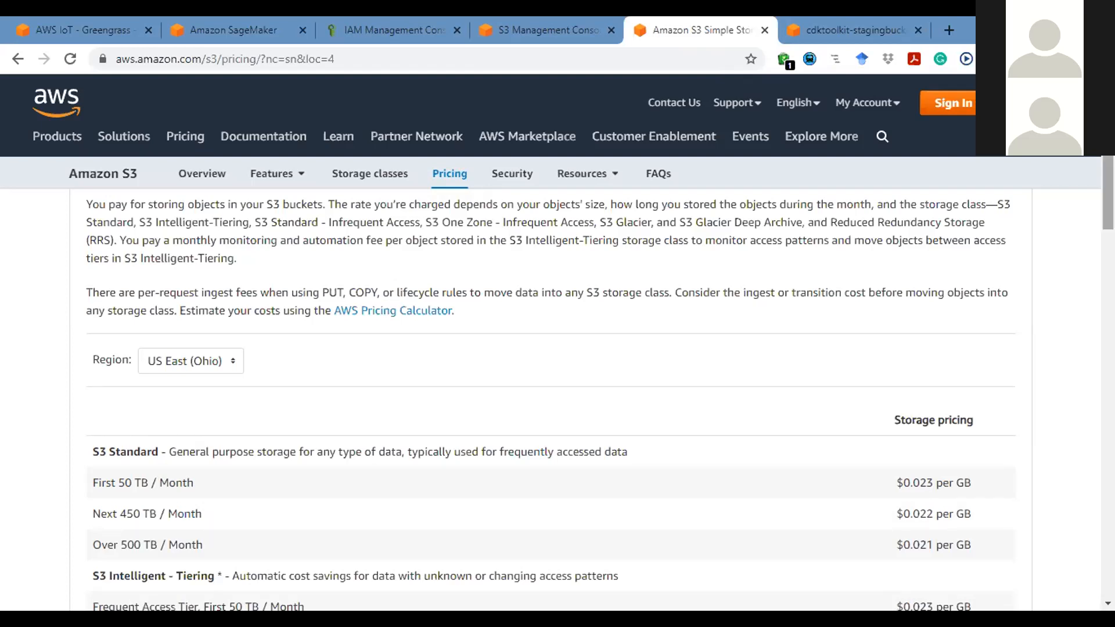
- Compare the monthly storage prices of S3 Standard, Intelligent-Tiering, Infrequent Access, Glacier and Glacier Deep Archive
scroll(581, 401, down, 3)
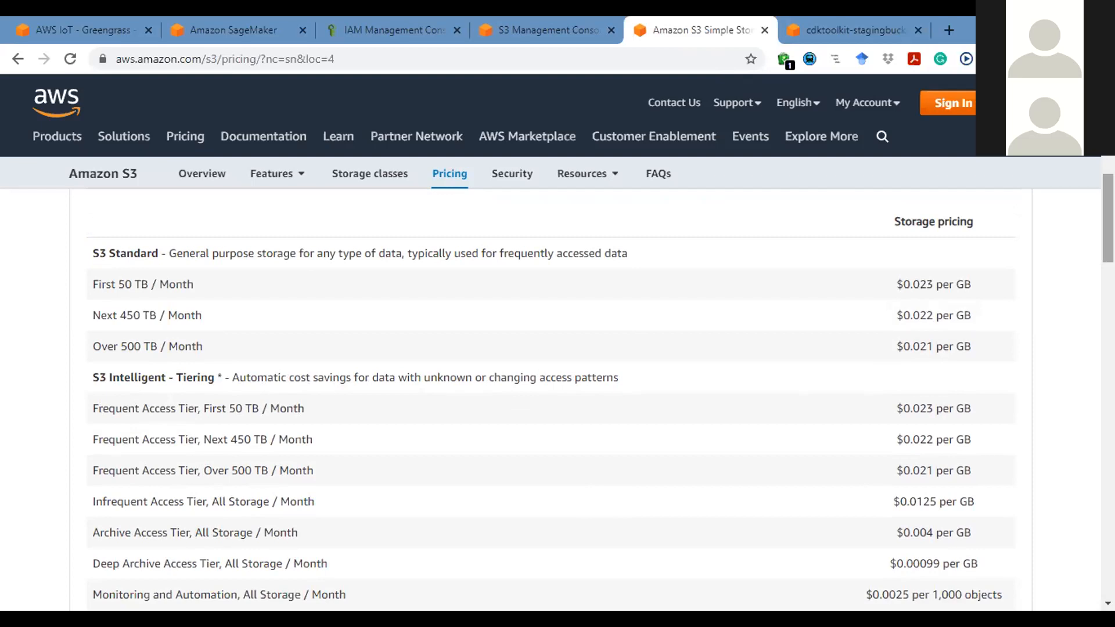
scroll(552, 401, down, 5)
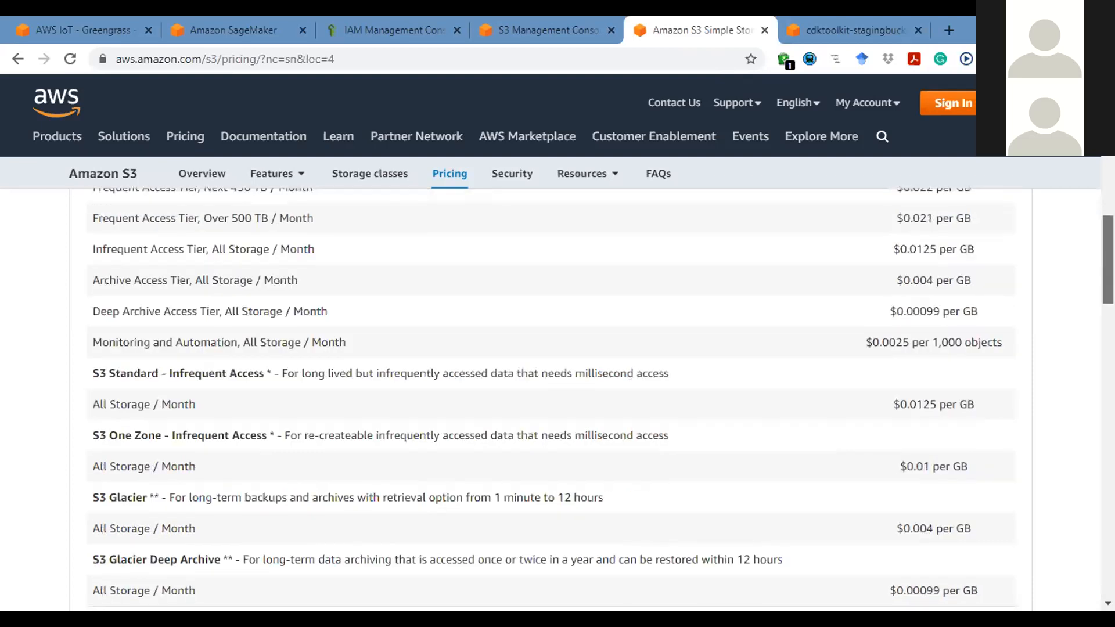
scroll(552, 401, down, 2)
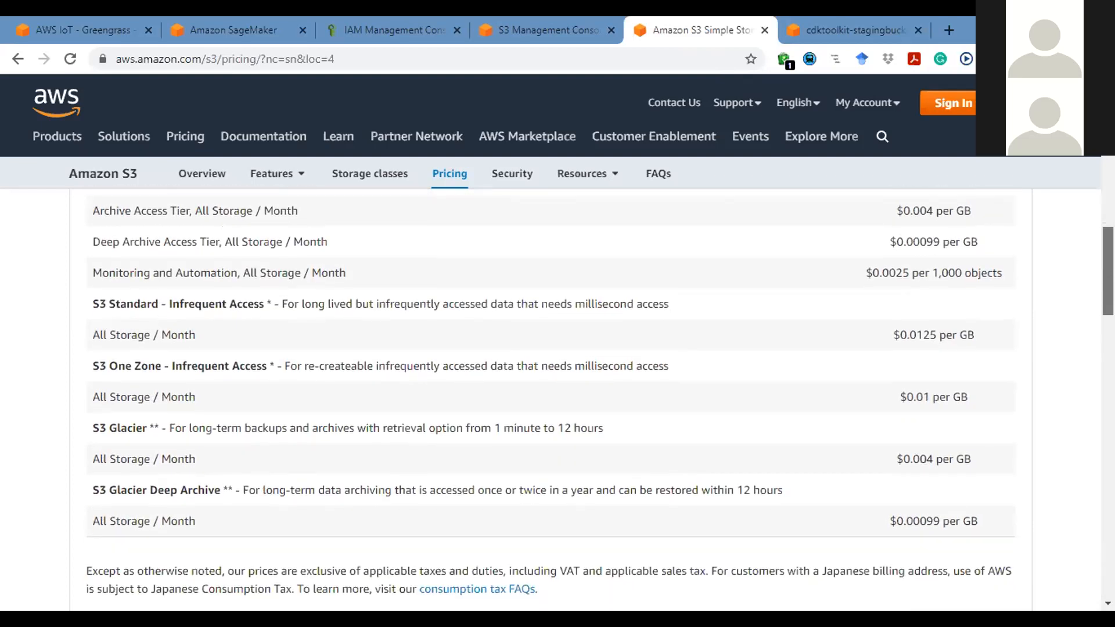
scroll(552, 401, up, 1)
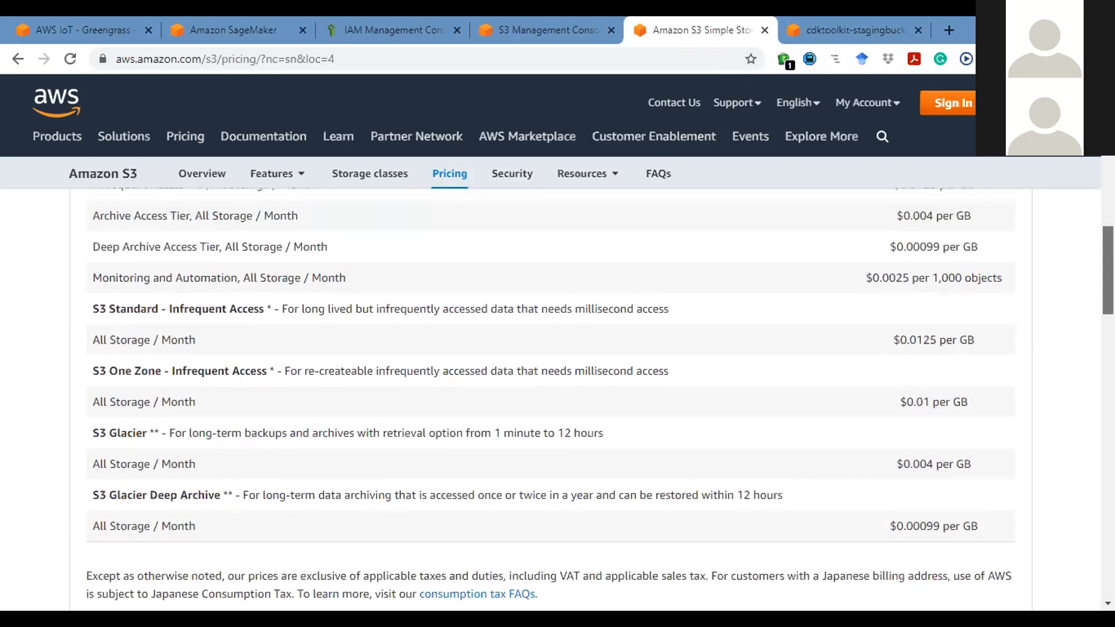
scroll(551, 401, up, 2)
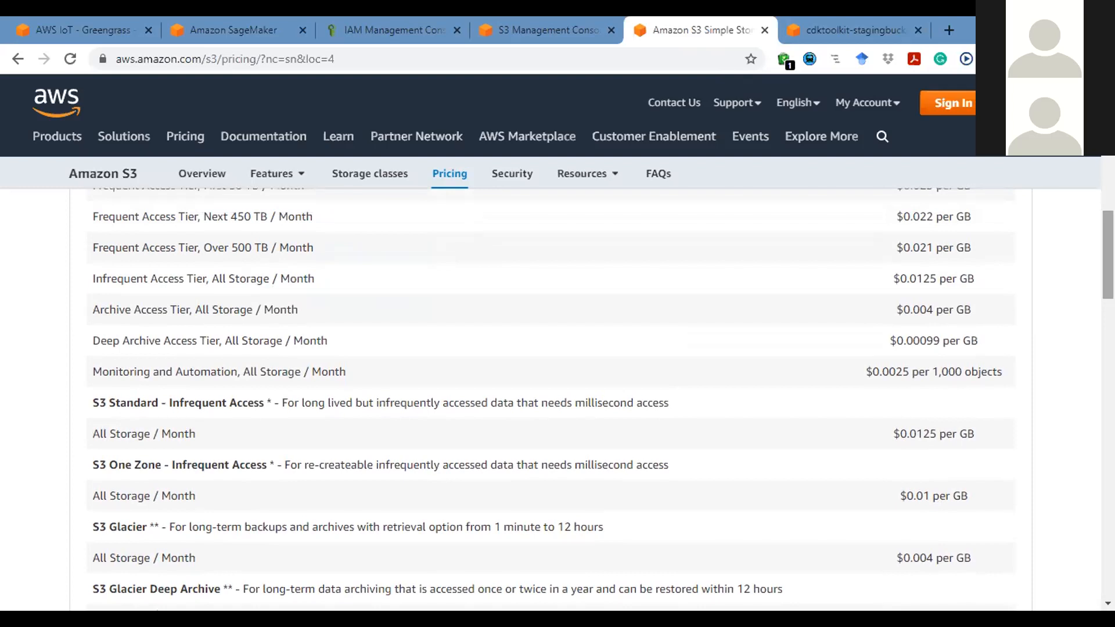
scroll(552, 401, up, 4)
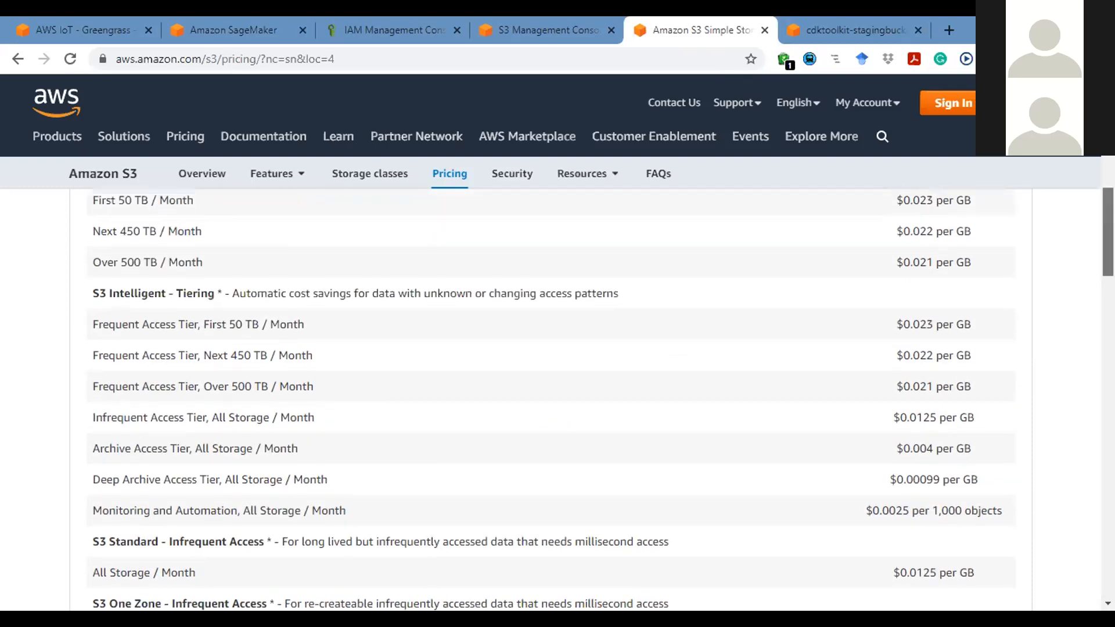
scroll(552, 401, up, 1)
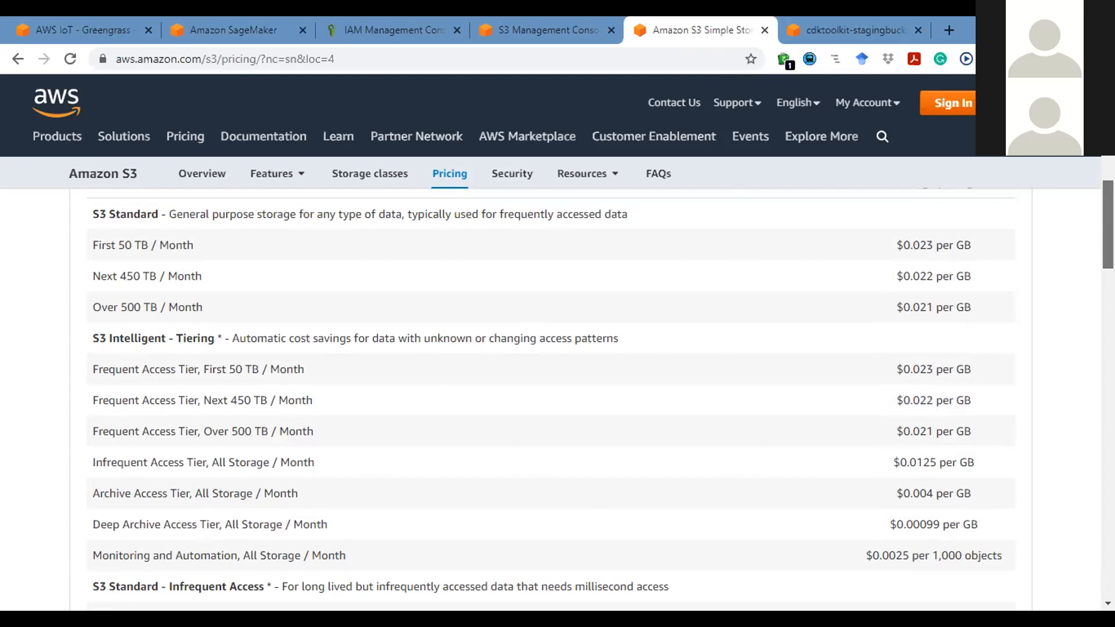
scroll(552, 401, down, 1)
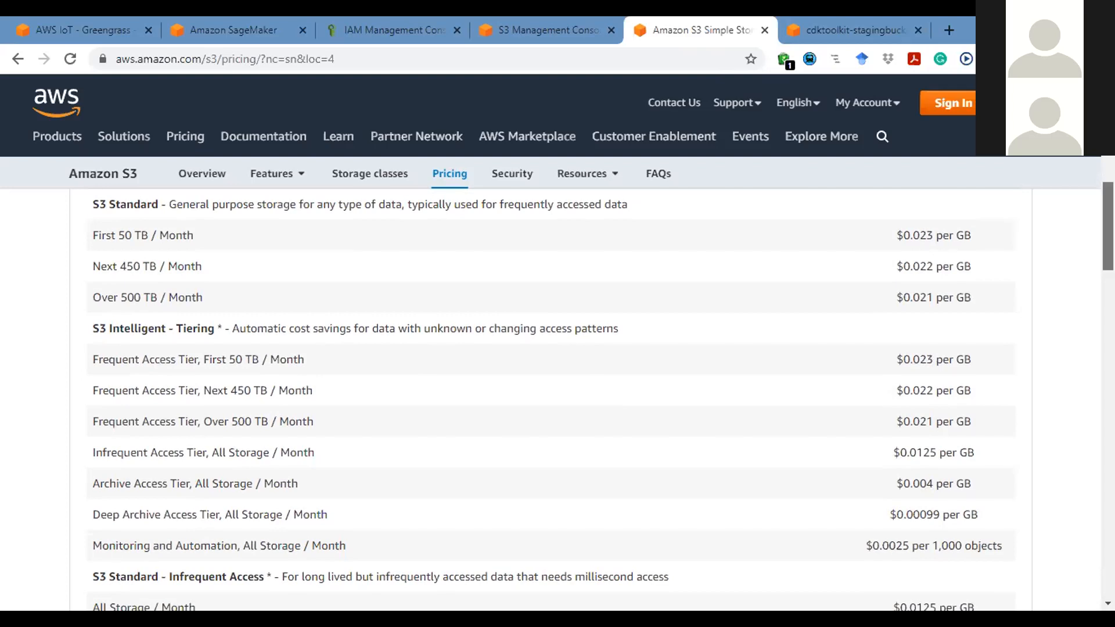
scroll(552, 401, down, 1)
scroll(552, 401, down, 1)
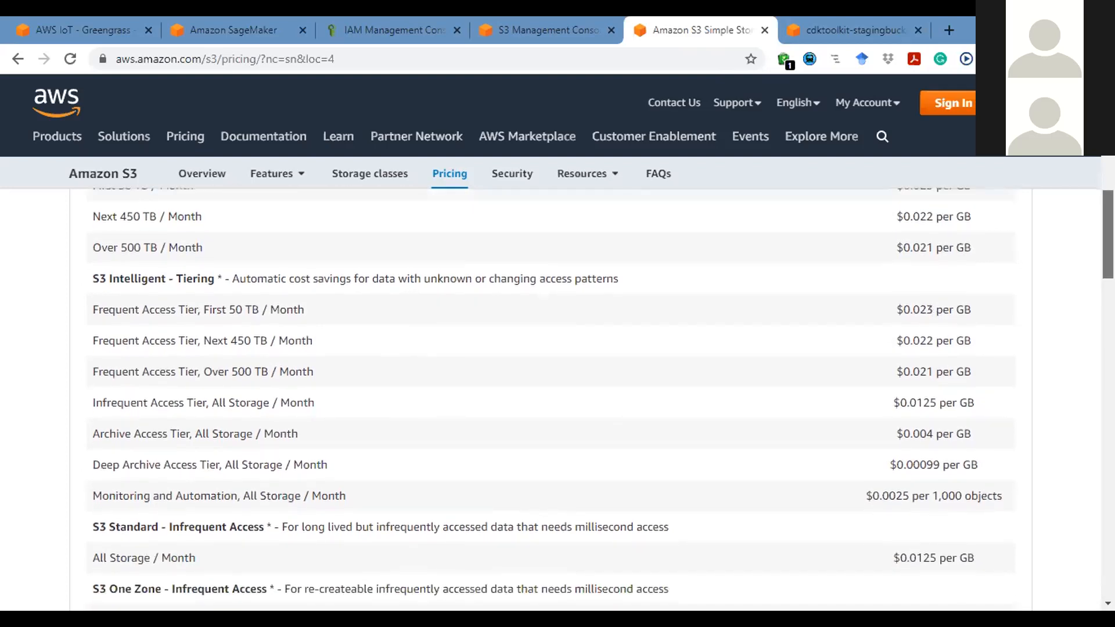
scroll(552, 401, down, 1)
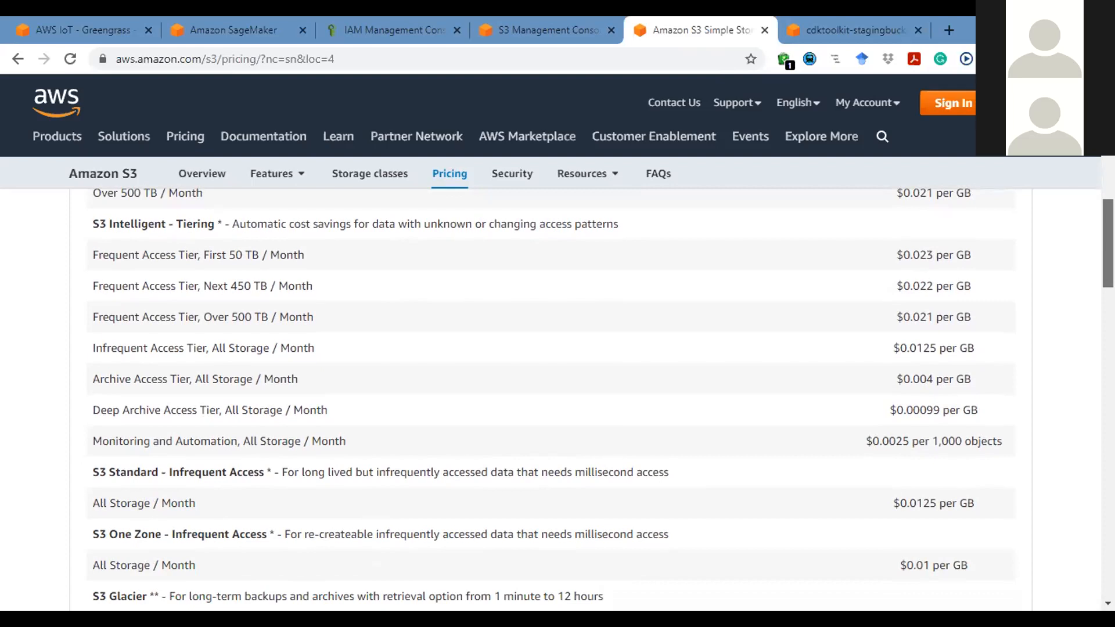
scroll(552, 401, down, 1)
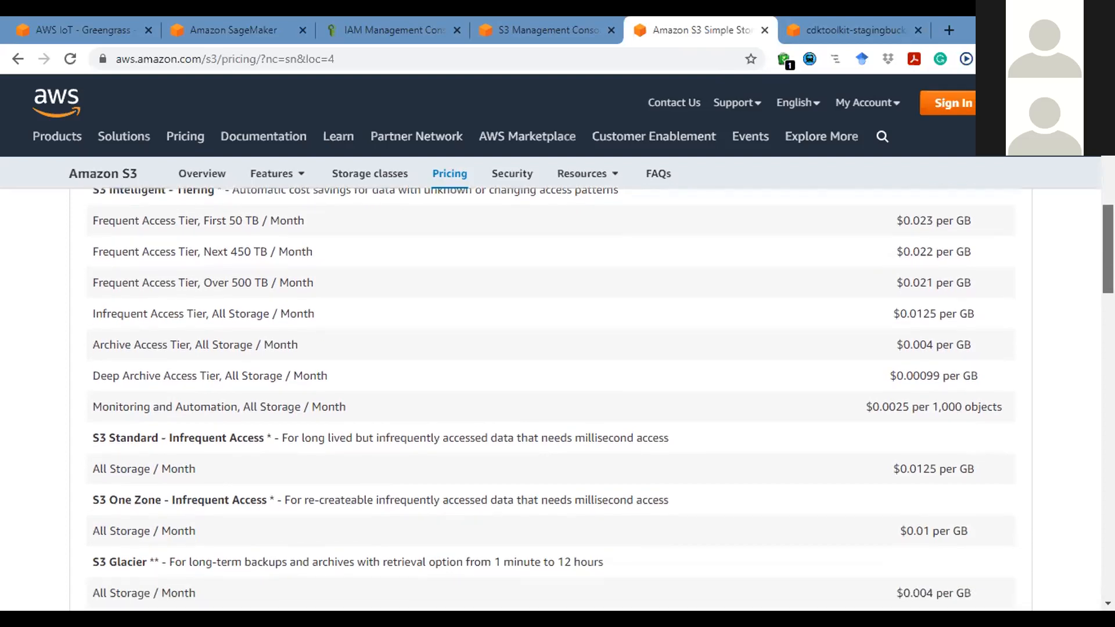
scroll(552, 401, down, 1)
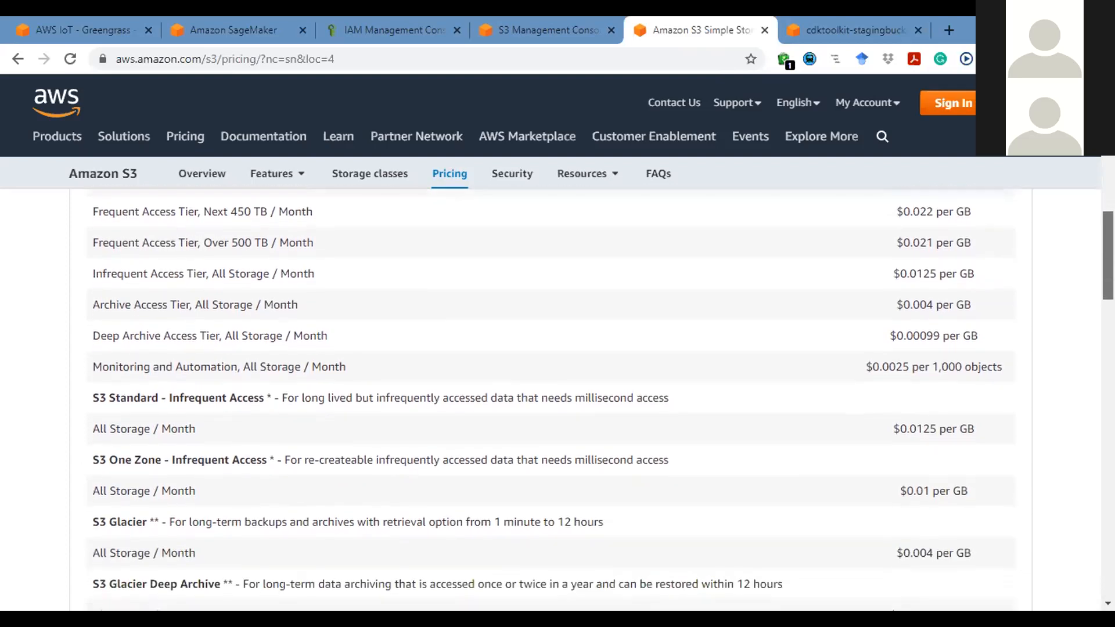